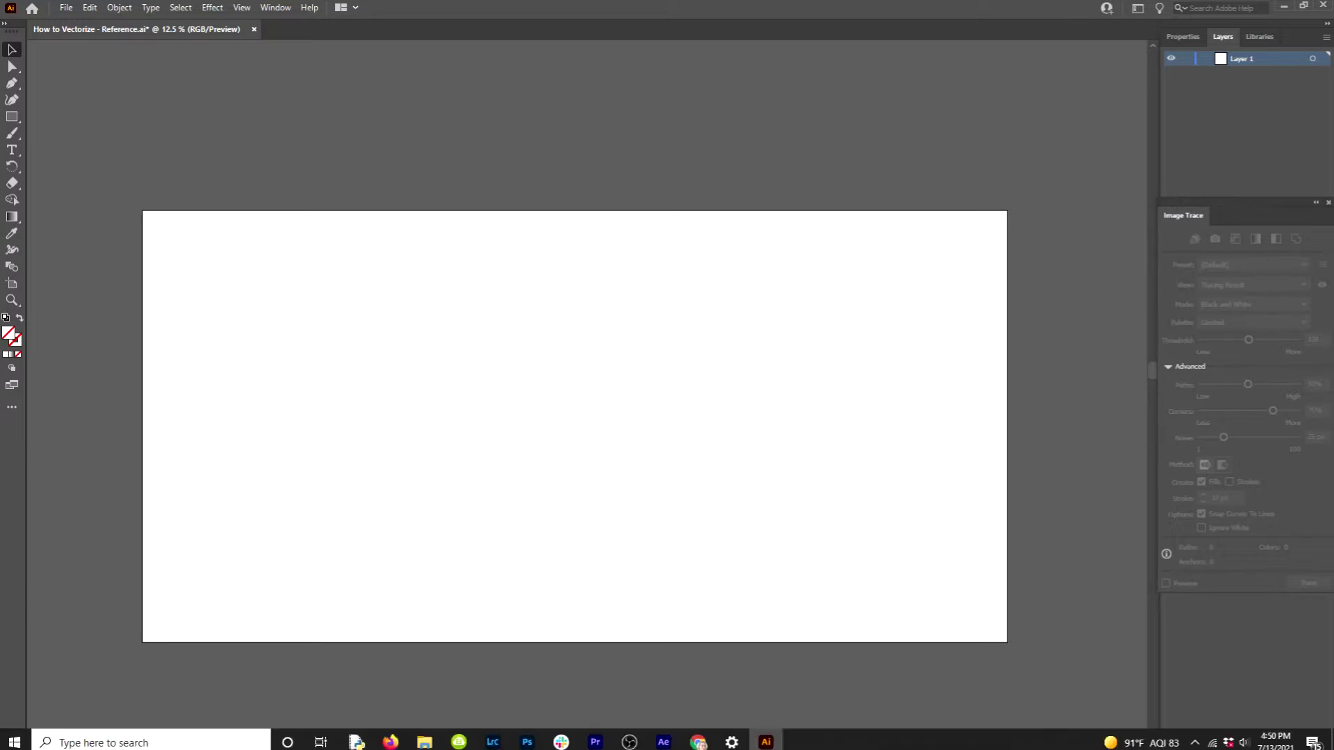
Open the Graphics folder and select the images 2, Bird Cutout and EMERSON Reference.
{"action": "left_click", "coordinate": [424, 737]}
{"action": "left_click", "coordinate": [365, 657]}
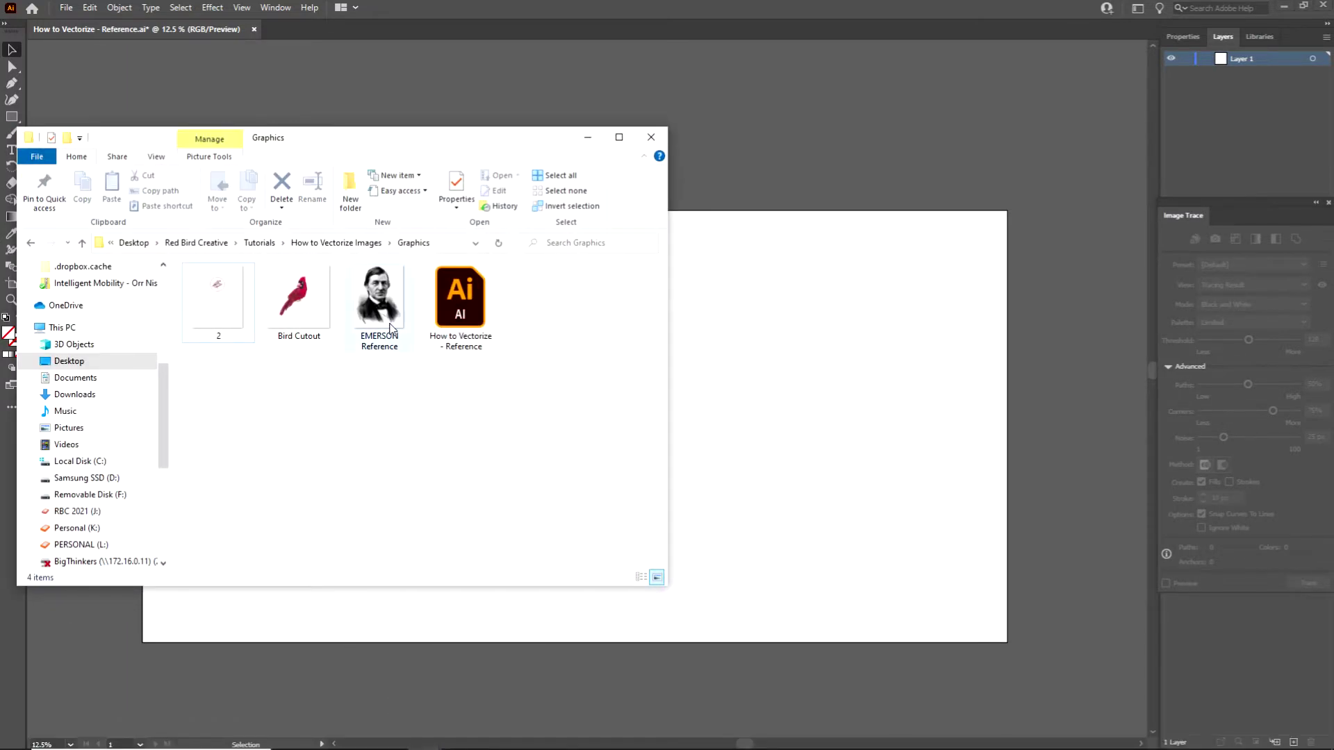
{"action": "mouse_move", "coordinate": [417, 344]}
{"action": "left_mouse_down"}
{"action": "mouse_move", "coordinate": [208, 295]}
{"action": "mouse_move", "coordinate": [819, 381]}
{"action": "left_mouse_up"}
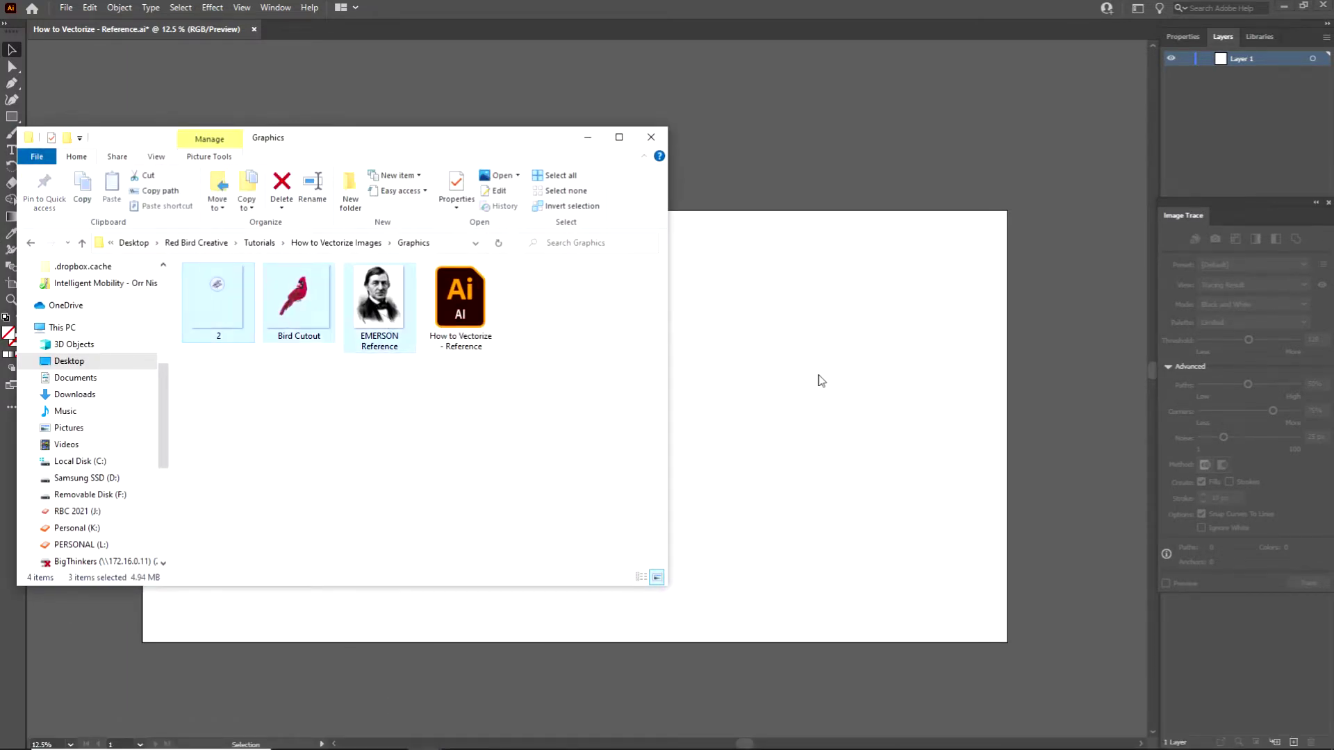
Drop the images on the artboard: cardinal left, HLC logo centre, portrait shrunk and placed right.
{"action": "left_click", "coordinate": [813, 293]}
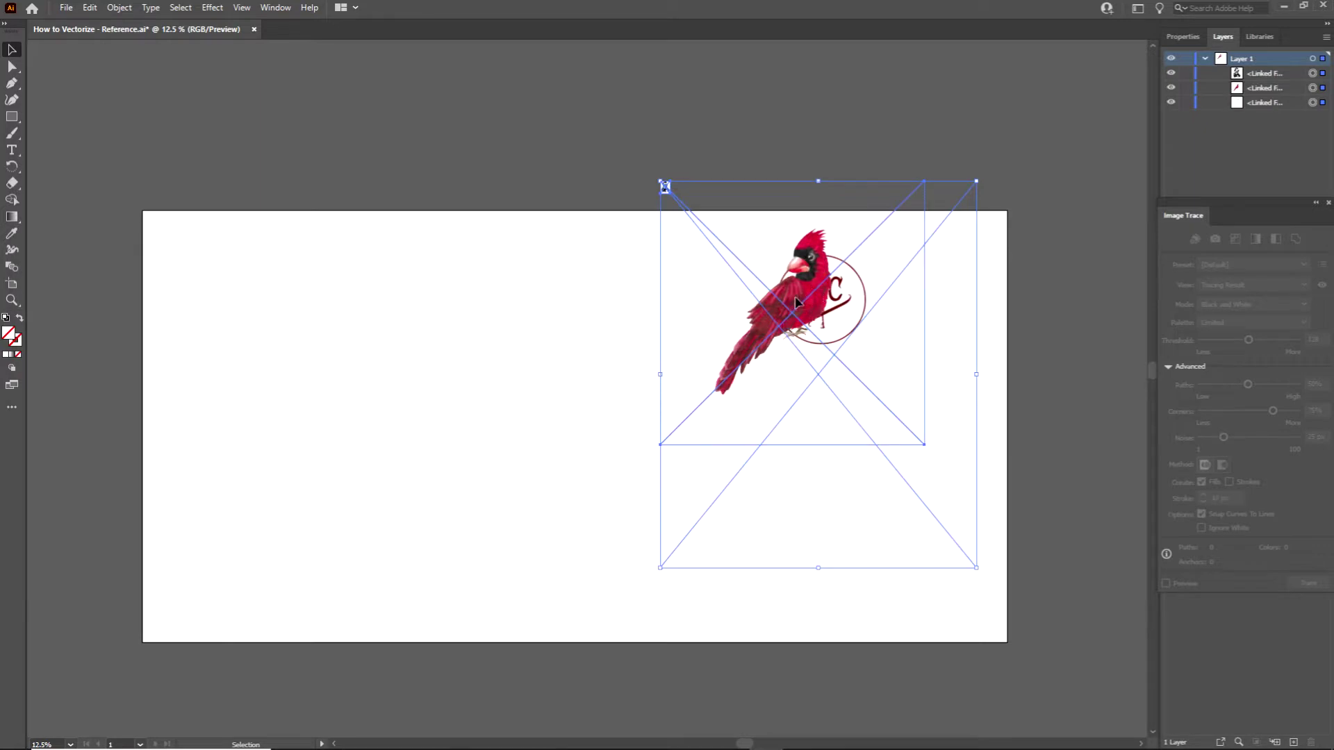
{"action": "mouse_move", "coordinate": [813, 298]}
{"action": "left_mouse_down"}
{"action": "mouse_move", "coordinate": [501, 359]}
{"action": "mouse_move", "coordinate": [838, 354]}
{"action": "mouse_move", "coordinate": [246, 318]}
{"action": "left_mouse_up"}
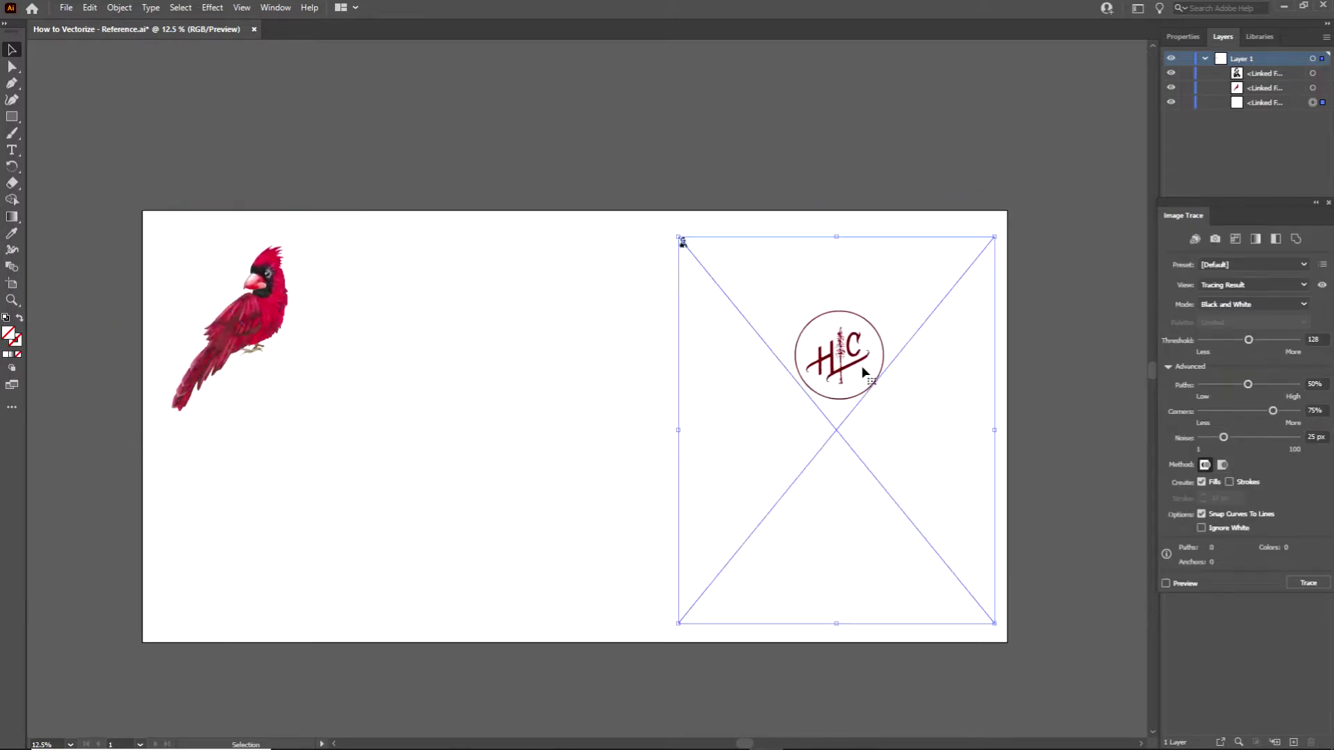
{"action": "mouse_move", "coordinate": [854, 371]}
{"action": "left_mouse_down"}
{"action": "mouse_move", "coordinate": [563, 349]}
{"action": "mouse_move", "coordinate": [568, 302]}
{"action": "left_mouse_up"}
{"action": "left_click", "coordinate": [682, 246]}
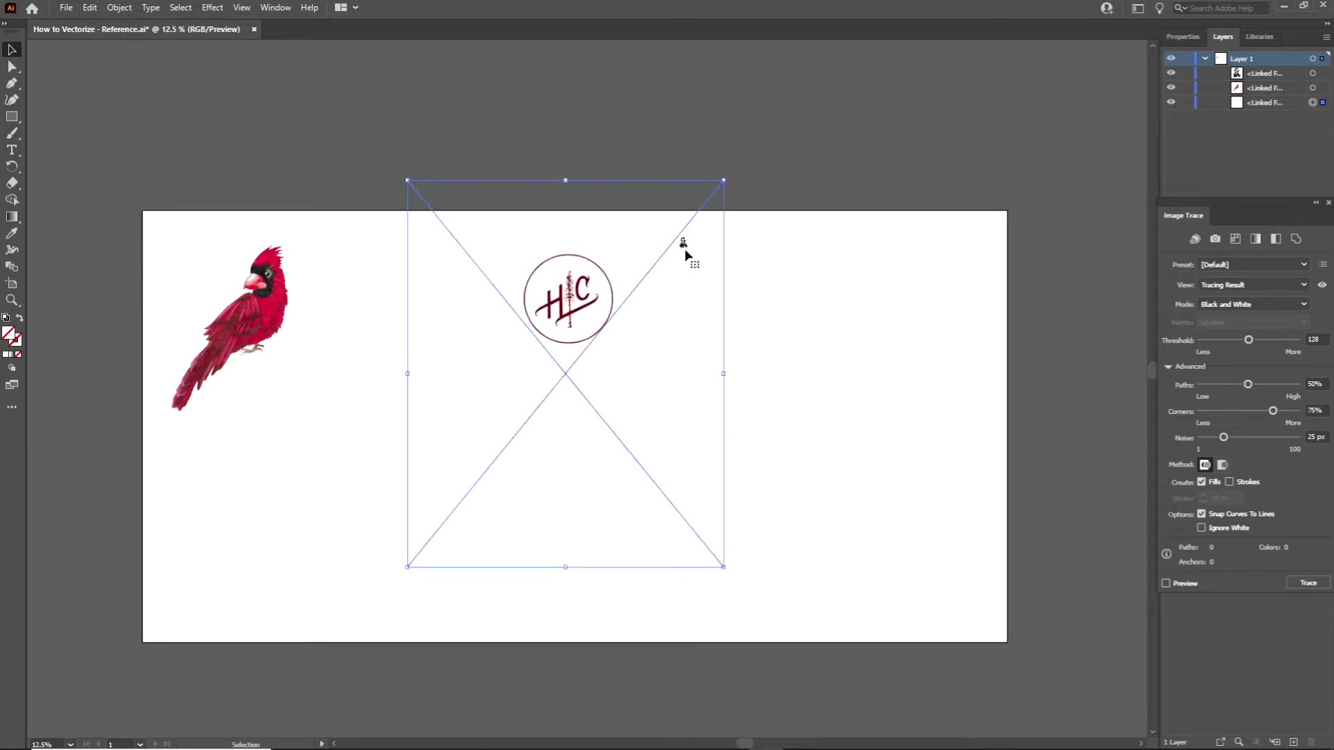
{"action": "left_click_drag", "start_coordinate": [686, 251], "coordinate": [862, 532]}
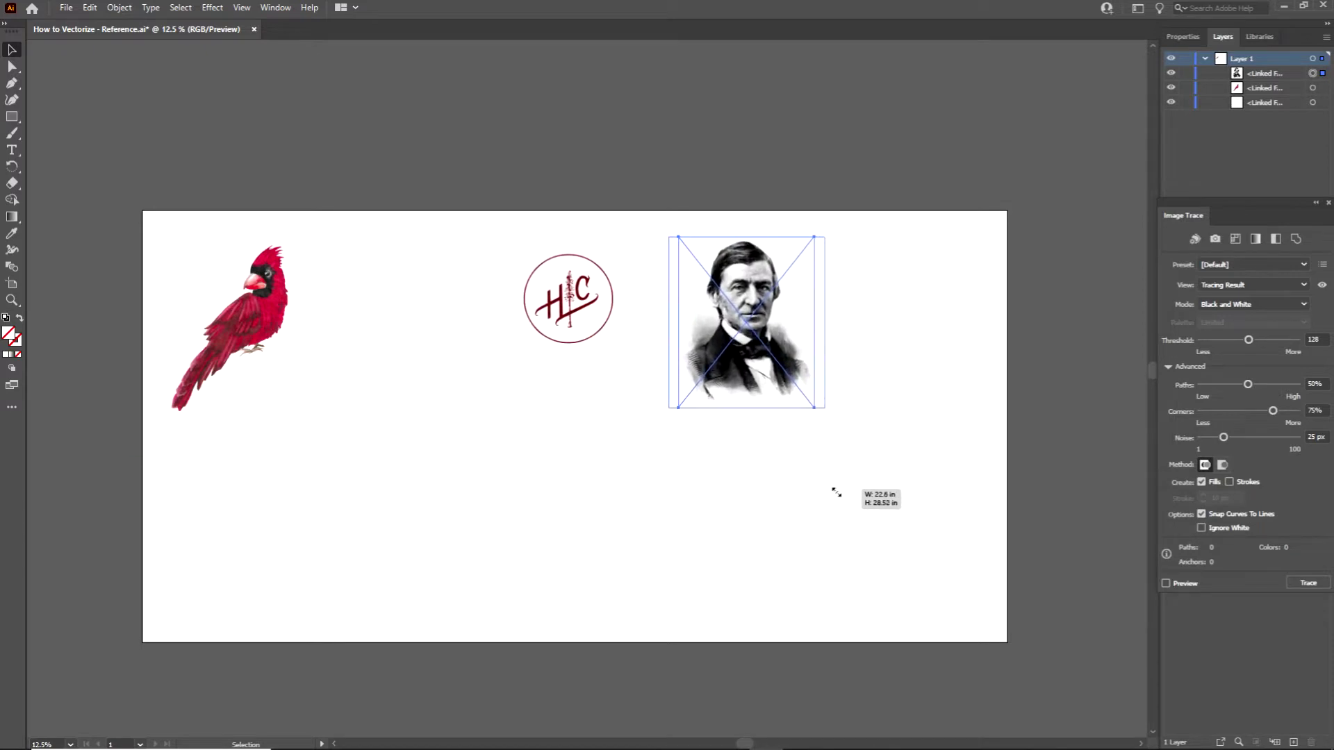
{"action": "left_click_drag", "start_coordinate": [759, 333], "coordinate": [870, 318]}
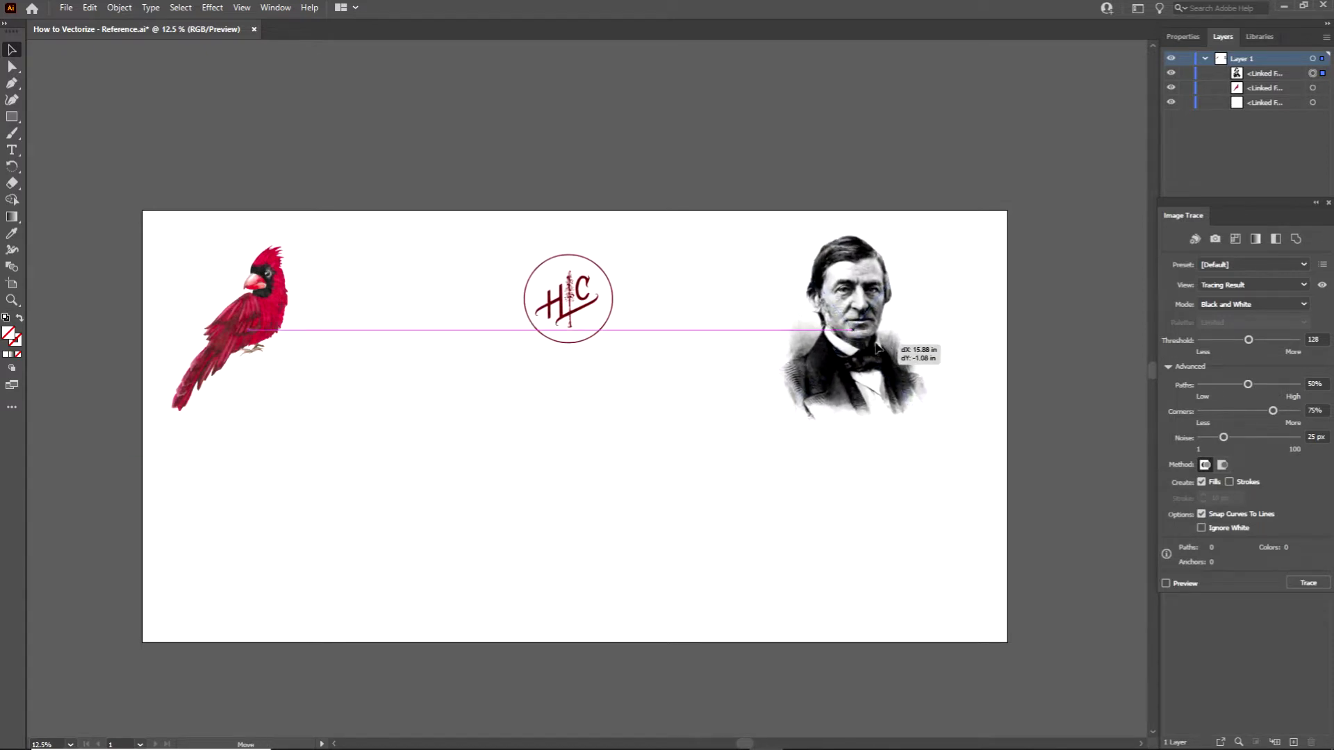
Nudge the cardinal into place, leaving only the cardinal image selected.
{"action": "left_click_drag", "start_coordinate": [261, 313], "coordinate": [311, 323]}
{"action": "left_click", "coordinate": [567, 297]}
{"action": "left_click", "coordinate": [562, 375]}
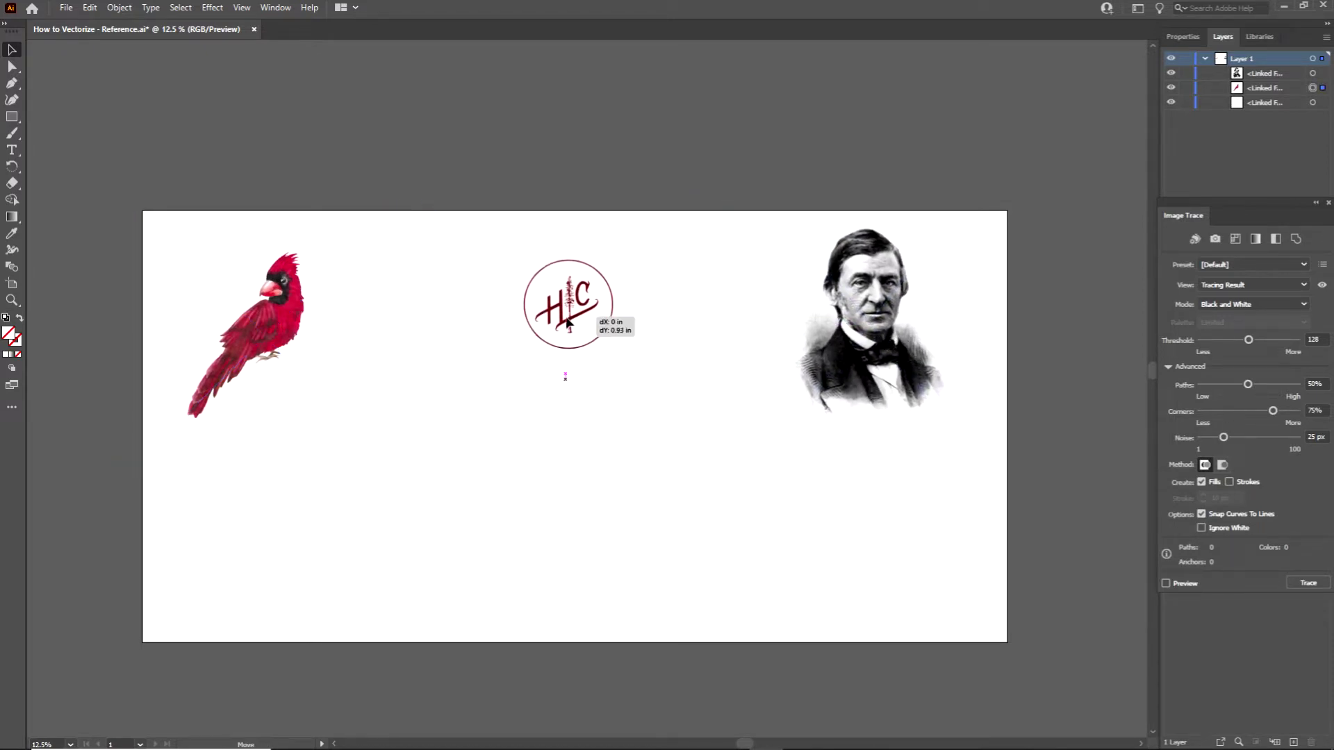
{"action": "left_click", "coordinate": [568, 298]}
{"action": "left_click", "coordinate": [839, 303], "text": "shift"}
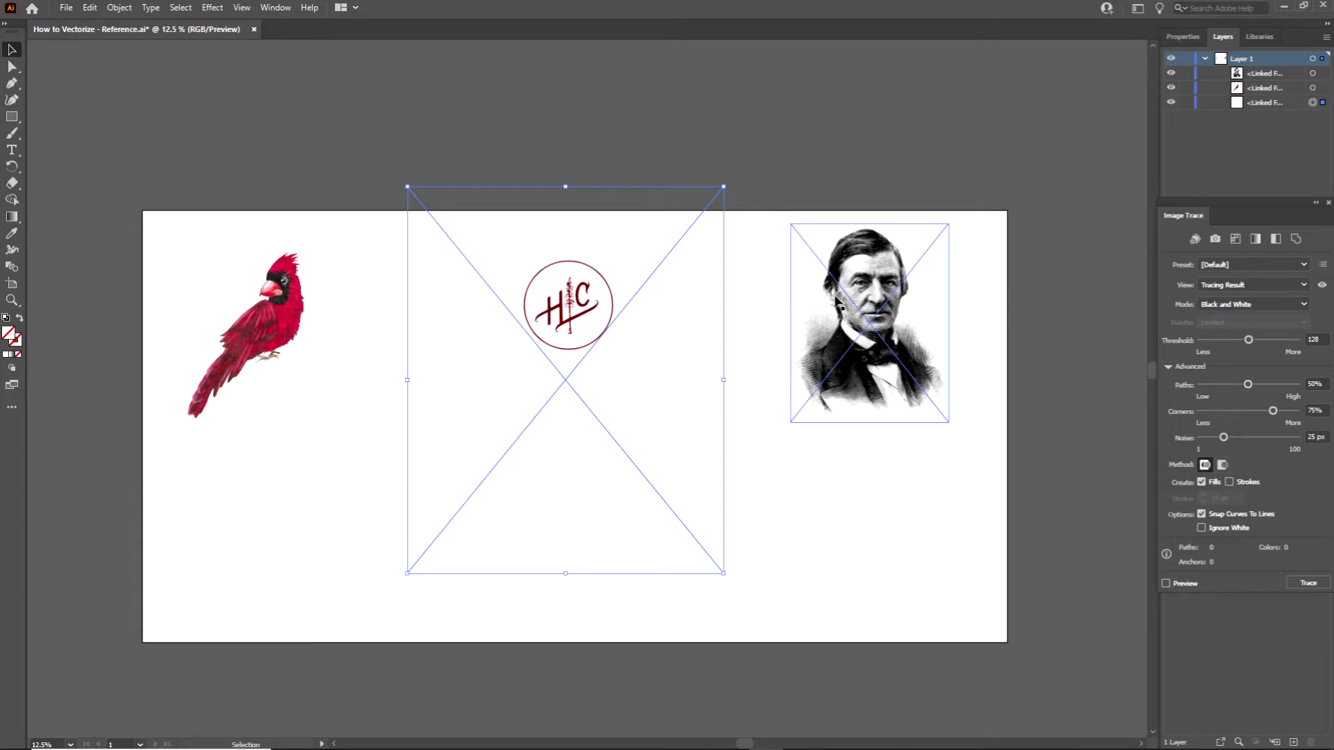
{"action": "left_click", "coordinate": [871, 321]}
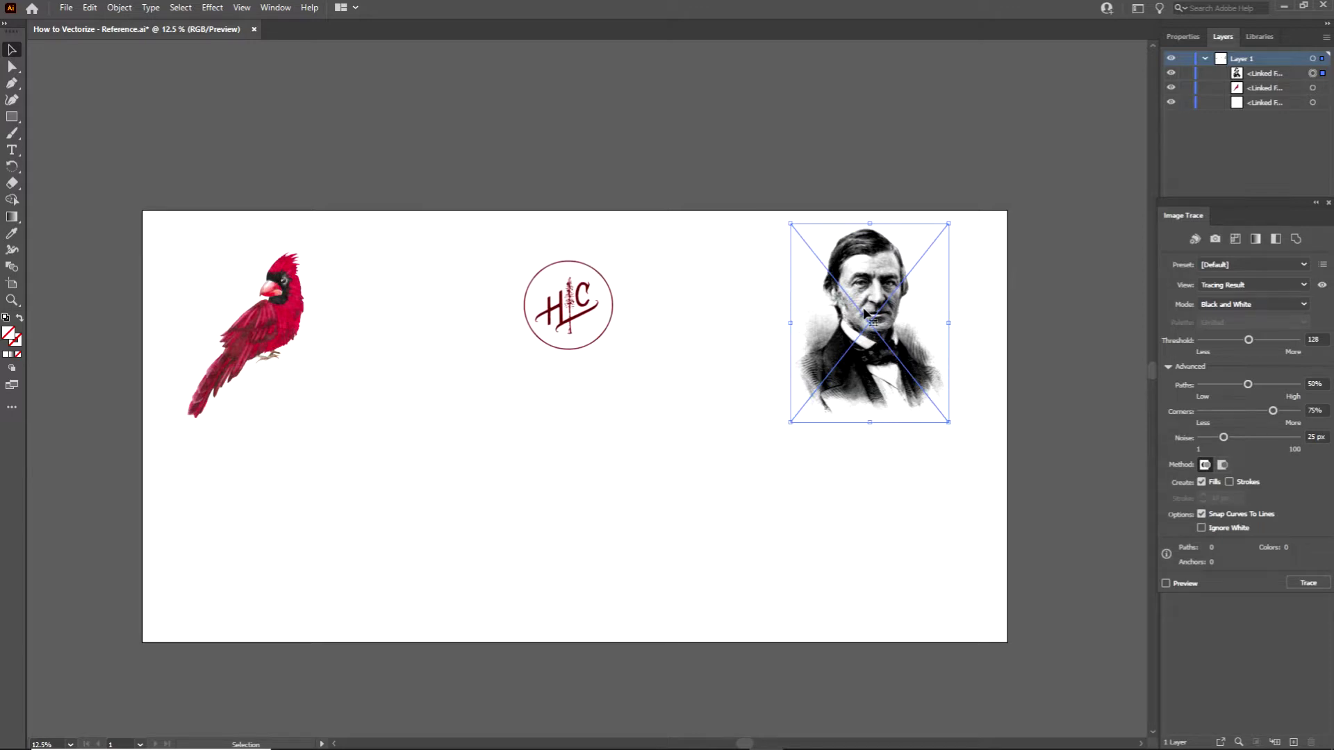
{"action": "left_click", "coordinate": [379, 343], "text": "shift"}
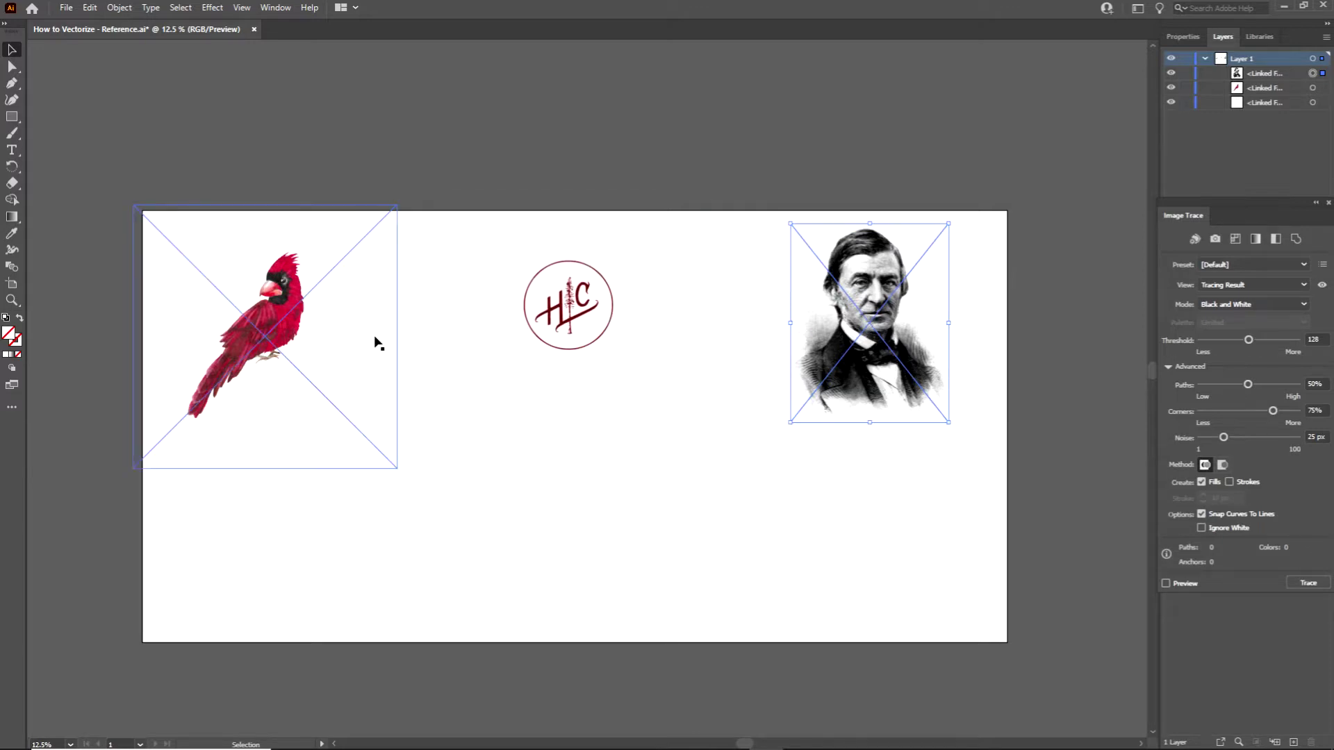
{"action": "left_click", "coordinate": [326, 317]}
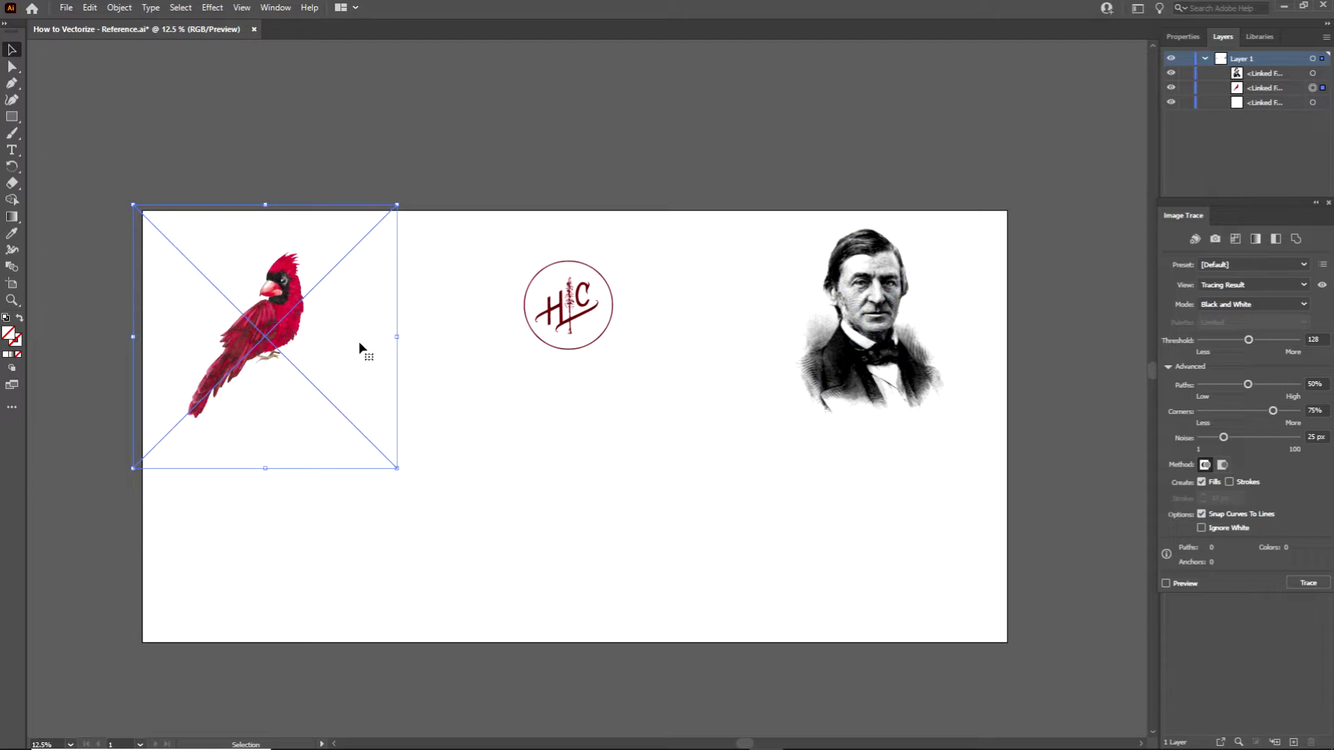
{"action": "scroll", "coordinate": [281, 329], "scroll_direction": "up", "scroll_amount": 5}
{"action": "scroll", "coordinate": [417, 396], "scroll_direction": "up", "scroll_amount": 3}
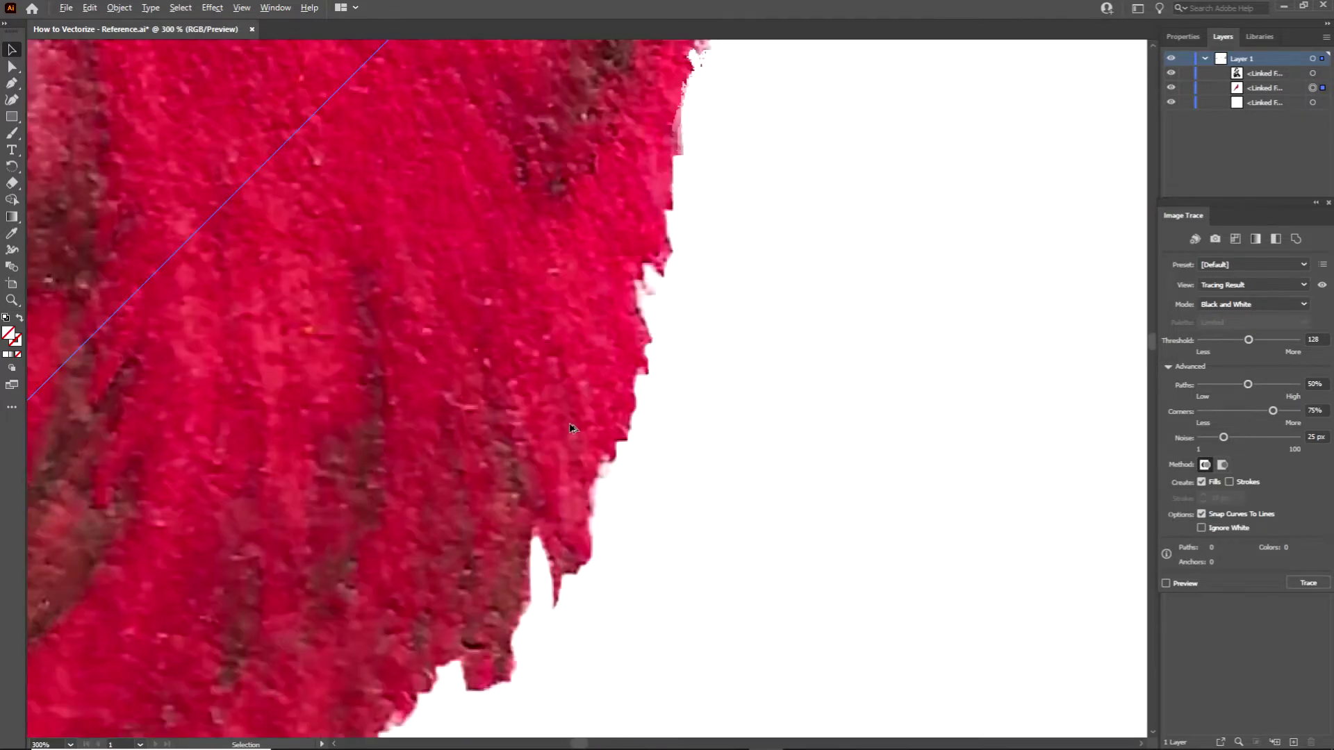
{"action": "scroll", "coordinate": [521, 416], "scroll_direction": "up", "scroll_amount": 2}
{"action": "scroll", "coordinate": [570, 427], "scroll_direction": "up", "scroll_amount": 2}
{"action": "scroll", "coordinate": [570, 427], "scroll_direction": "down", "scroll_amount": 5}
{"action": "scroll", "coordinate": [570, 427], "scroll_direction": "down", "scroll_amount": 3}
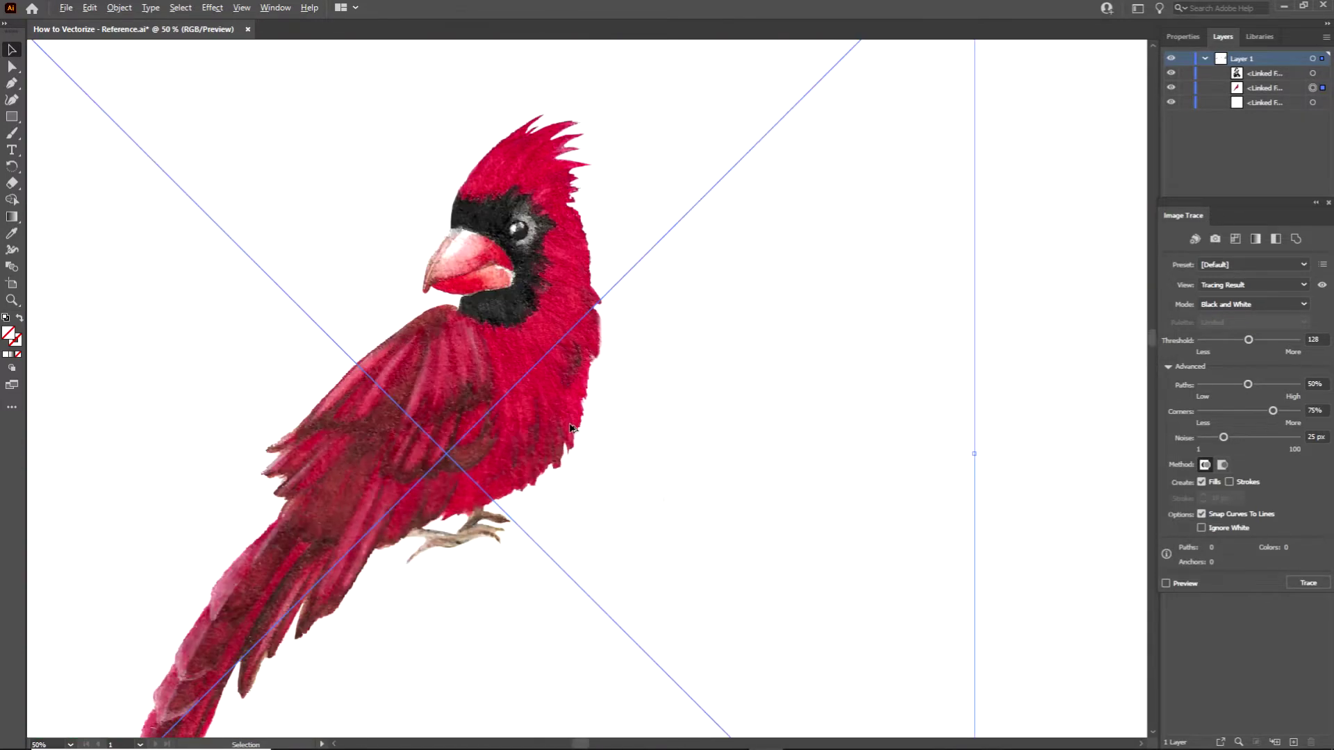
{"action": "scroll", "coordinate": [495, 250], "scroll_direction": "up", "scroll_amount": 5}
{"action": "scroll", "coordinate": [577, 347], "scroll_direction": "up", "scroll_amount": 4}
{"action": "scroll", "coordinate": [576, 346], "scroll_direction": "down", "scroll_amount": 3}
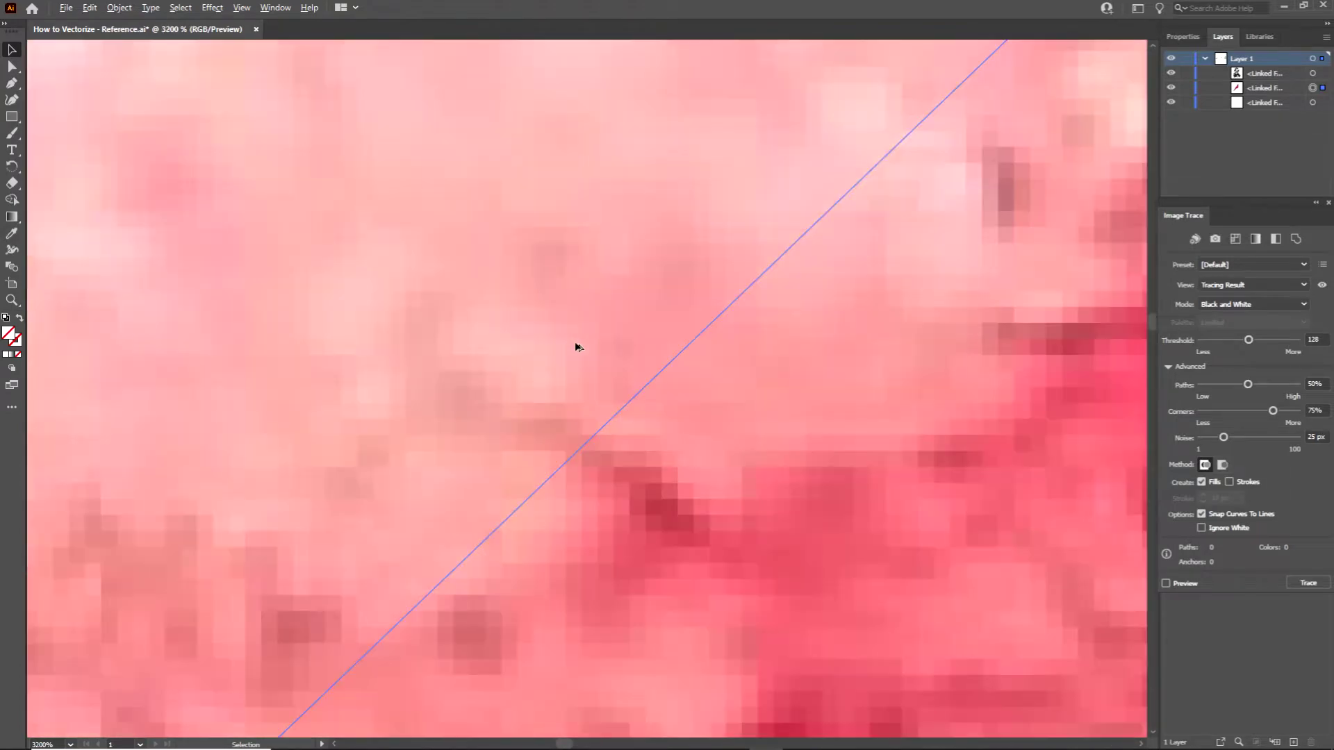
{"action": "scroll", "coordinate": [576, 346], "scroll_direction": "down", "scroll_amount": 3}
{"action": "scroll", "coordinate": [576, 345], "scroll_direction": "down", "scroll_amount": 2}
{"action": "scroll", "coordinate": [576, 346], "scroll_direction": "down", "scroll_amount": 4}
{"action": "scroll", "coordinate": [576, 354], "scroll_direction": "up", "scroll_amount": 6}
{"action": "scroll", "coordinate": [580, 359], "scroll_direction": "up", "scroll_amount": 3}
{"action": "scroll", "coordinate": [579, 359], "scroll_direction": "up", "scroll_amount": 2}
{"action": "scroll", "coordinate": [579, 358], "scroll_direction": "down", "scroll_amount": 3}
{"action": "scroll", "coordinate": [580, 359], "scroll_direction": "down", "scroll_amount": 3}
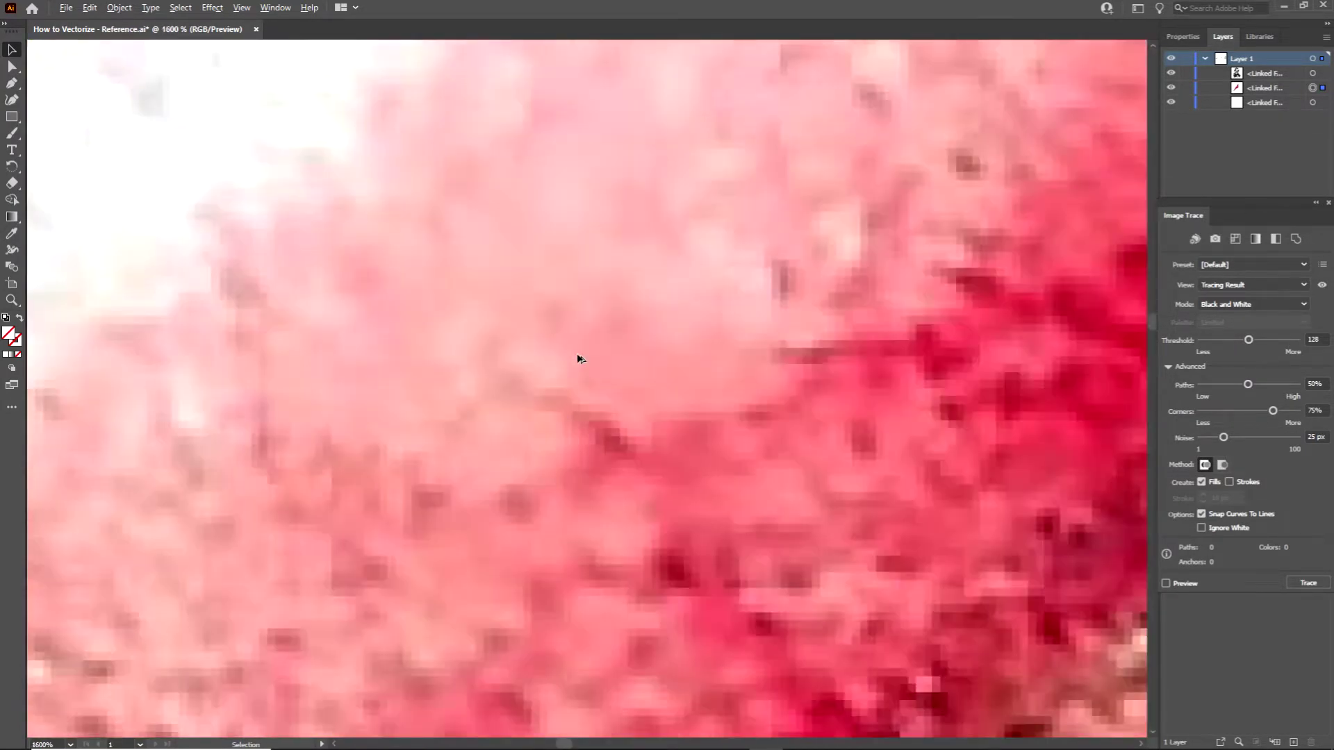
{"action": "scroll", "coordinate": [580, 358], "scroll_direction": "down", "scroll_amount": 4}
{"action": "scroll", "coordinate": [563, 376], "scroll_direction": "down", "scroll_amount": 2}
{"action": "scroll", "coordinate": [550, 400], "scroll_direction": "up", "scroll_amount": 4}
{"action": "scroll", "coordinate": [609, 385], "scroll_direction": "up", "scroll_amount": 5}
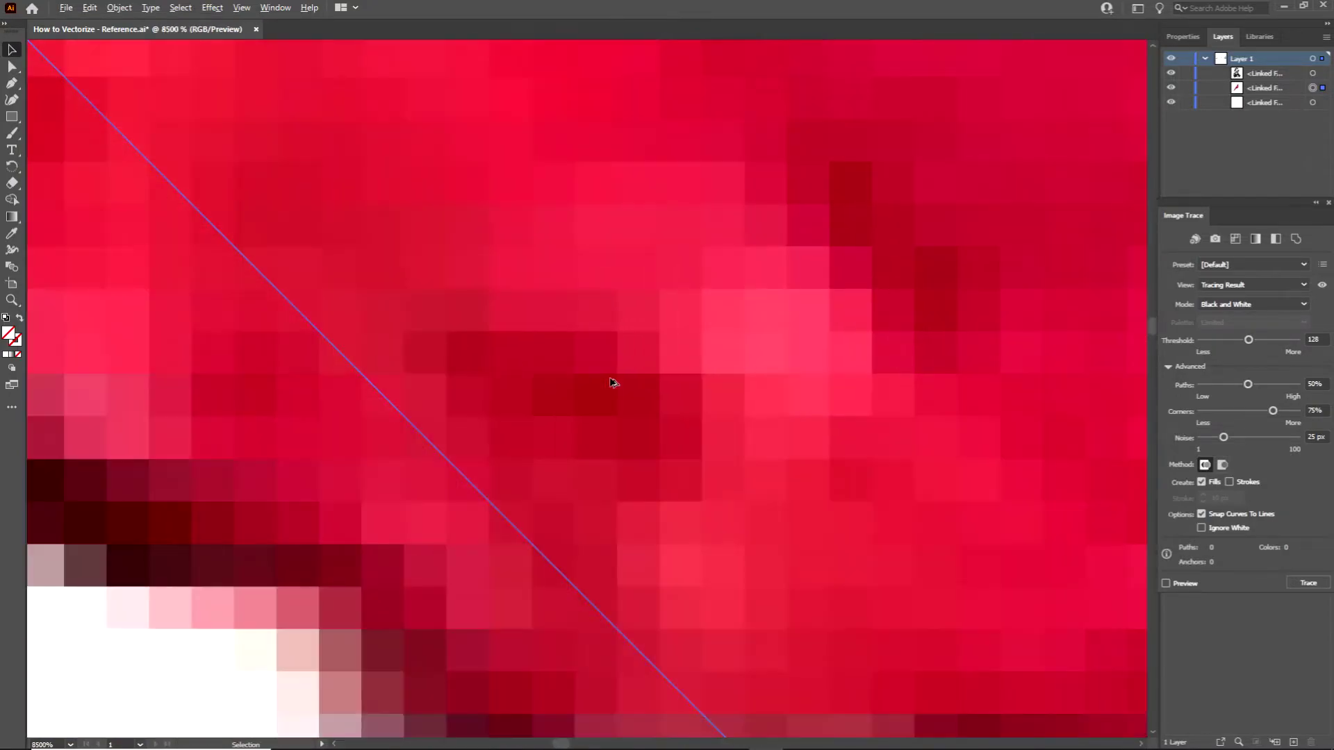
{"action": "scroll", "coordinate": [609, 386], "scroll_direction": "down", "scroll_amount": 4}
{"action": "scroll", "coordinate": [612, 382], "scroll_direction": "down", "scroll_amount": 2}
{"action": "scroll", "coordinate": [614, 383], "scroll_direction": "down", "scroll_amount": 4}
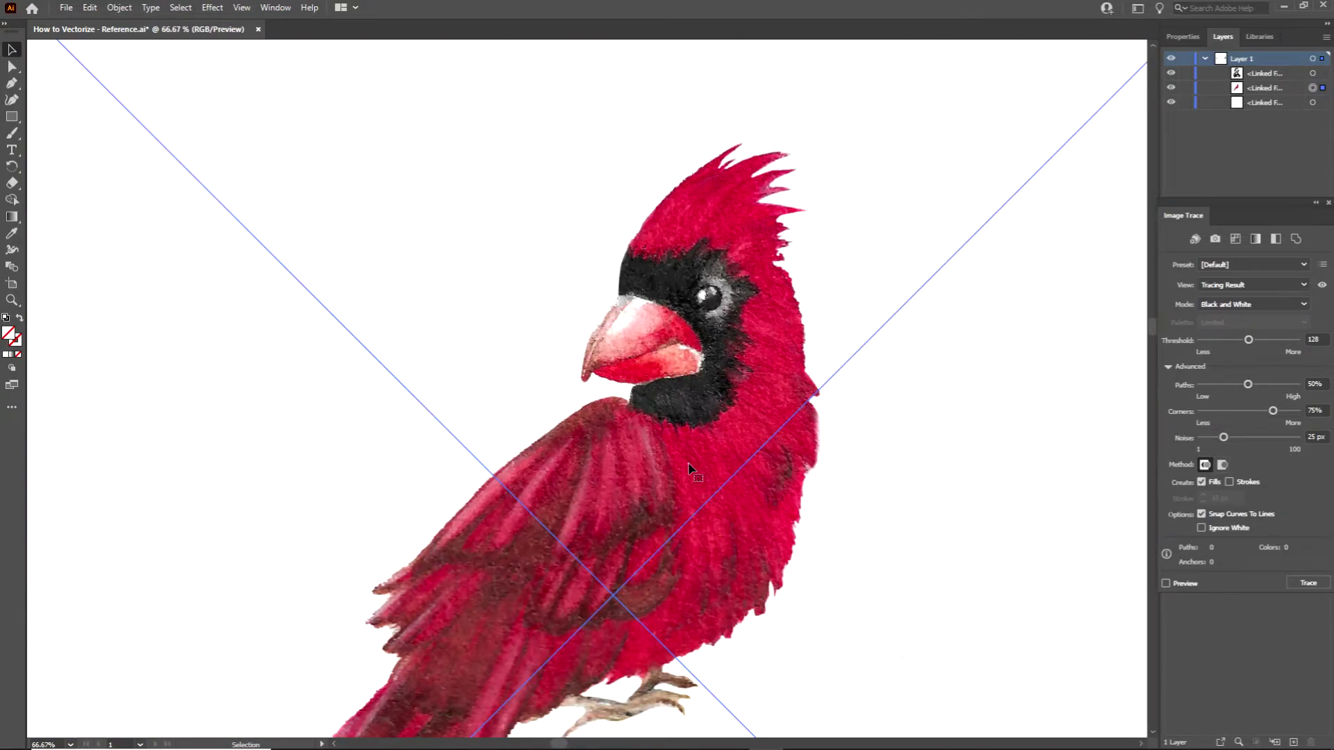
{"action": "scroll", "coordinate": [625, 391], "scroll_direction": "down", "scroll_amount": 3}
Pan the view to recentre the cardinal and bring up the Window menu's panel list.
{"action": "left_click_drag", "start_coordinate": [745, 485], "coordinate": [664, 401]}
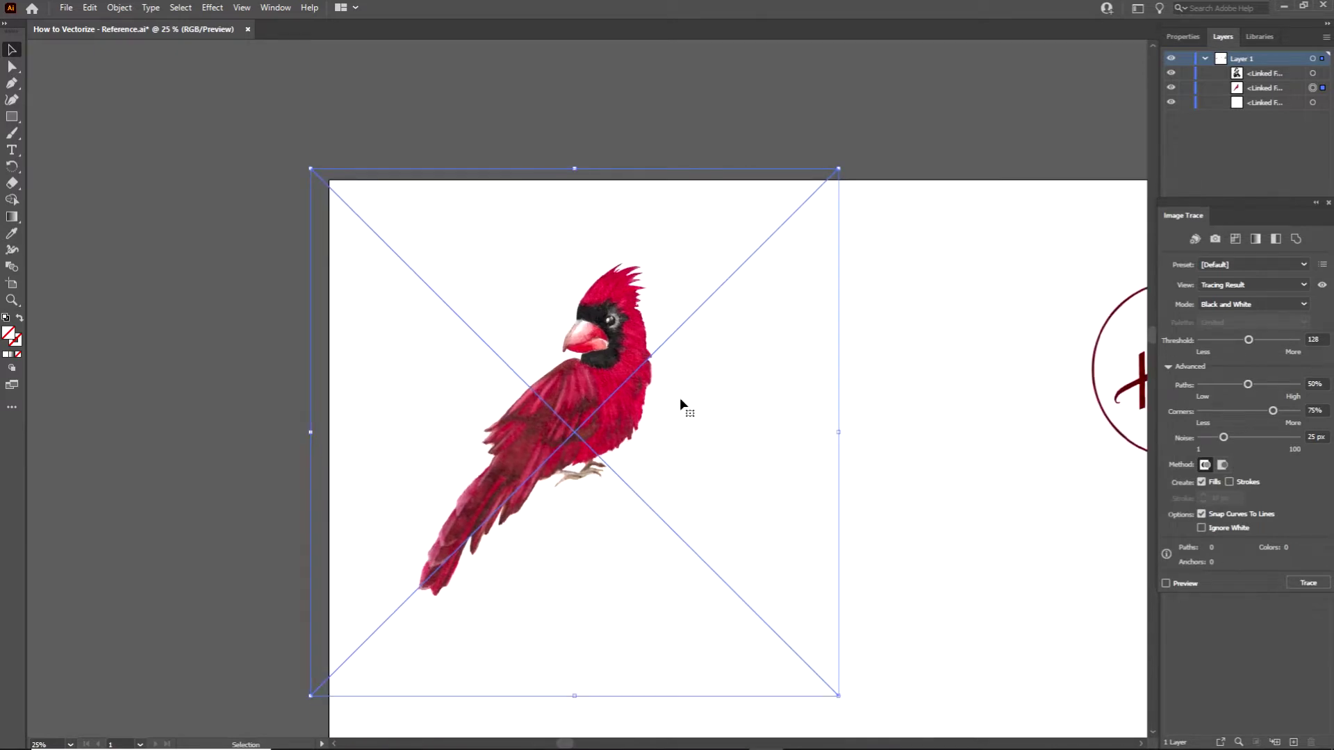
{"action": "left_click_drag", "start_coordinate": [688, 396], "coordinate": [645, 375]}
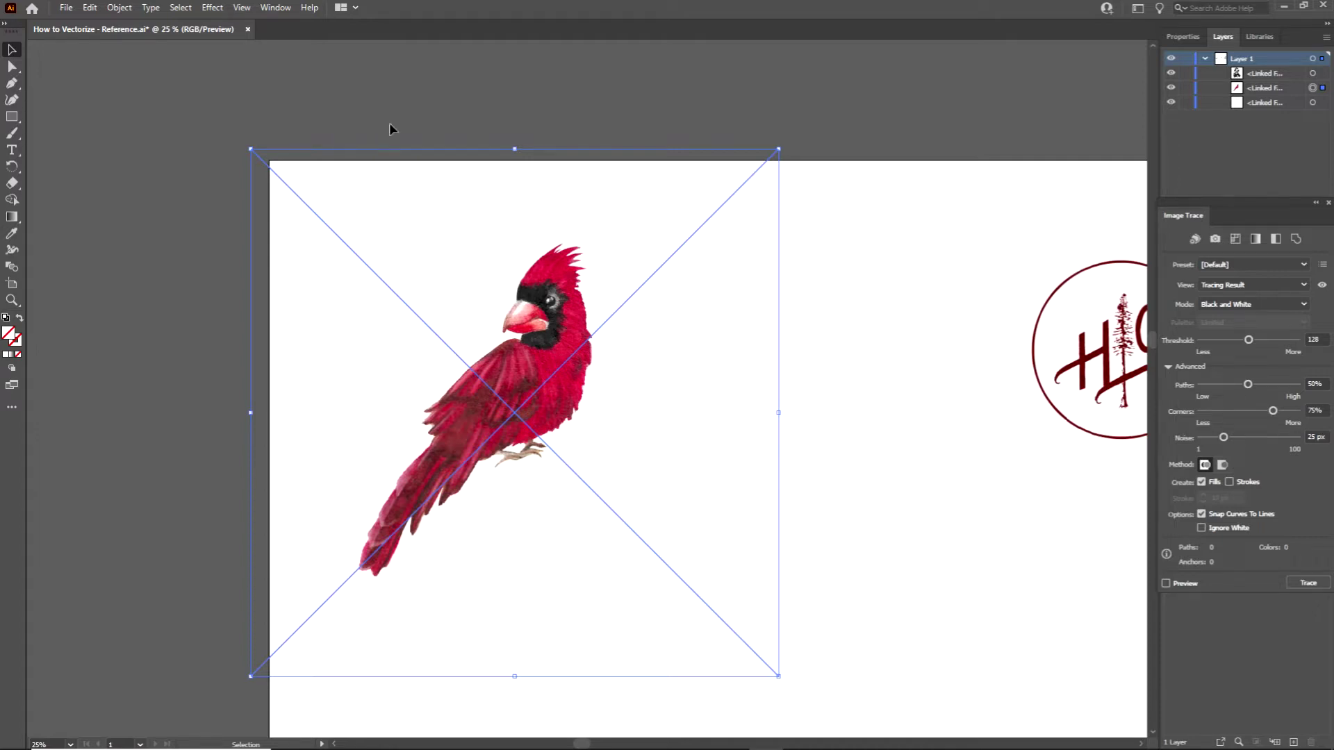
{"action": "left_click", "coordinate": [276, 9]}
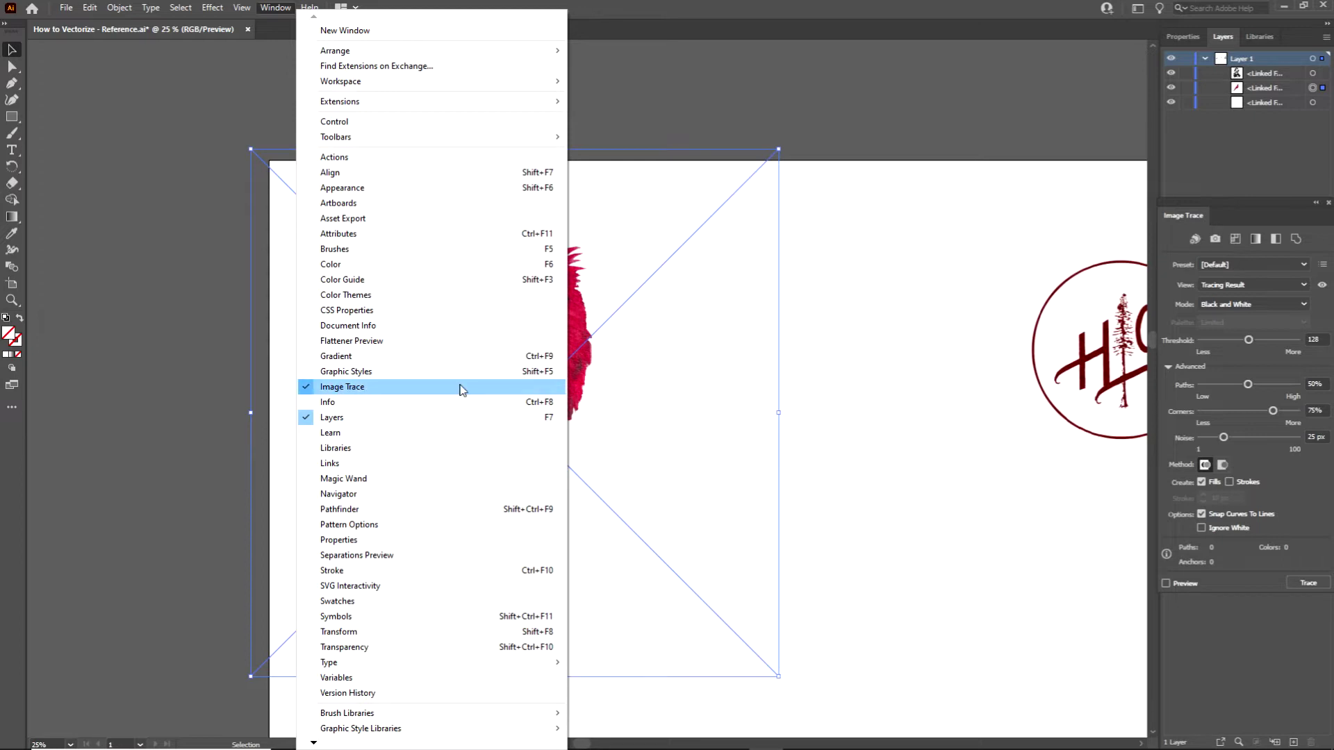
Float the Image Trace panel beside the cardinal and choose the High Fidelity Photo preset.
{"action": "key", "text": "Escape"}
{"action": "left_click_drag", "start_coordinate": [1233, 201], "coordinate": [138, 163]}
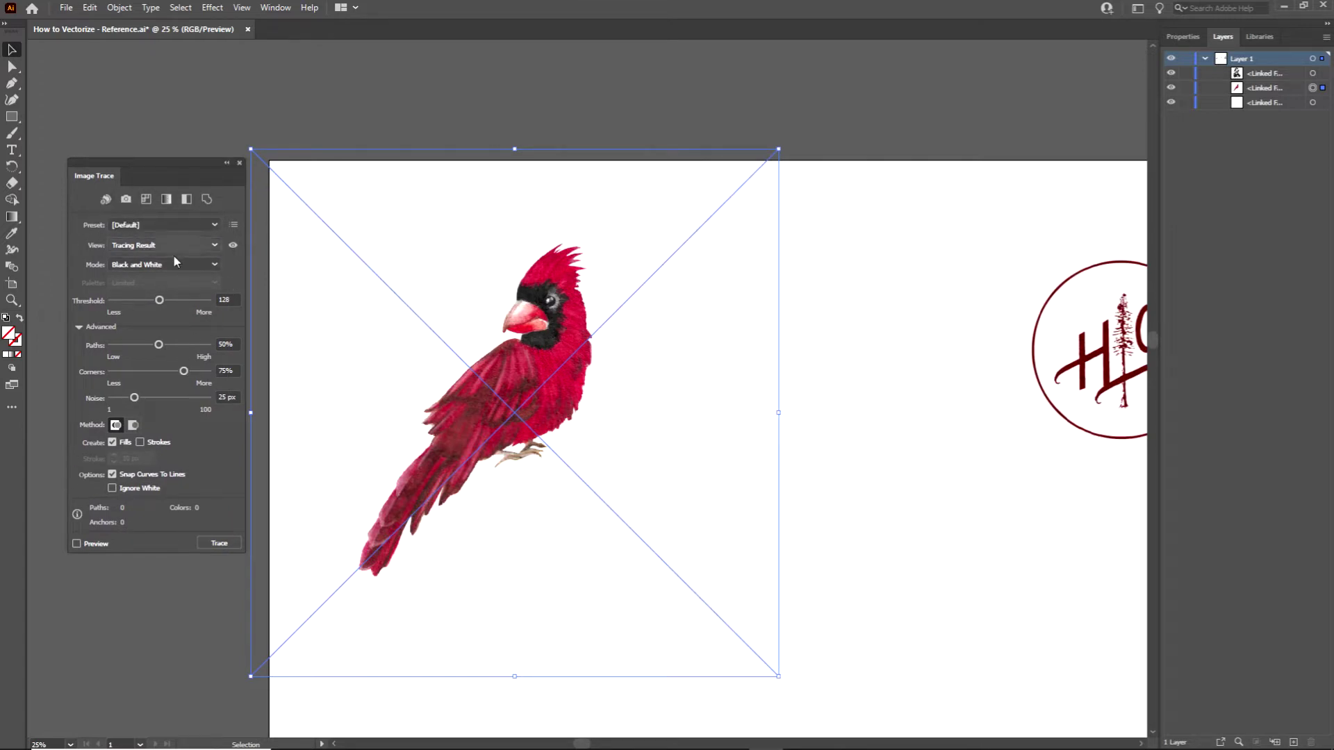
{"action": "left_click", "coordinate": [151, 224]}
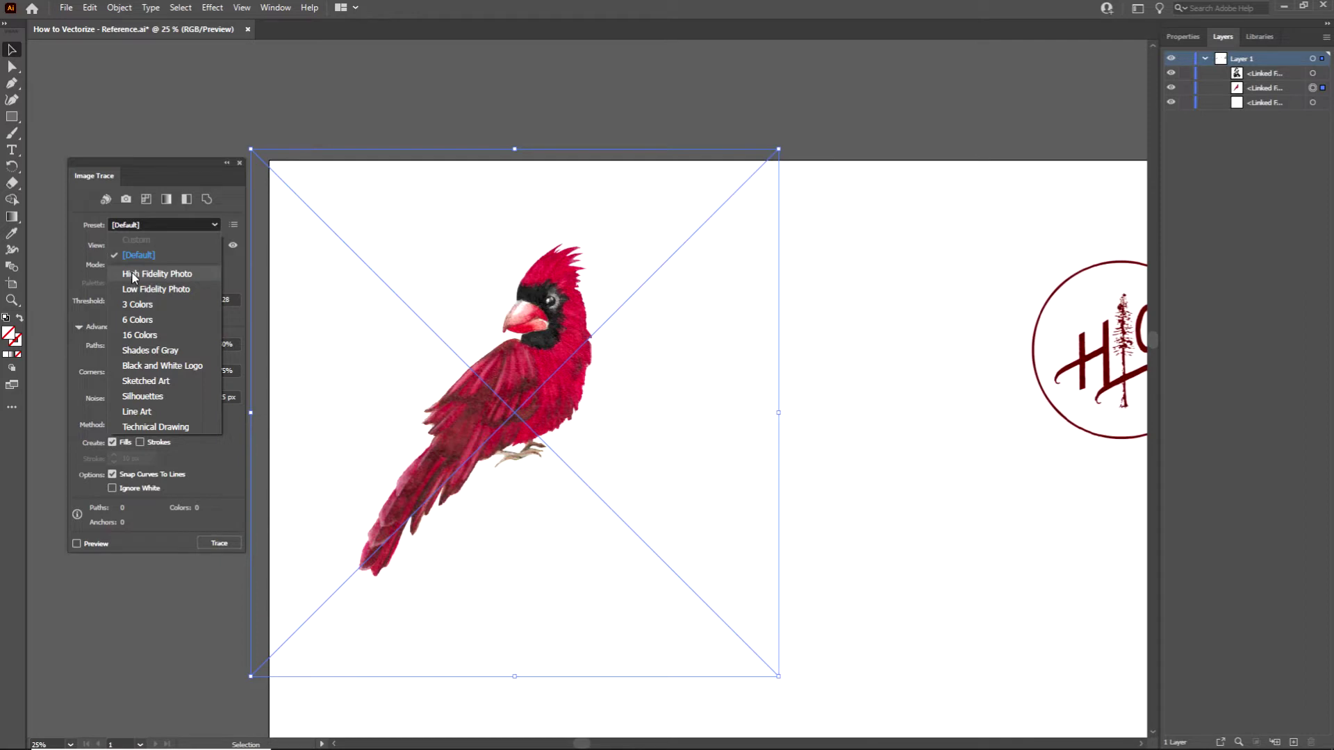
{"action": "left_click", "coordinate": [133, 275]}
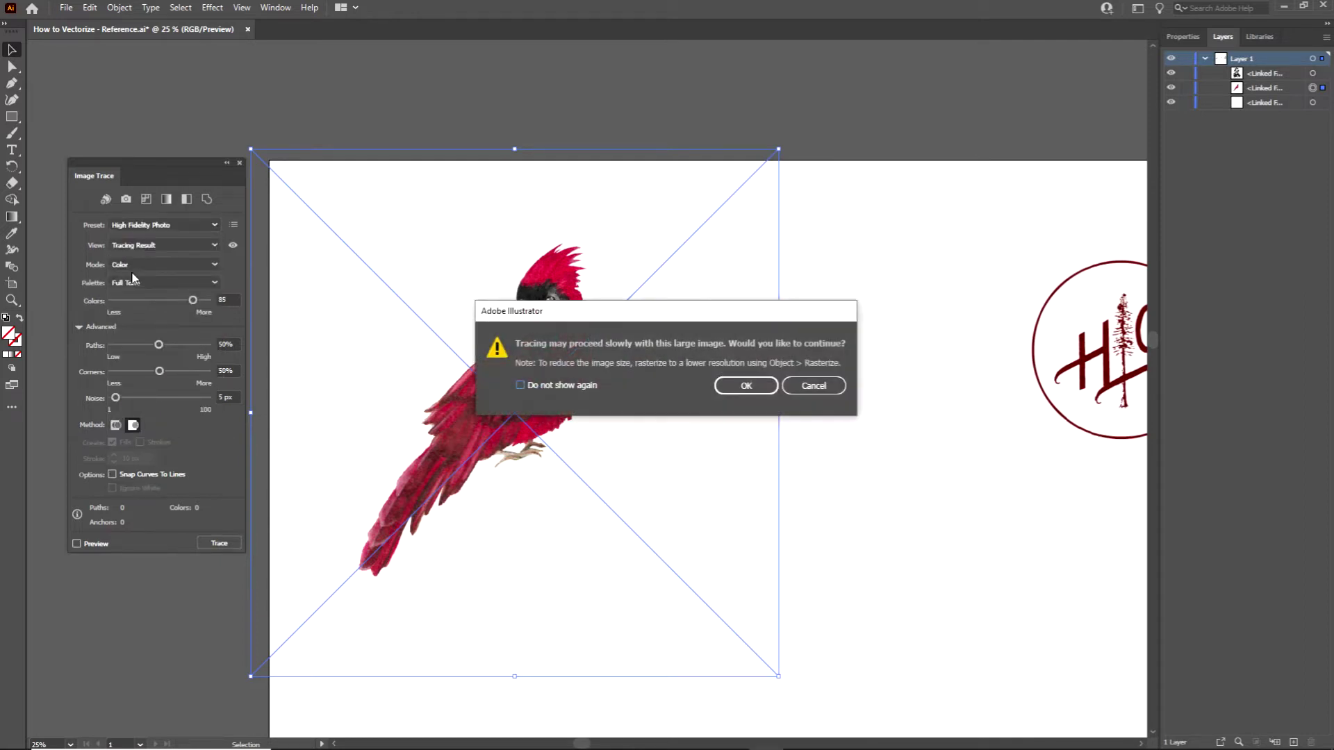
Confirm the large-image warning so the cardinal traces with High Fidelity Photo.
{"action": "left_click_drag", "start_coordinate": [634, 314], "coordinate": [637, 535]}
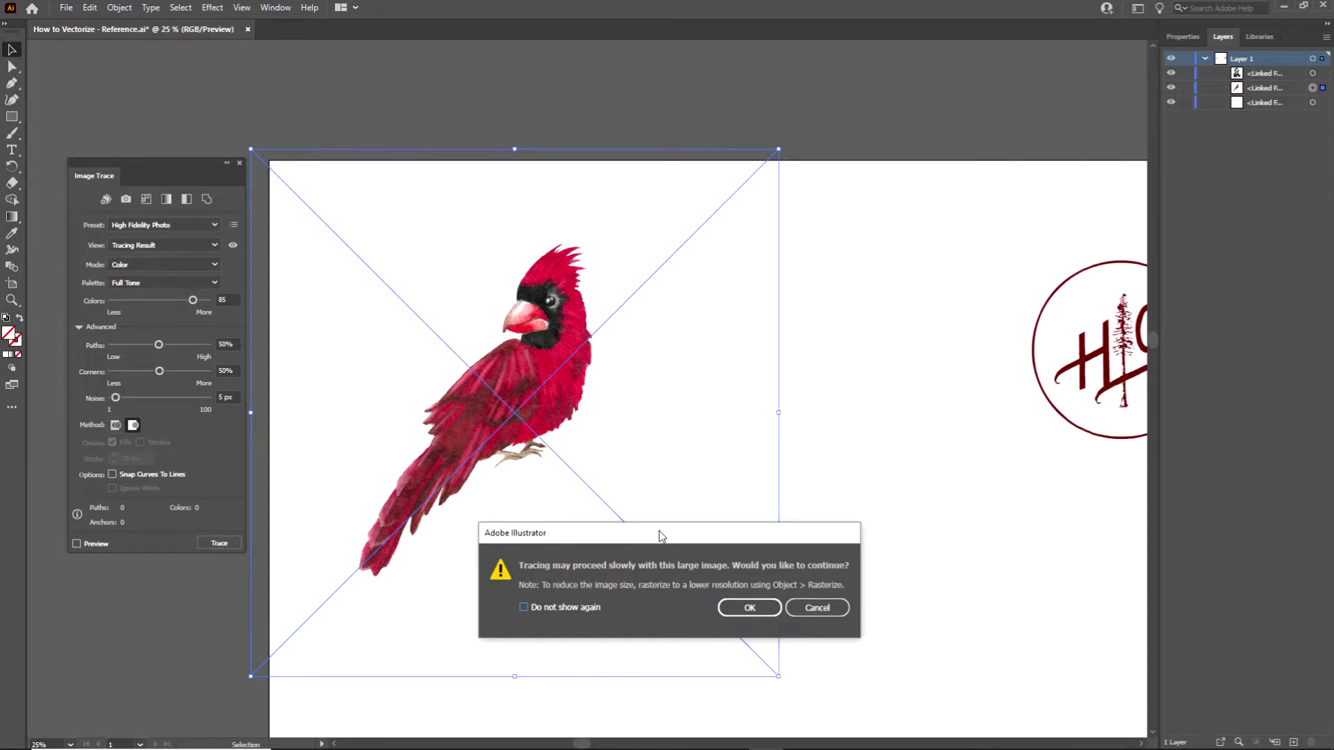
{"action": "left_click_drag", "start_coordinate": [661, 535], "coordinate": [531, 280]}
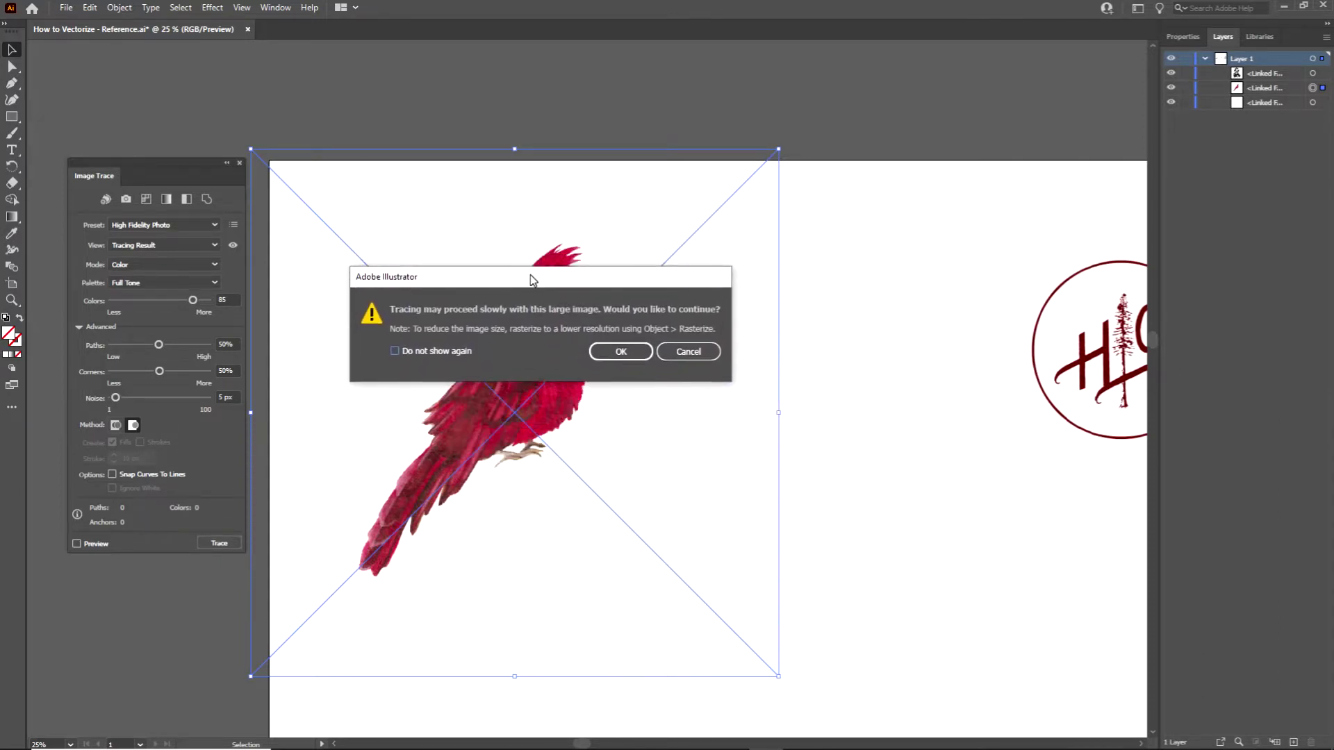
{"action": "left_click_drag", "start_coordinate": [532, 280], "coordinate": [535, 302]}
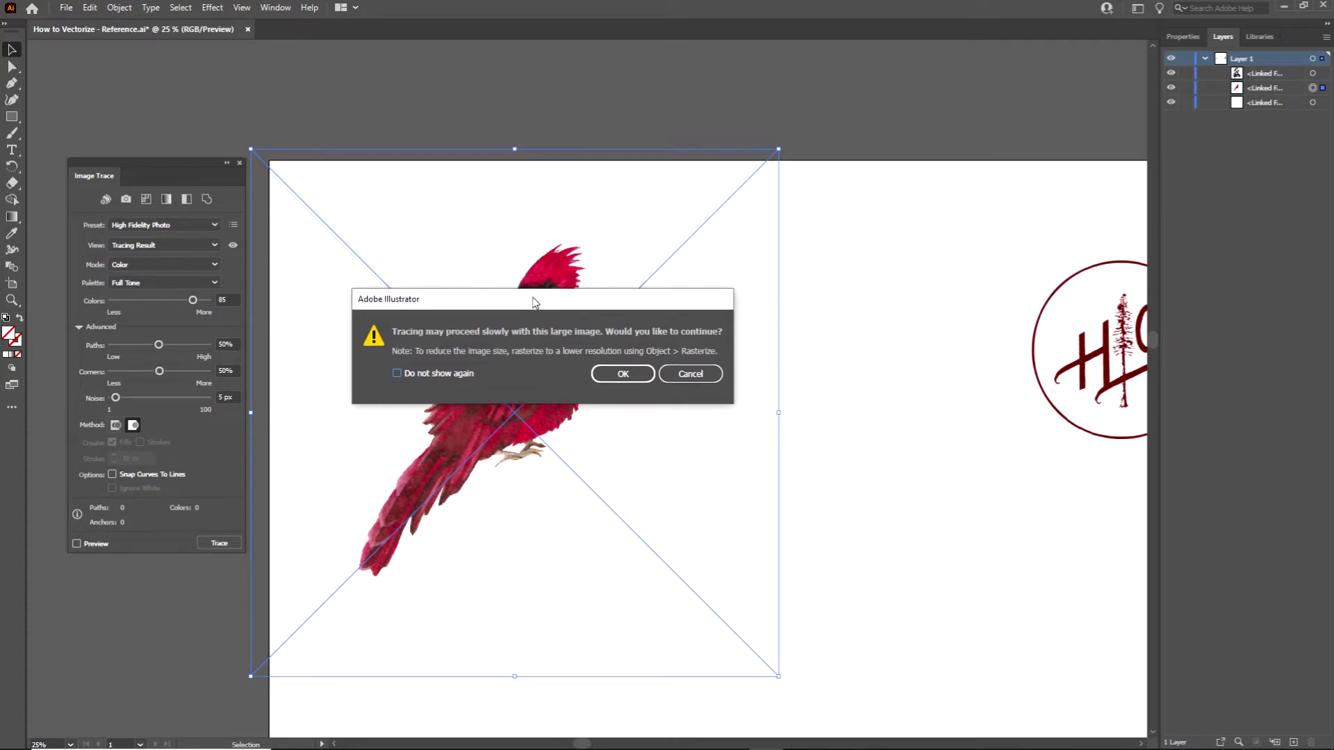
{"action": "left_click", "coordinate": [396, 374]}
{"action": "left_click", "coordinate": [623, 374]}
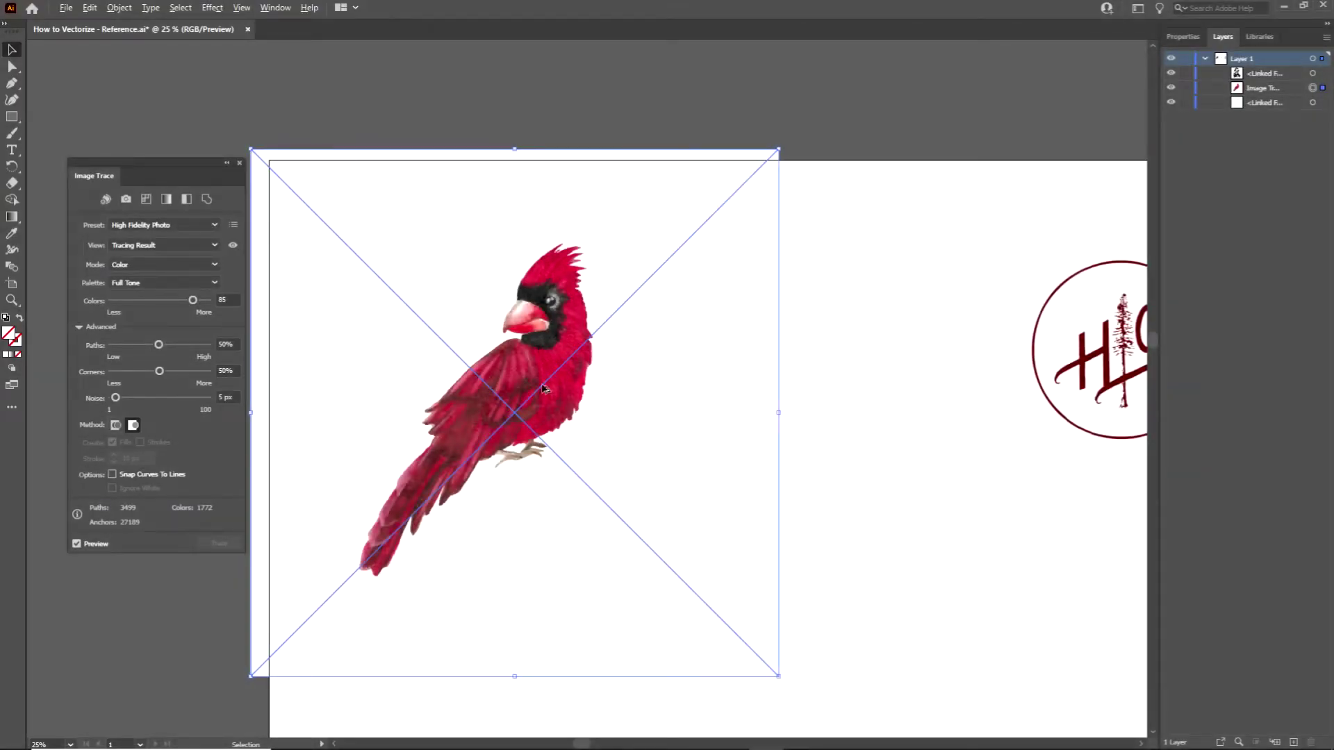
{"action": "scroll", "coordinate": [557, 381], "scroll_direction": "up", "scroll_amount": 5}
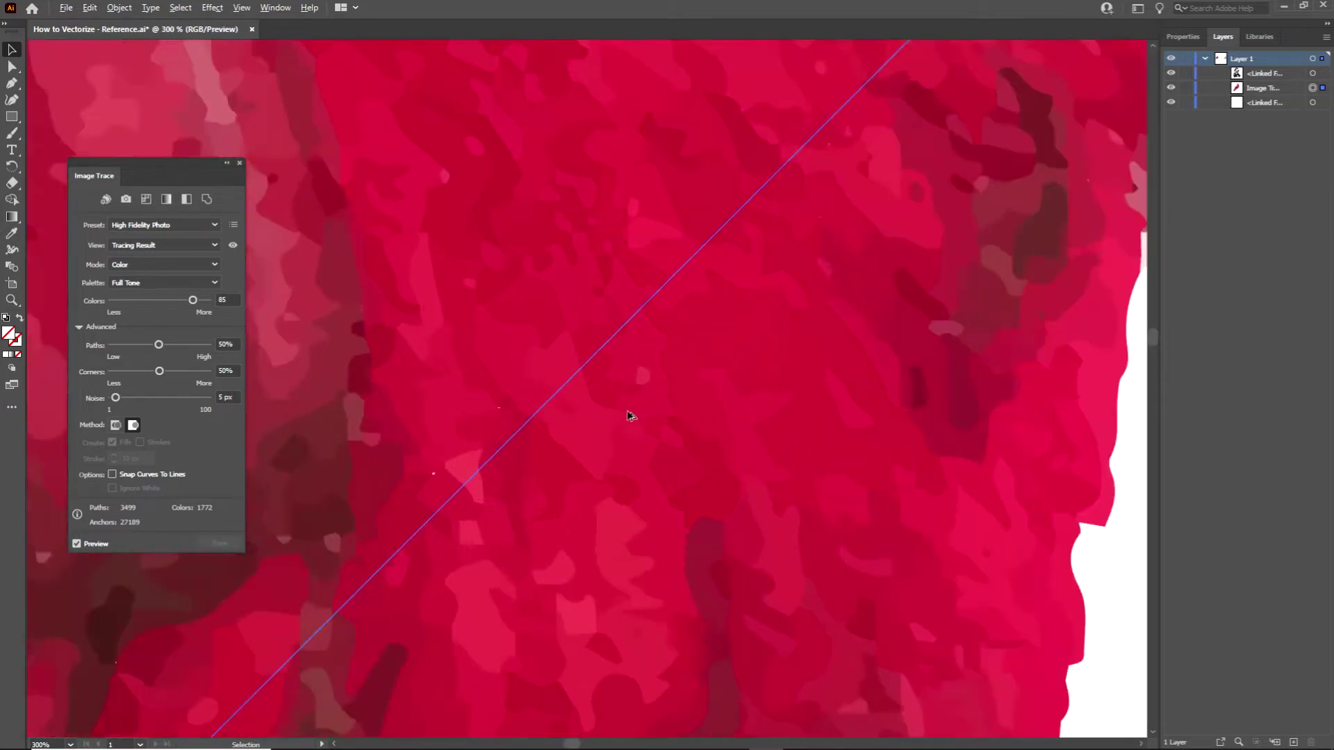
{"action": "scroll", "coordinate": [548, 379], "scroll_direction": "up", "scroll_amount": 10}
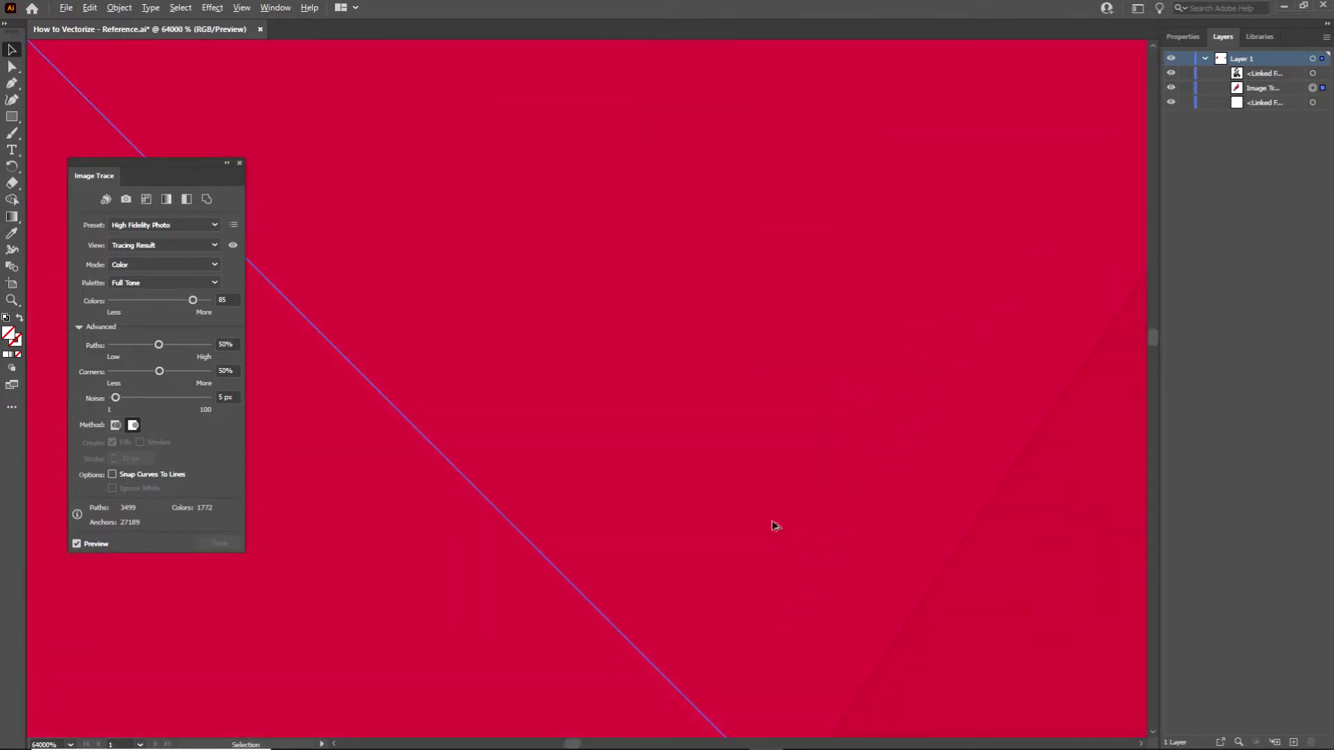
{"action": "scroll", "coordinate": [774, 522], "scroll_direction": "down", "scroll_amount": 3}
{"action": "scroll", "coordinate": [905, 575], "scroll_direction": "up", "scroll_amount": 2}
{"action": "scroll", "coordinate": [905, 575], "scroll_direction": "down", "scroll_amount": 3}
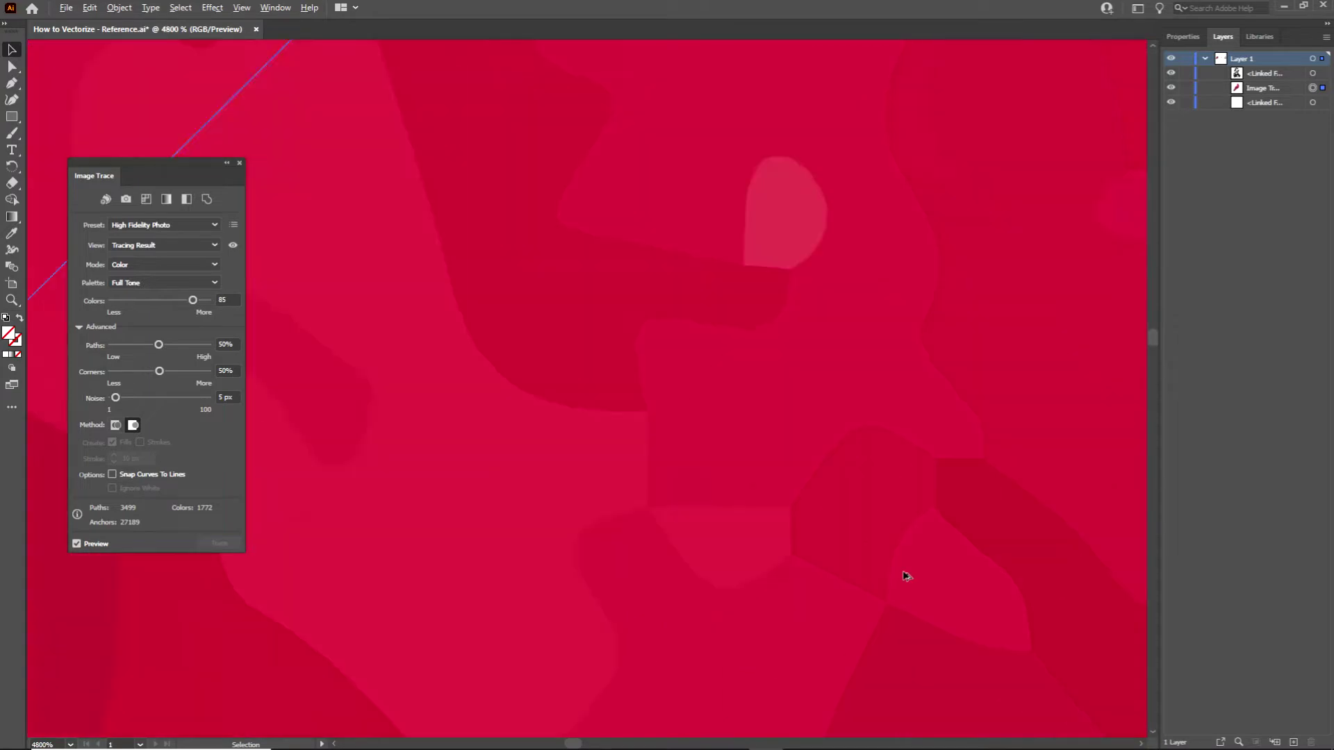
{"action": "scroll", "coordinate": [833, 532], "scroll_direction": "down", "scroll_amount": 3}
{"action": "scroll", "coordinate": [834, 532], "scroll_direction": "down", "scroll_amount": 3}
{"action": "scroll", "coordinate": [798, 511], "scroll_direction": "down", "scroll_amount": 2}
{"action": "scroll", "coordinate": [797, 511], "scroll_direction": "down", "scroll_amount": 2}
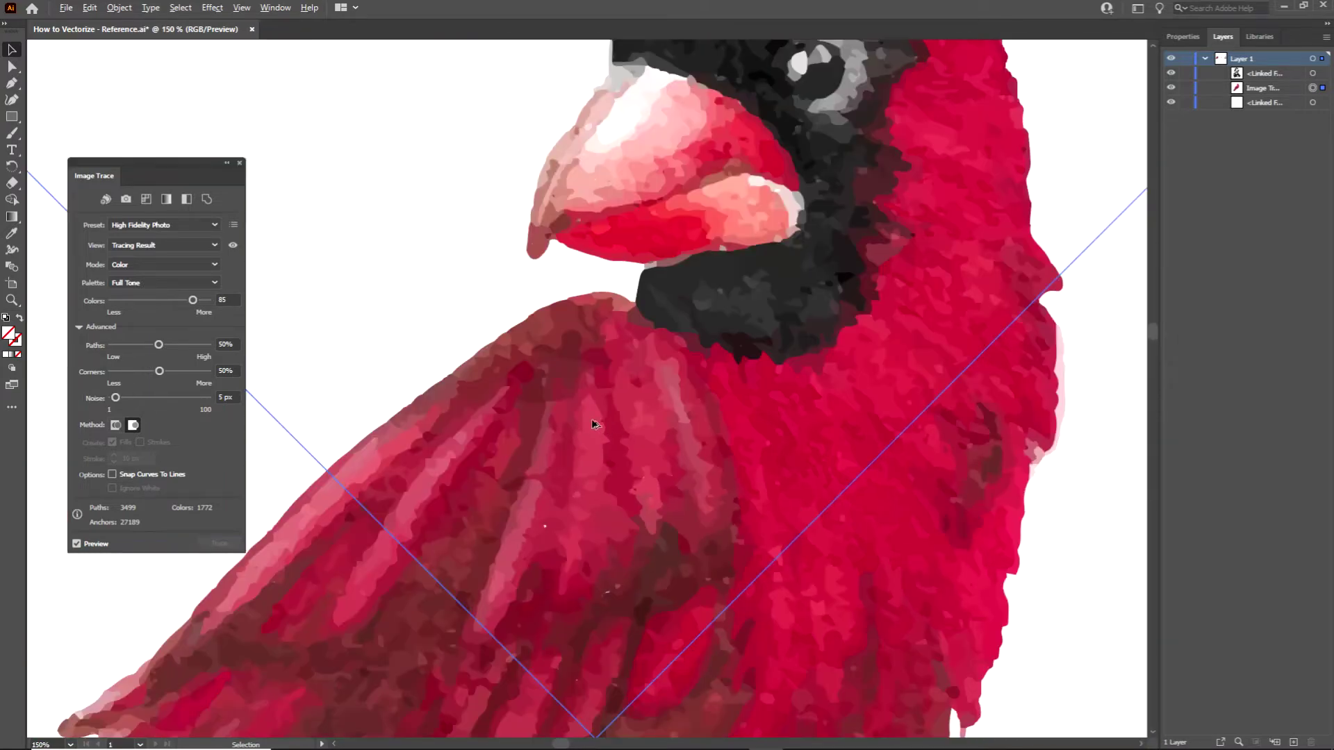
{"action": "scroll", "coordinate": [604, 250], "scroll_direction": "up", "scroll_amount": 5}
{"action": "scroll", "coordinate": [605, 250], "scroll_direction": "up", "scroll_amount": 4}
{"action": "scroll", "coordinate": [674, 348], "scroll_direction": "up", "scroll_amount": 2}
{"action": "scroll", "coordinate": [673, 348], "scroll_direction": "down", "scroll_amount": 3}
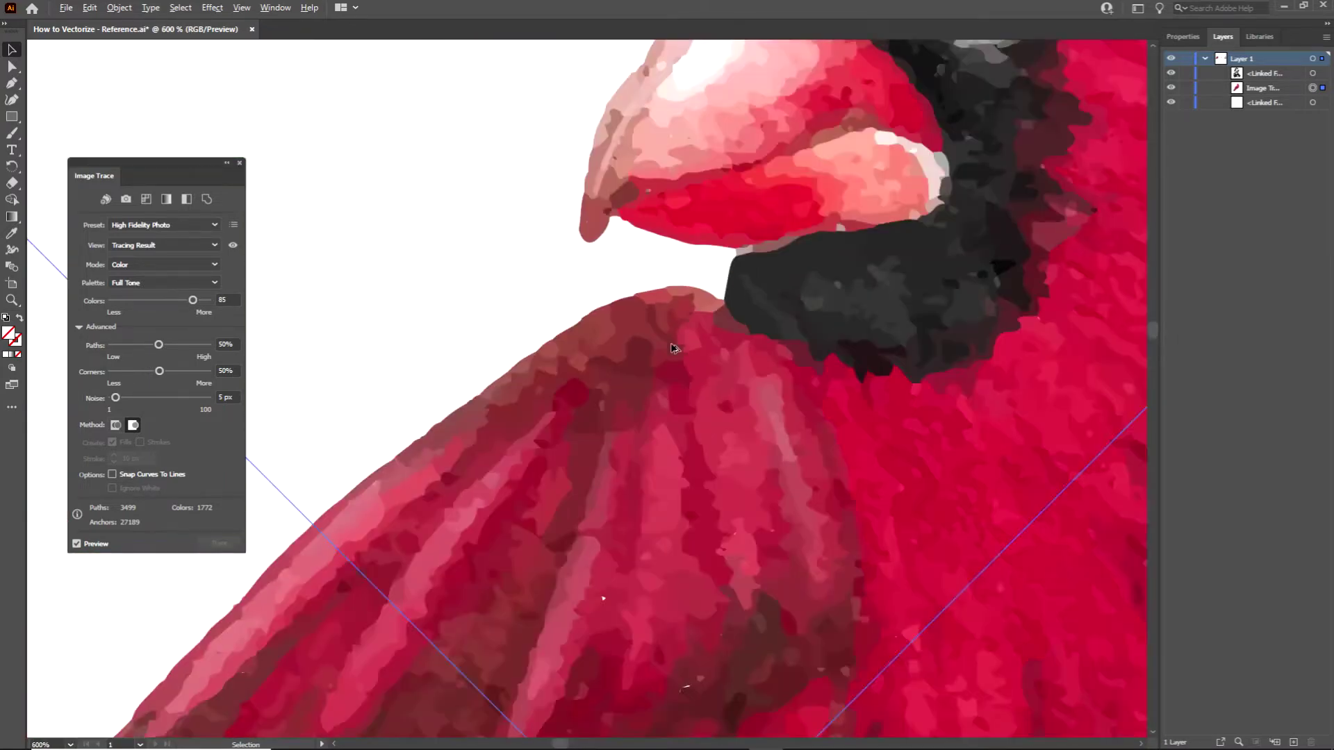
{"action": "scroll", "coordinate": [674, 349], "scroll_direction": "down", "scroll_amount": 3}
{"action": "scroll", "coordinate": [673, 348], "scroll_direction": "down", "scroll_amount": 3}
{"action": "scroll", "coordinate": [711, 307], "scroll_direction": "up", "scroll_amount": 4}
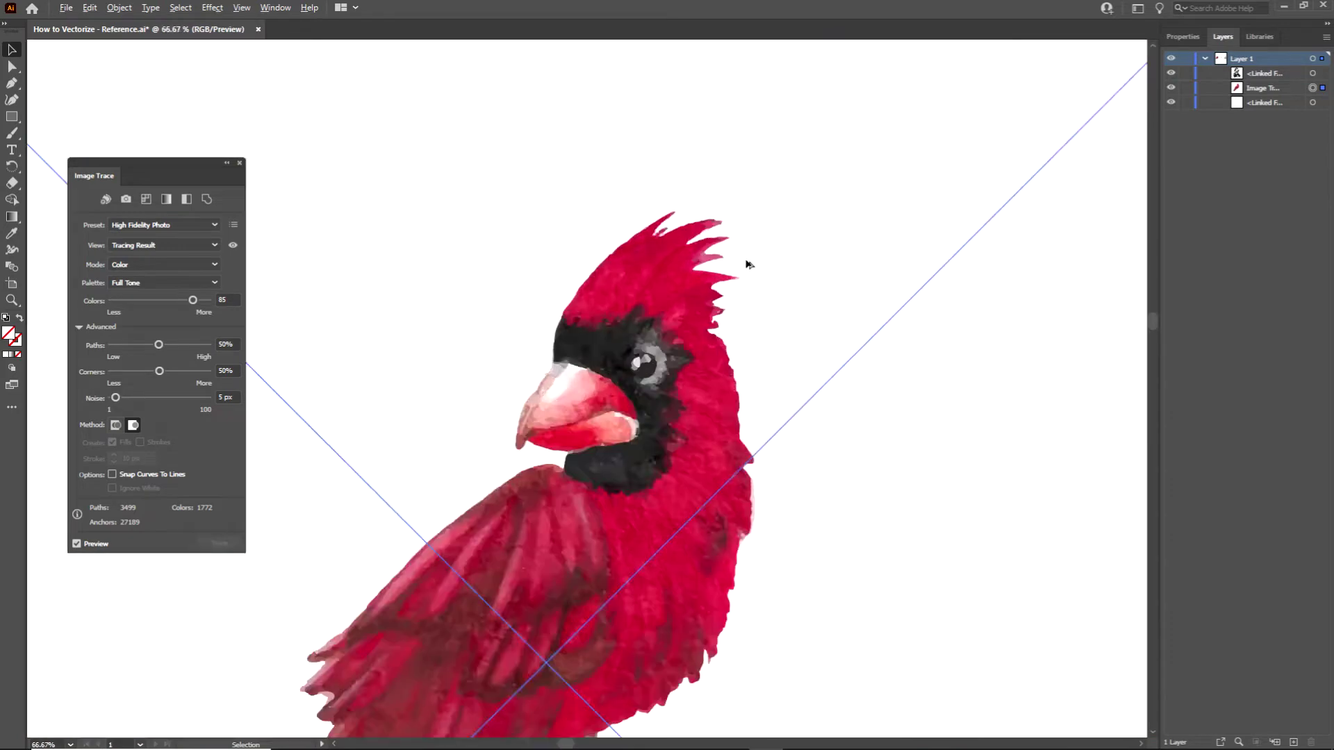
{"action": "scroll", "coordinate": [668, 315], "scroll_direction": "up", "scroll_amount": 4}
{"action": "scroll", "coordinate": [668, 315], "scroll_direction": "up", "scroll_amount": 2}
{"action": "scroll", "coordinate": [668, 315], "scroll_direction": "down", "scroll_amount": 4}
{"action": "scroll", "coordinate": [668, 315], "scroll_direction": "down", "scroll_amount": 4}
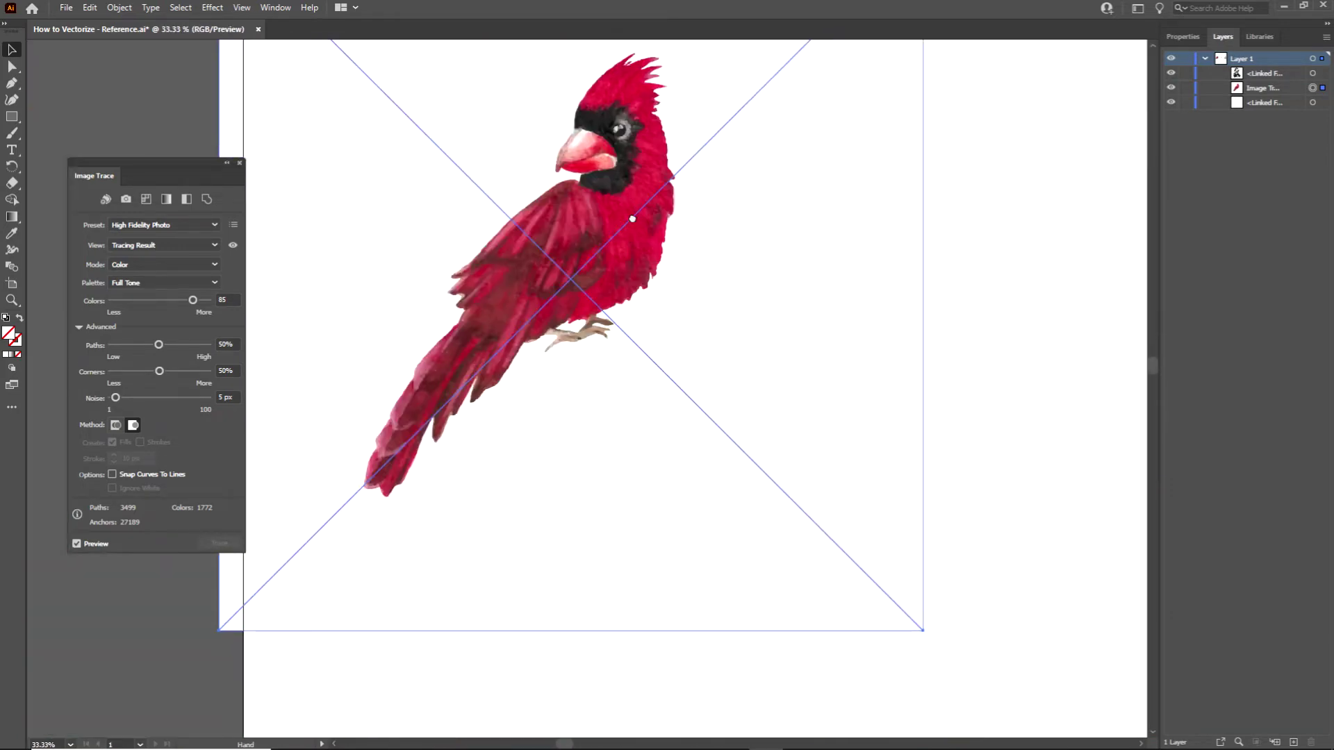
{"action": "scroll", "coordinate": [685, 365], "scroll_direction": "up", "scroll_amount": 2}
{"action": "scroll", "coordinate": [684, 365], "scroll_direction": "up", "scroll_amount": 2}
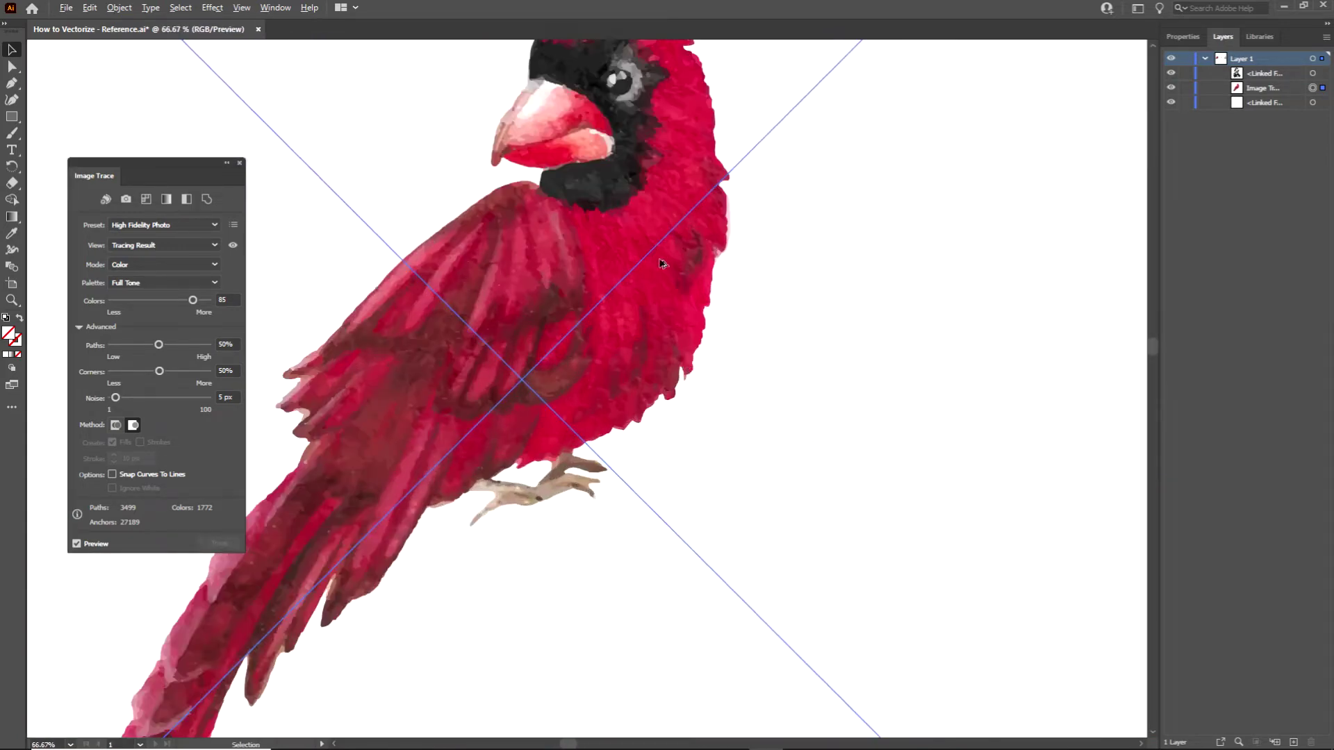
{"action": "scroll", "coordinate": [667, 265], "scroll_direction": "down", "scroll_amount": 2}
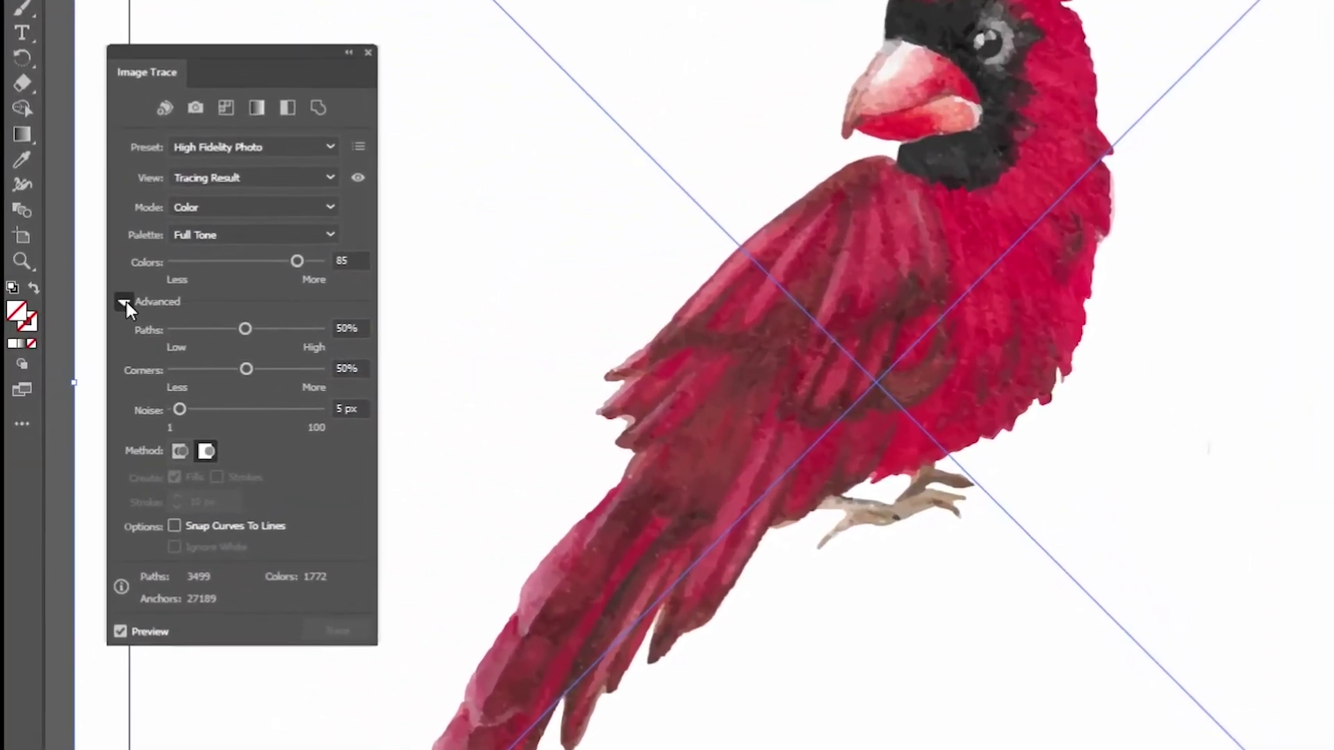
Set the cardinal trace's Colors value to 100 in the Image Trace panel.
{"action": "left_click", "coordinate": [119, 305]}
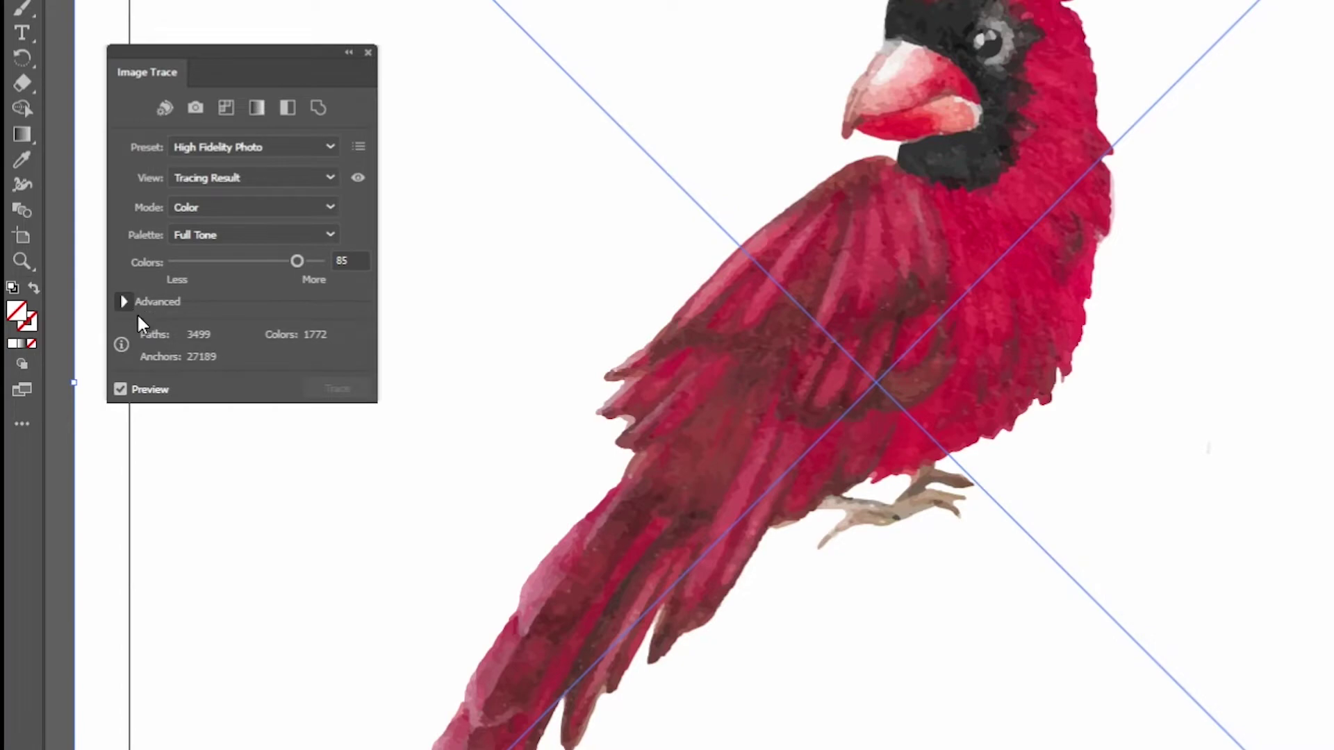
{"action": "left_click", "coordinate": [123, 302]}
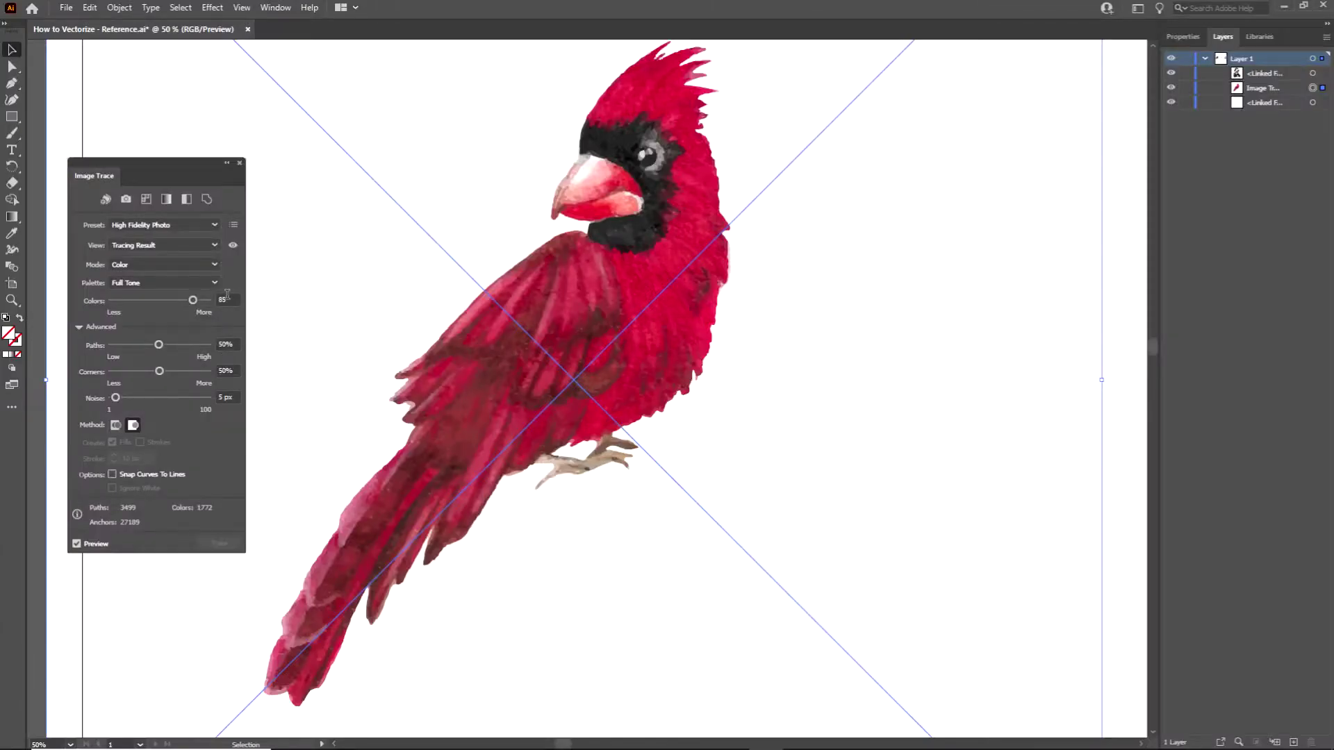
{"action": "left_click", "coordinate": [224, 301]}
{"action": "type", "text": "100"}
{"action": "key", "text": "Return"}
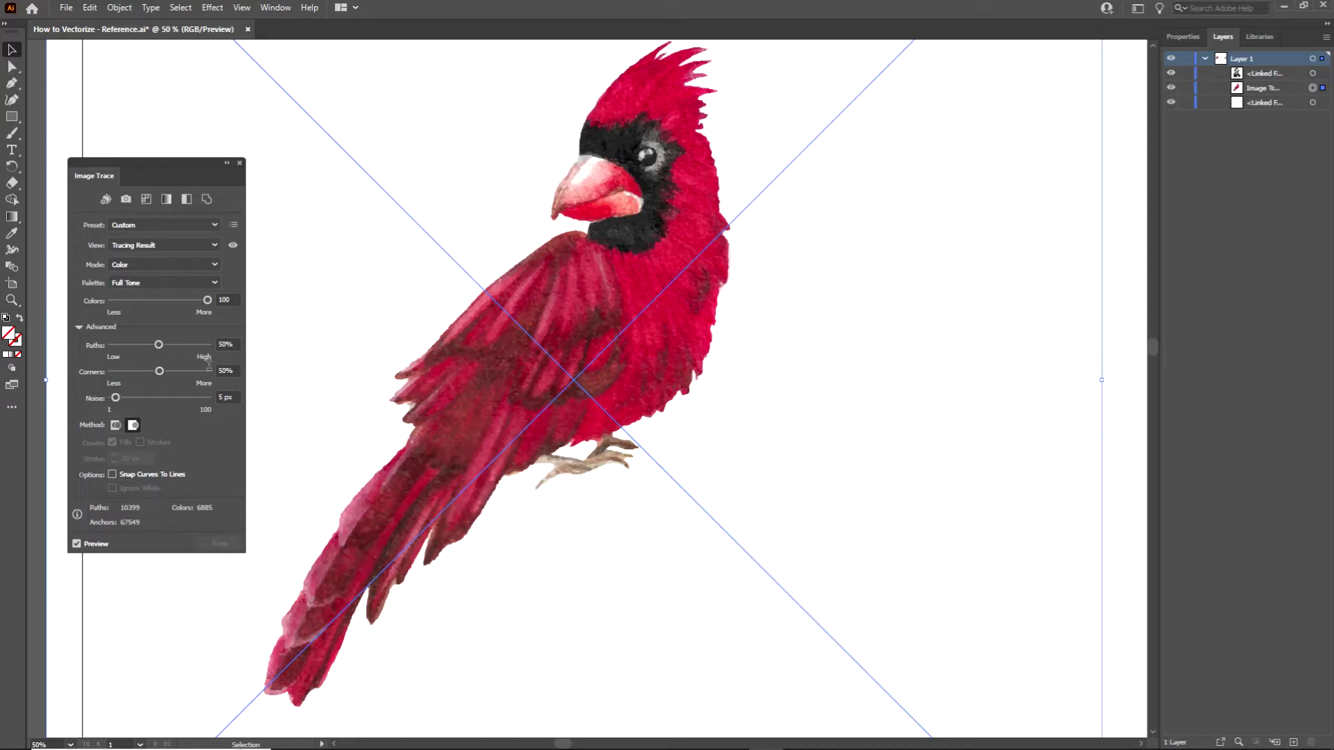
Enter 95 px as the cardinal trace's Noise value.
{"action": "left_click", "coordinate": [226, 397]}
{"action": "type", "text": "9"}
{"action": "key", "text": "Return"}
{"action": "scroll", "coordinate": [553, 313], "scroll_direction": "down", "scroll_amount": 2}
{"action": "scroll", "coordinate": [552, 312], "scroll_direction": "down", "scroll_amount": 1}
{"action": "scroll", "coordinate": [413, 288], "scroll_direction": "down", "scroll_amount": 2}
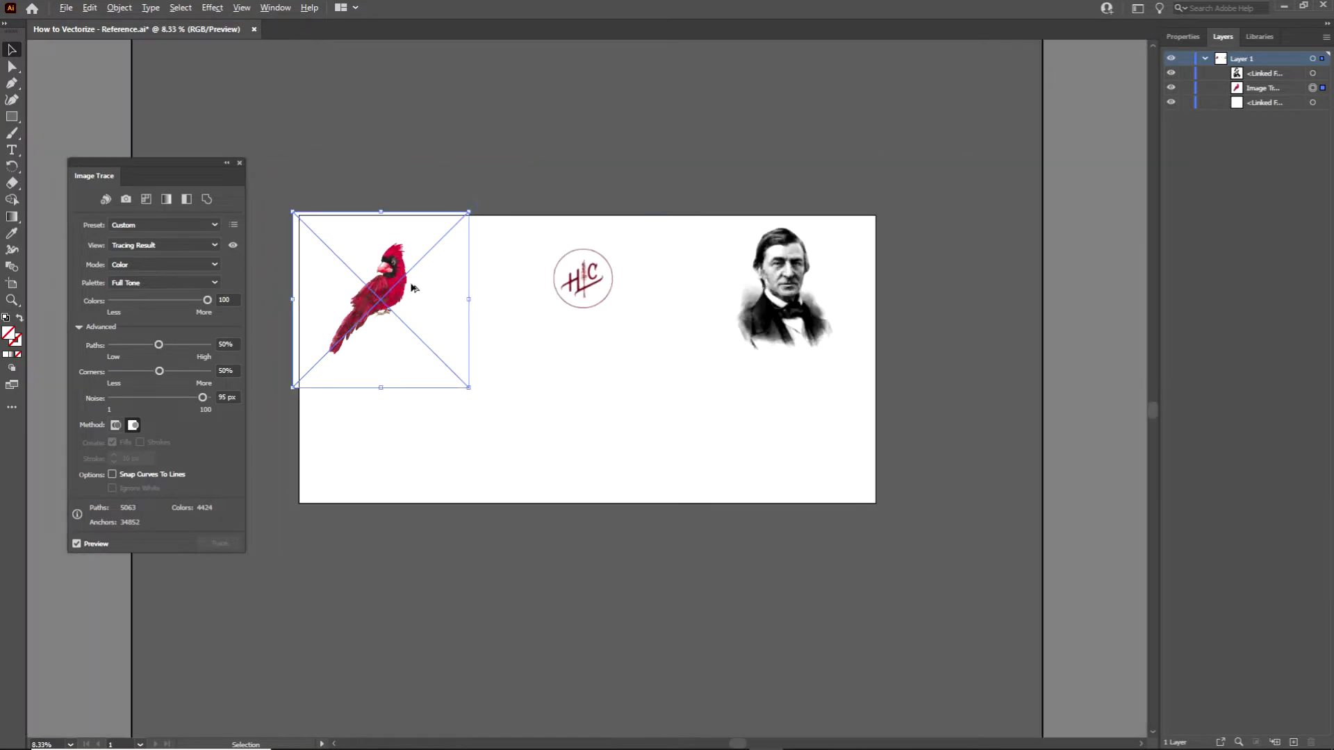
{"action": "scroll", "coordinate": [336, 292], "scroll_direction": "up", "scroll_amount": 2}
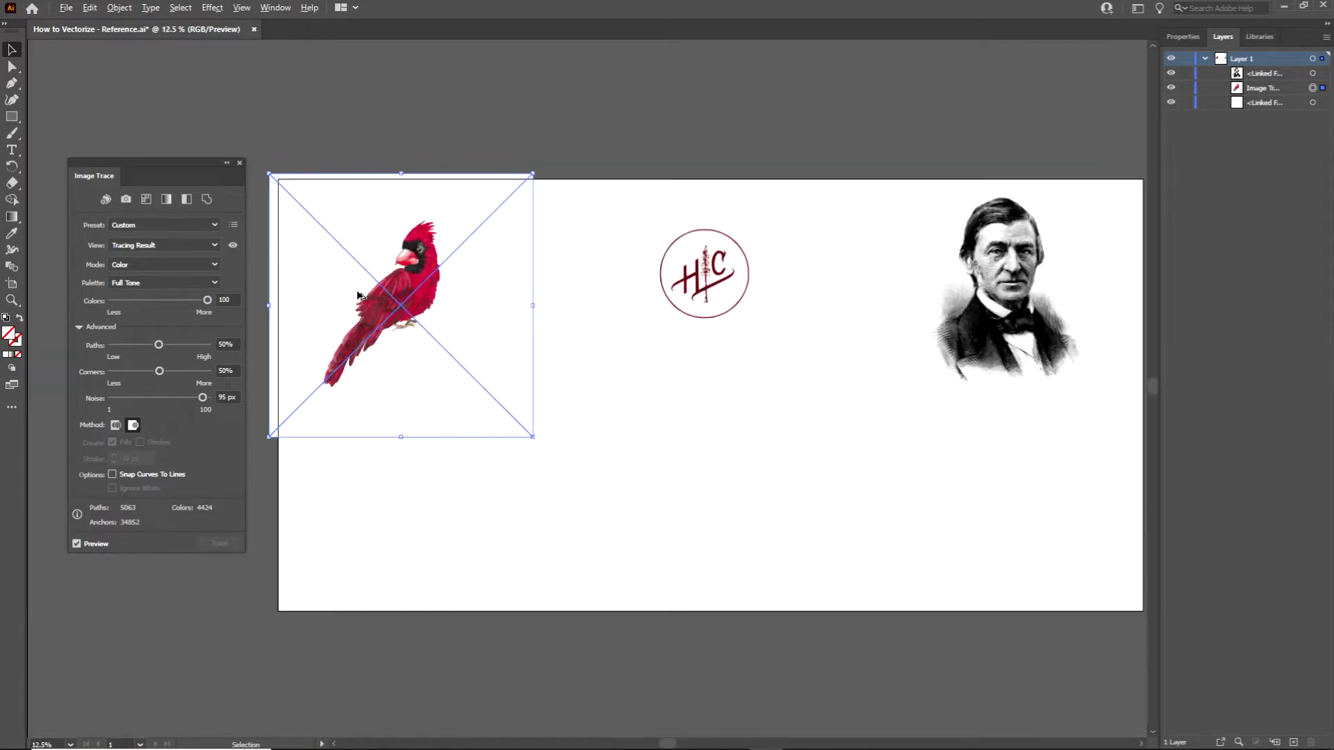
{"action": "scroll", "coordinate": [345, 294], "scroll_direction": "up", "scroll_amount": 2}
{"action": "scroll", "coordinate": [407, 311], "scroll_direction": "up", "scroll_amount": 3}
{"action": "scroll", "coordinate": [540, 382], "scroll_direction": "up", "scroll_amount": 4}
{"action": "scroll", "coordinate": [540, 382], "scroll_direction": "down", "scroll_amount": 3}
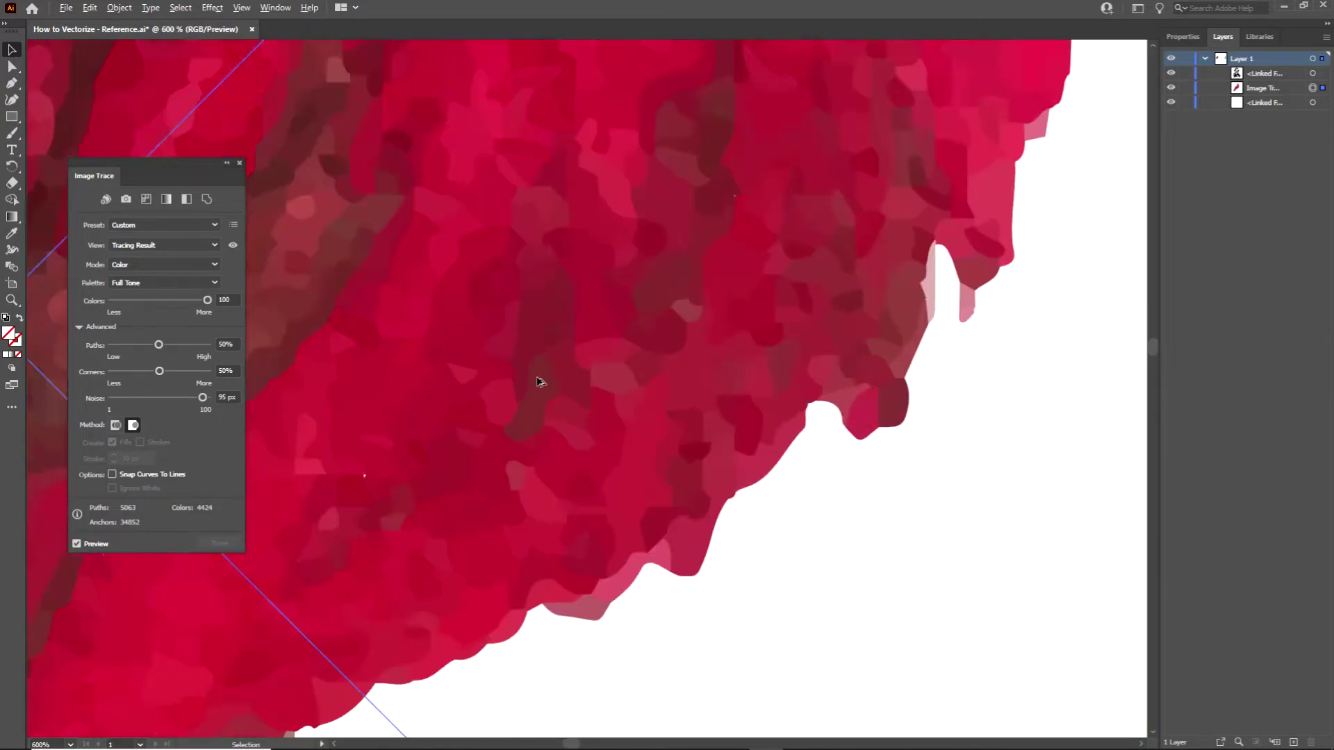
{"action": "scroll", "coordinate": [540, 382], "scroll_direction": "down", "scroll_amount": 4}
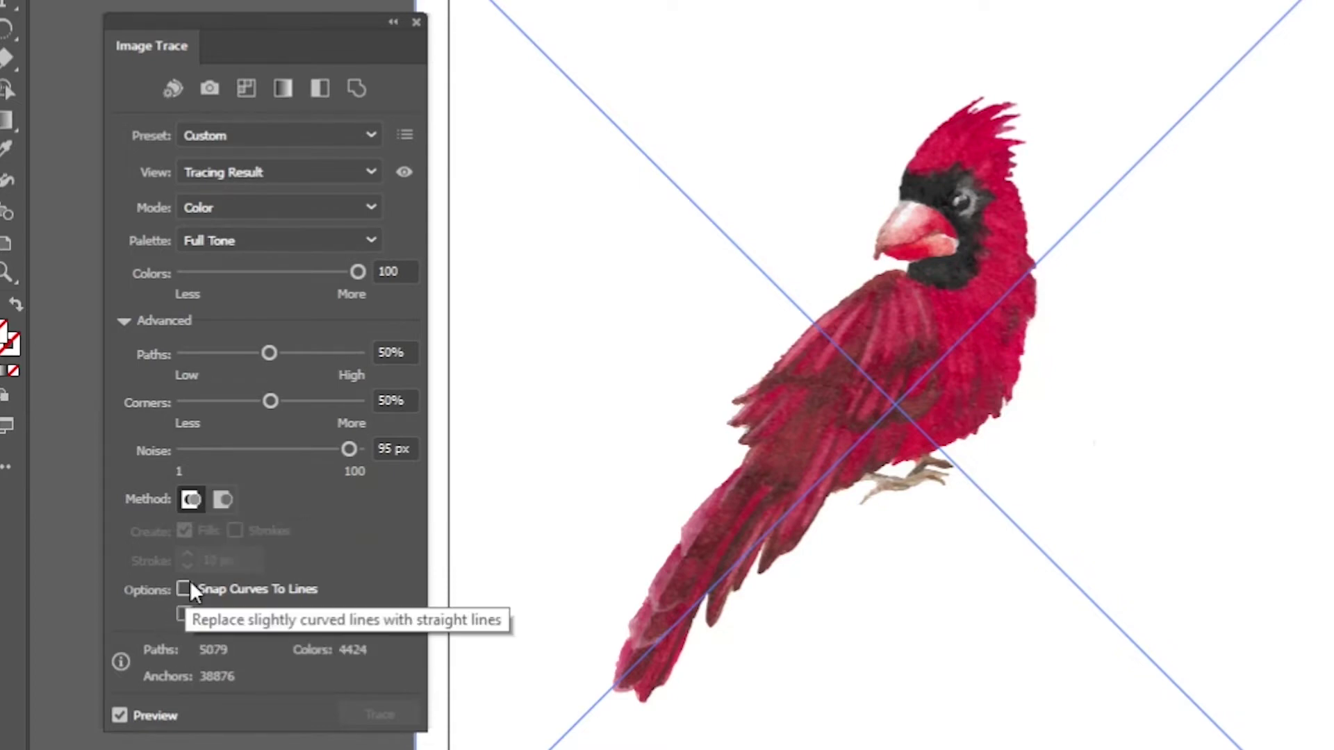
Turn on Ignore White for the cardinal trace, then select the HLC logo.
{"action": "left_click", "coordinate": [185, 614]}
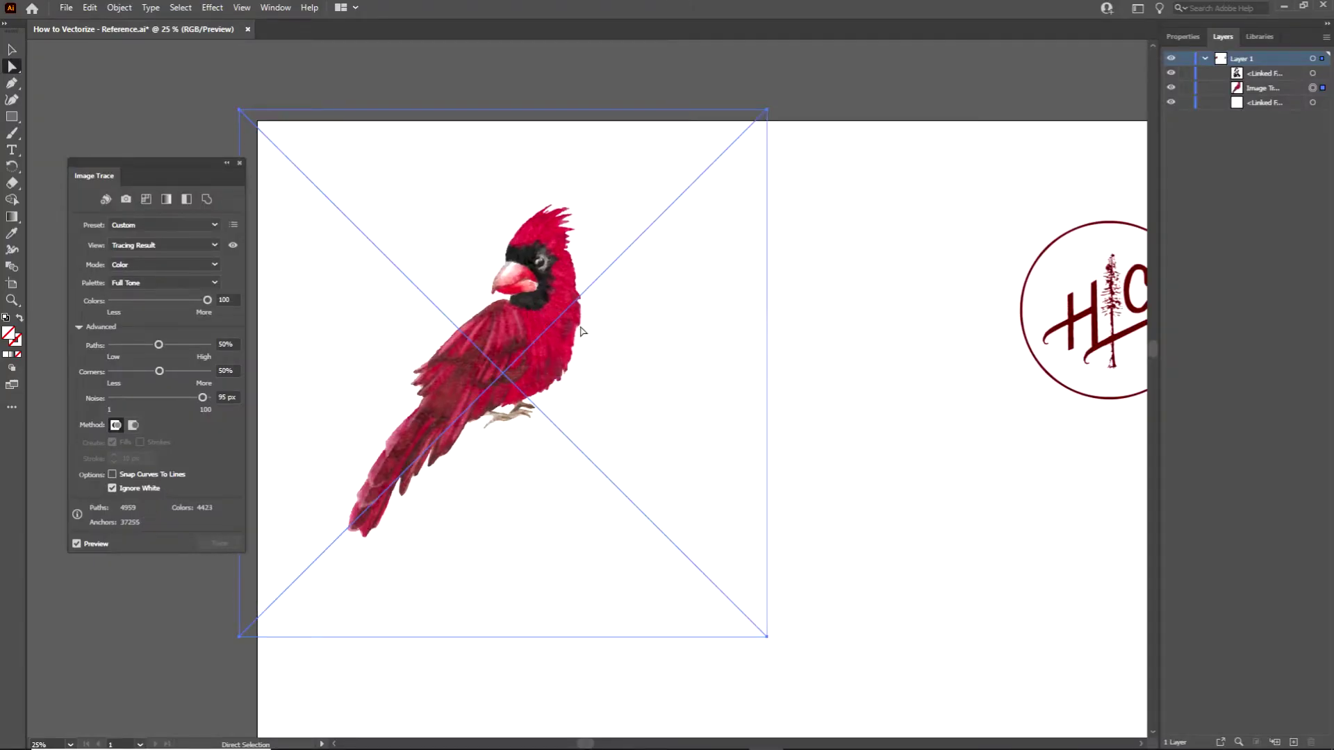
{"action": "scroll", "coordinate": [581, 331], "scroll_direction": "down", "scroll_amount": 1}
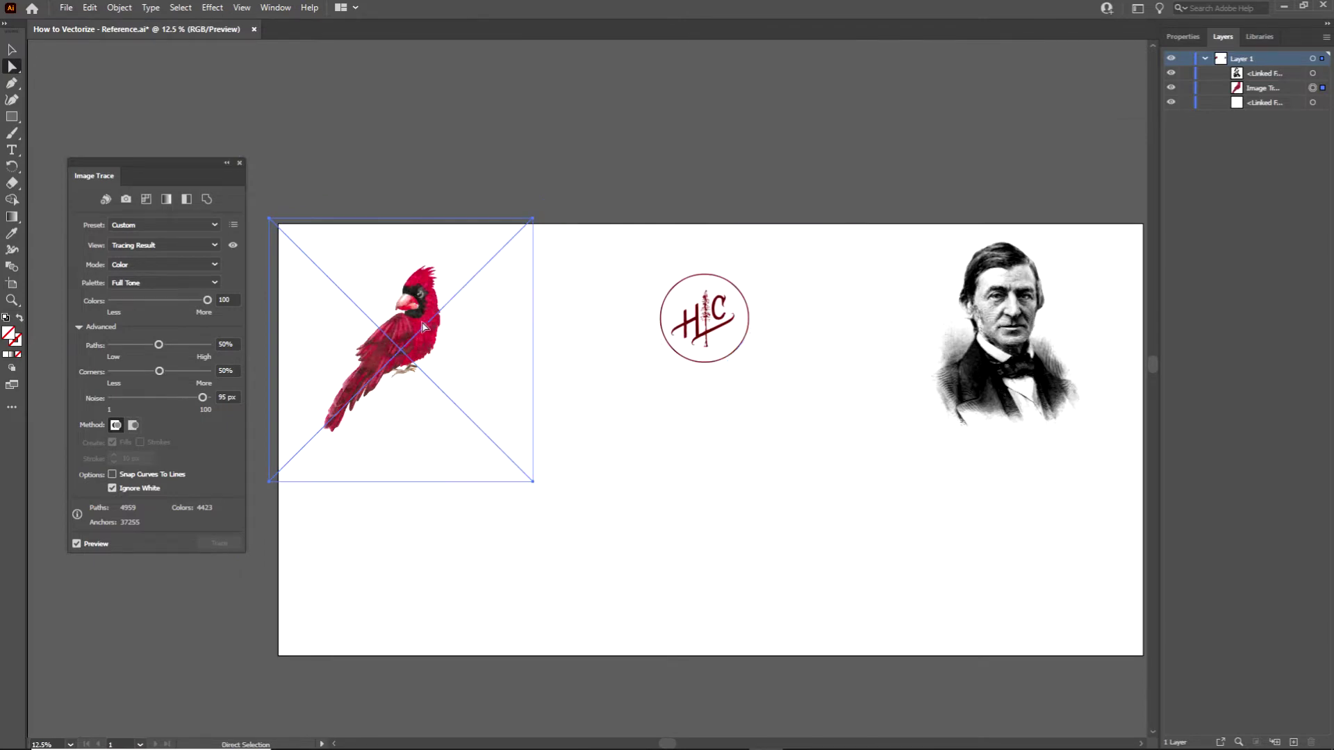
{"action": "scroll", "coordinate": [424, 327], "scroll_direction": "up", "scroll_amount": 2}
{"action": "scroll", "coordinate": [459, 318], "scroll_direction": "up", "scroll_amount": 2}
{"action": "scroll", "coordinate": [640, 337], "scroll_direction": "up", "scroll_amount": 1}
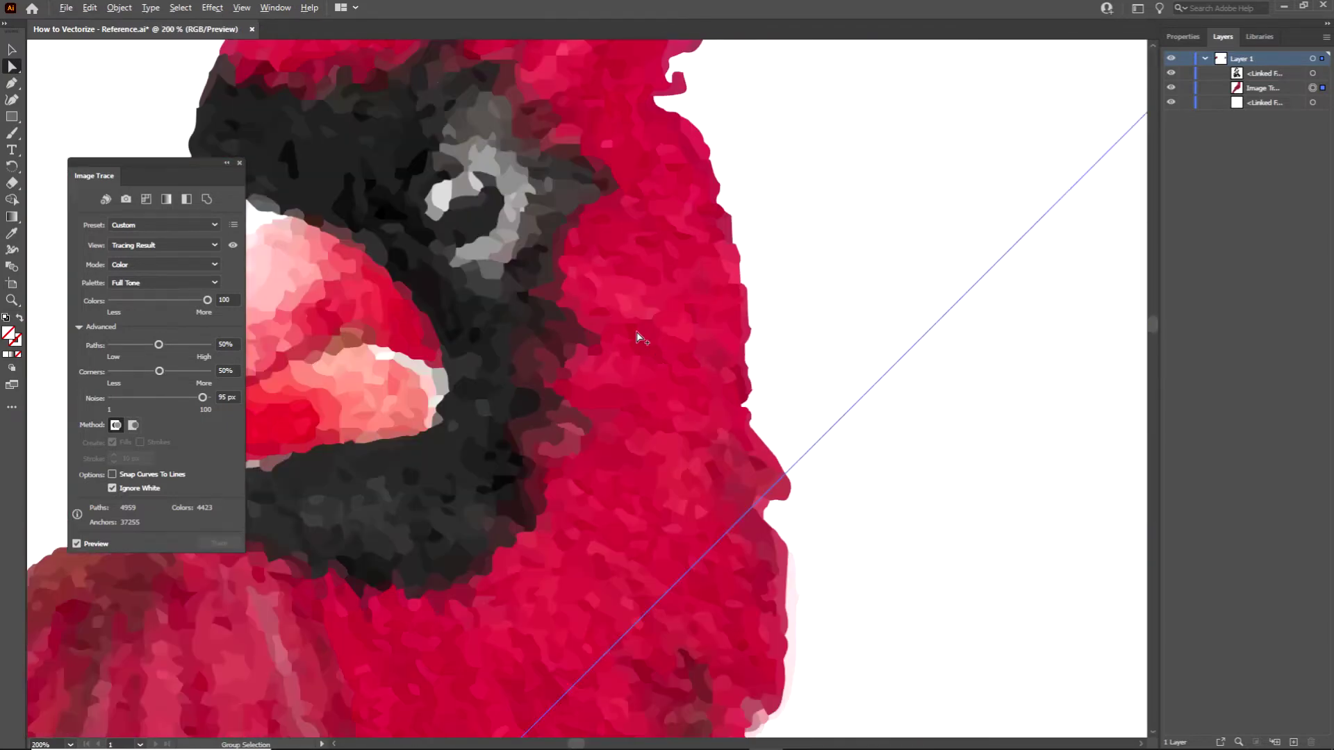
{"action": "scroll", "coordinate": [640, 337], "scroll_direction": "up", "scroll_amount": 3}
{"action": "scroll", "coordinate": [629, 326], "scroll_direction": "down", "scroll_amount": 1}
{"action": "scroll", "coordinate": [630, 325], "scroll_direction": "down", "scroll_amount": 1}
{"action": "scroll", "coordinate": [589, 345], "scroll_direction": "down", "scroll_amount": 1}
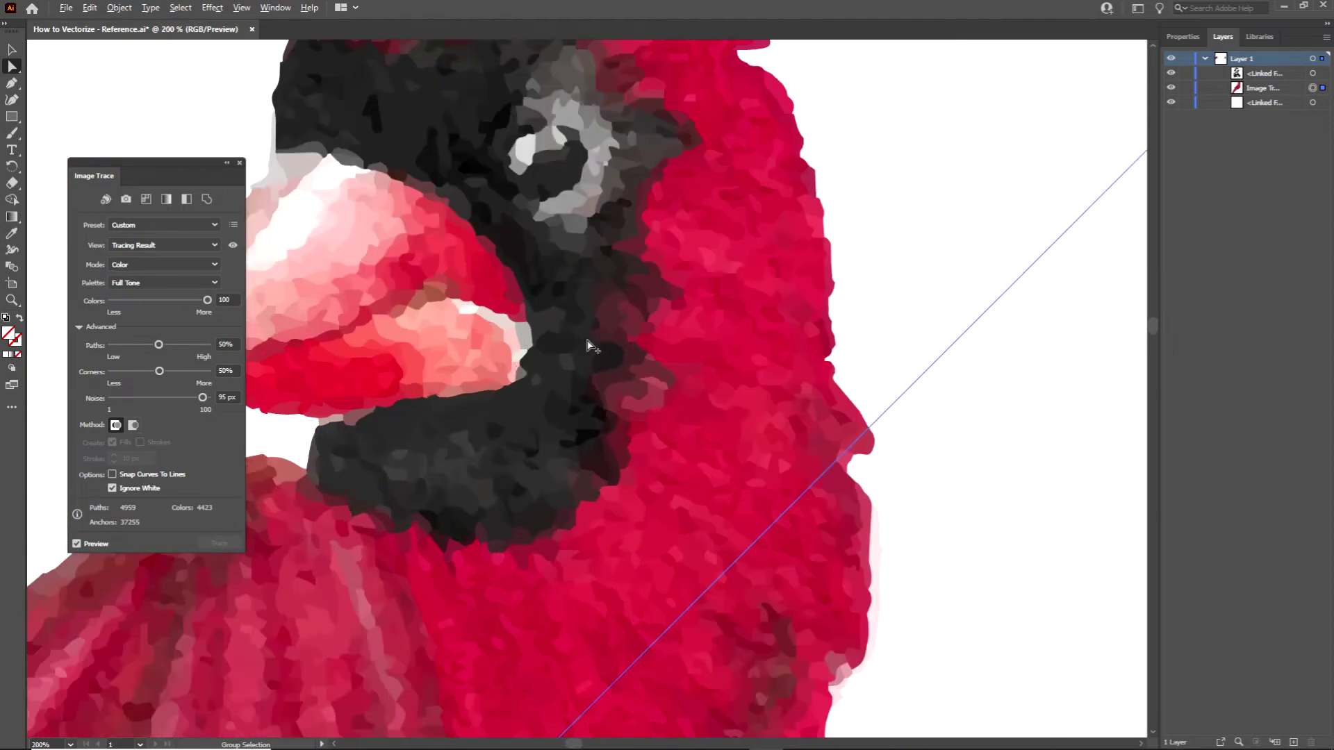
{"action": "scroll", "coordinate": [591, 345], "scroll_direction": "down", "scroll_amount": 2}
{"action": "scroll", "coordinate": [590, 344], "scroll_direction": "down", "scroll_amount": 2}
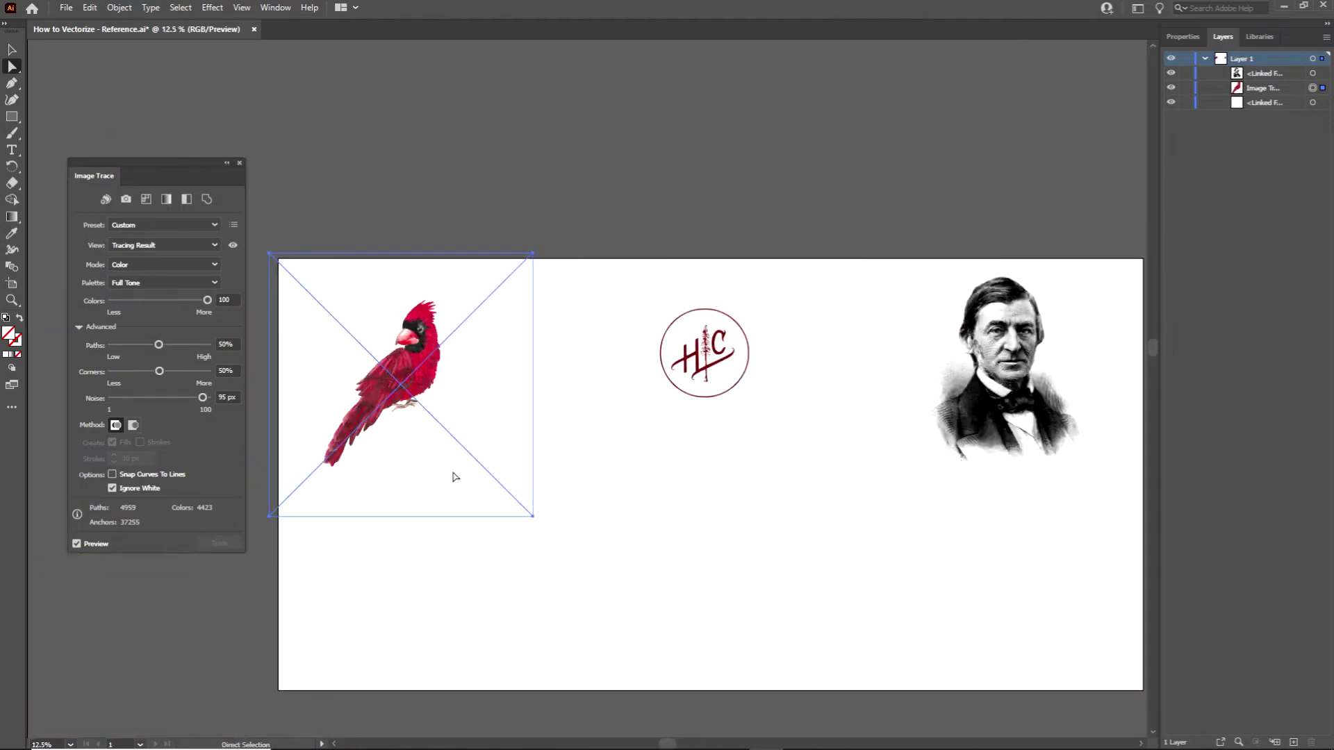
{"action": "scroll", "coordinate": [453, 477], "scroll_direction": "down", "scroll_amount": 1}
{"action": "left_click", "coordinate": [518, 389]}
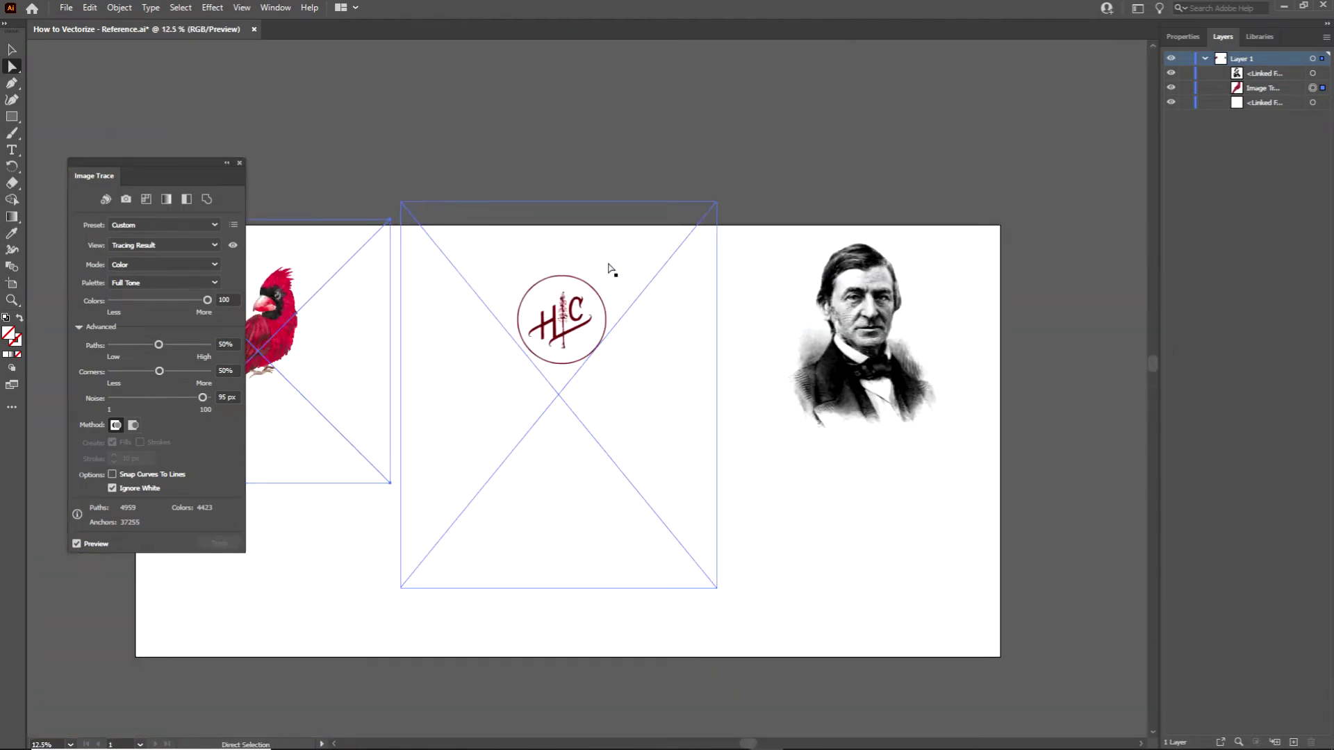
{"action": "scroll", "coordinate": [618, 295], "scroll_direction": "up", "scroll_amount": 1}
{"action": "scroll", "coordinate": [617, 294], "scroll_direction": "up", "scroll_amount": 1}
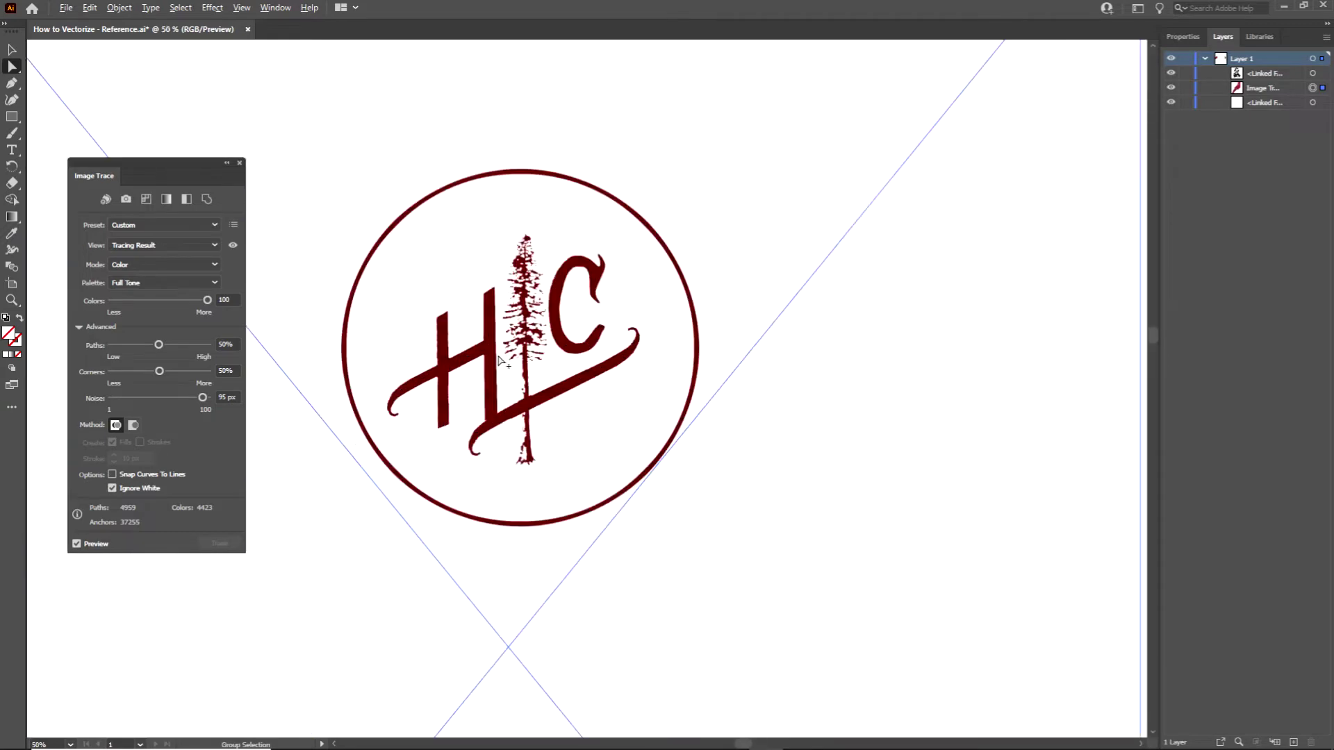
{"action": "scroll", "coordinate": [501, 360], "scroll_direction": "up", "scroll_amount": 1}
{"action": "scroll", "coordinate": [501, 361], "scroll_direction": "down", "scroll_amount": 1}
{"action": "scroll", "coordinate": [538, 416], "scroll_direction": "down", "scroll_amount": 1}
{"action": "scroll", "coordinate": [538, 416], "scroll_direction": "up", "scroll_amount": 1}
{"action": "scroll", "coordinate": [538, 416], "scroll_direction": "up", "scroll_amount": 1}
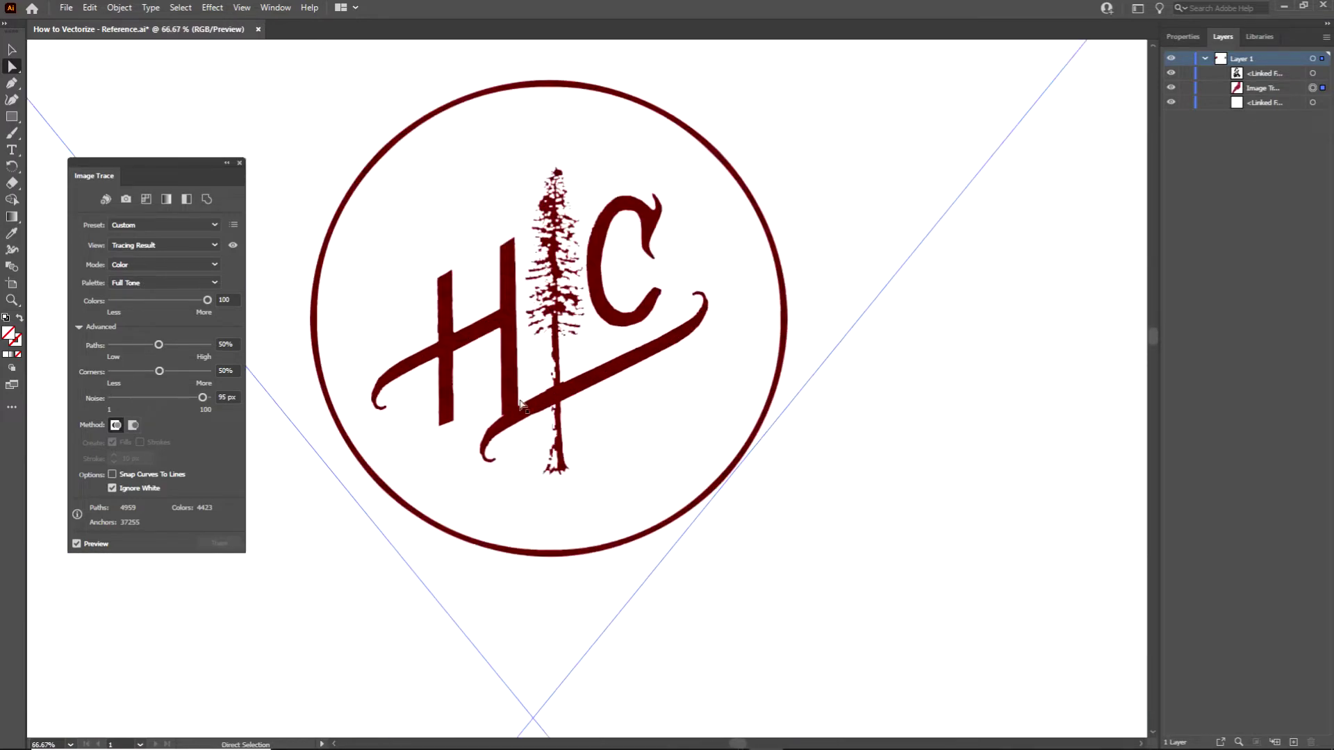
{"action": "scroll", "coordinate": [474, 388], "scroll_direction": "up", "scroll_amount": 5}
{"action": "scroll", "coordinate": [478, 338], "scroll_direction": "up", "scroll_amount": 4}
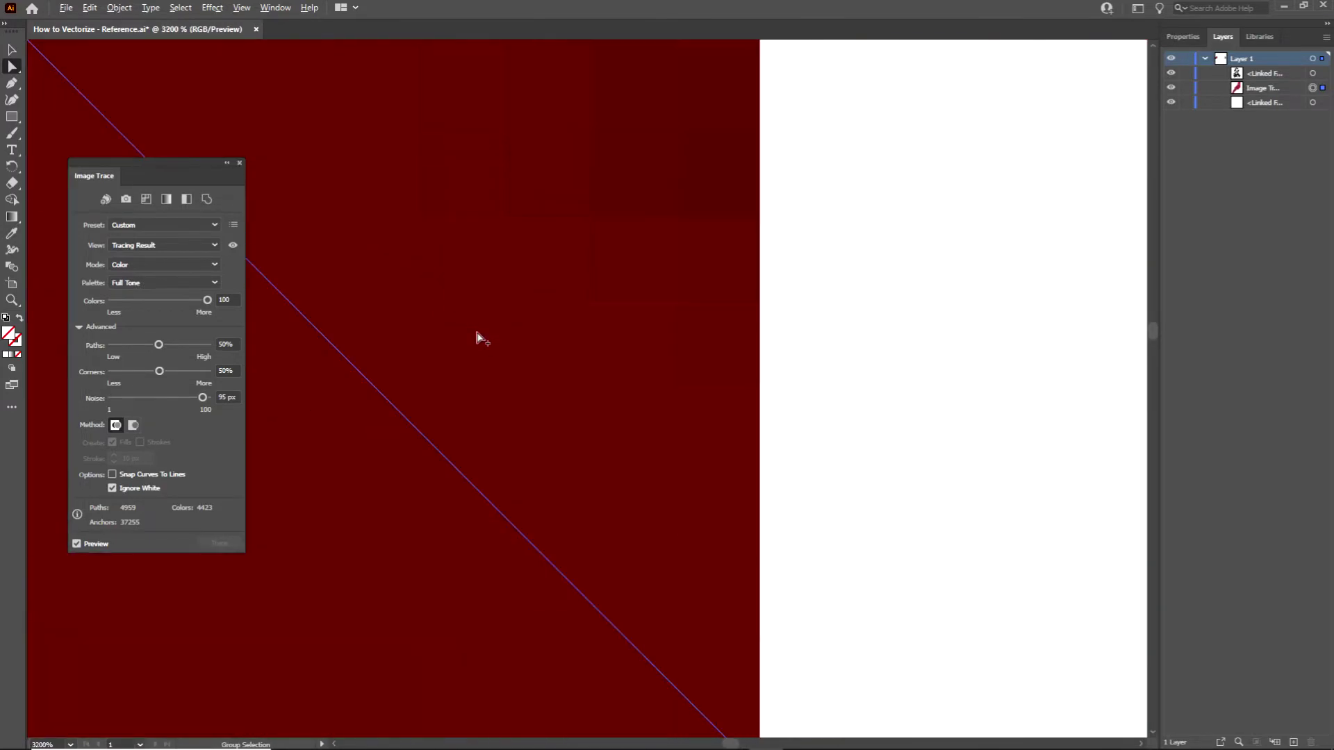
{"action": "scroll", "coordinate": [479, 338], "scroll_direction": "down", "scroll_amount": 4}
{"action": "scroll", "coordinate": [480, 338], "scroll_direction": "down", "scroll_amount": 4}
{"action": "scroll", "coordinate": [480, 338], "scroll_direction": "down", "scroll_amount": 1}
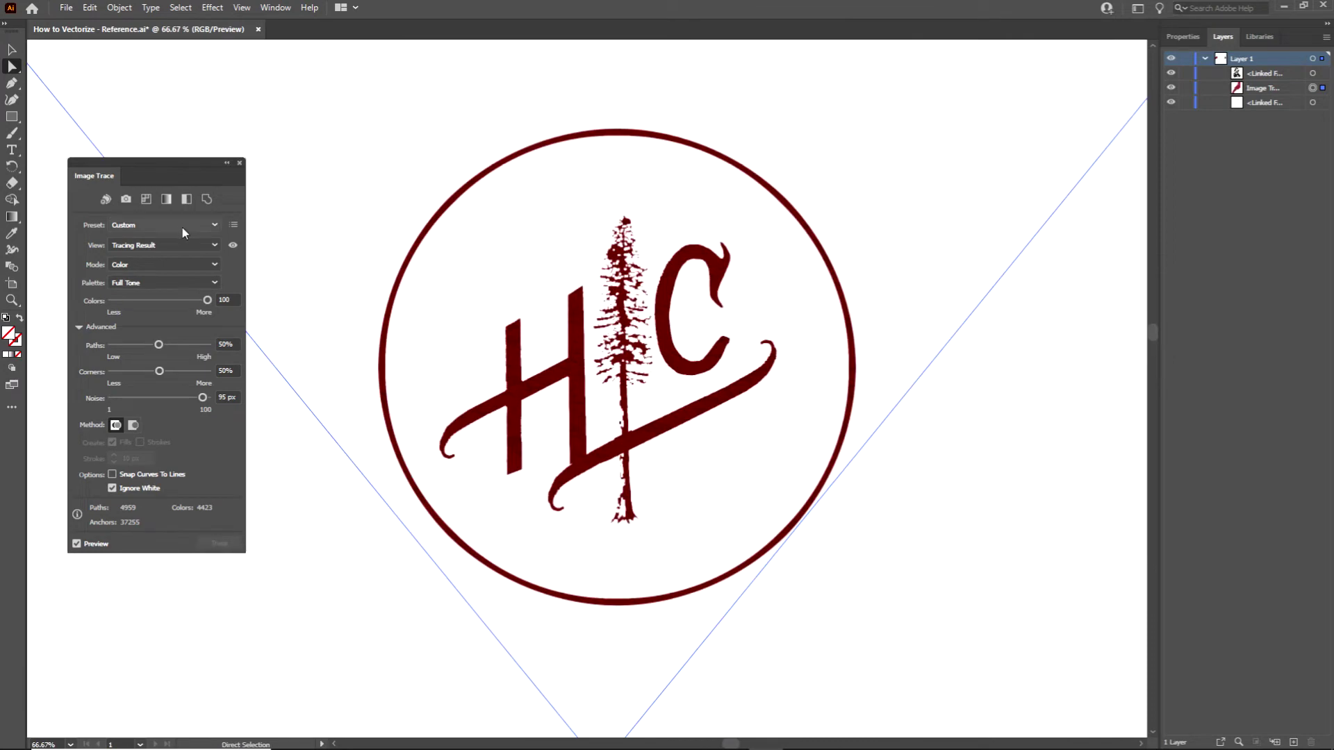
{"action": "left_click", "coordinate": [162, 225]}
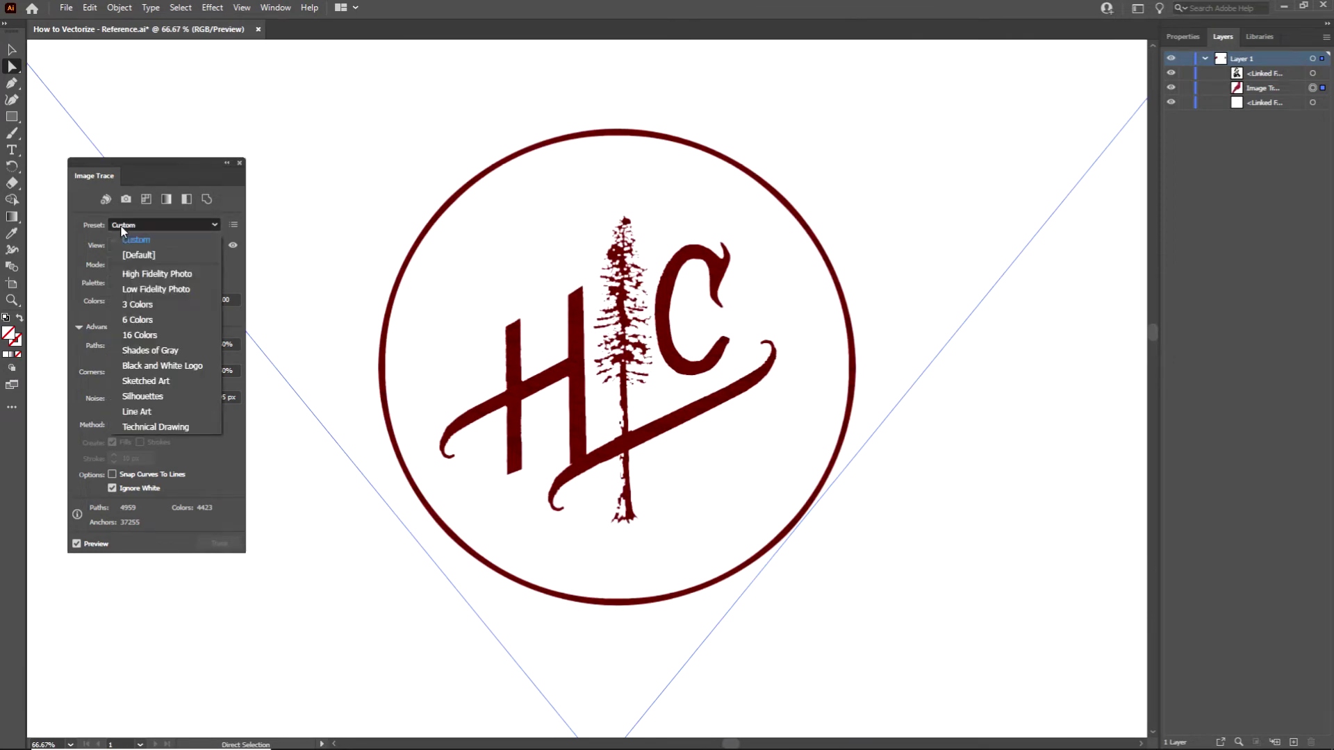
Apply the 3 Colors preset to the logo, comparing source and result, and confirm the warning.
{"action": "left_click", "coordinate": [141, 304]}
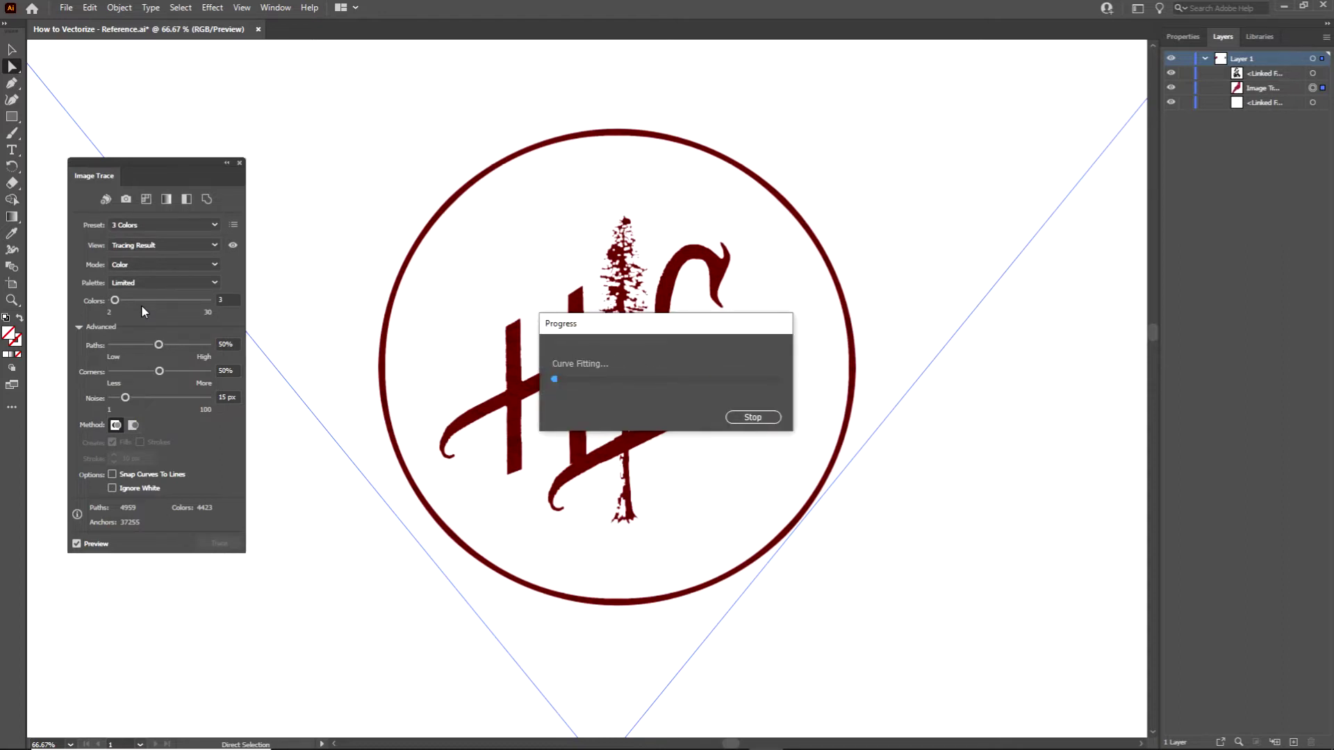
{"action": "scroll", "coordinate": [726, 434], "scroll_direction": "down", "scroll_amount": 1}
{"action": "scroll", "coordinate": [727, 434], "scroll_direction": "up", "scroll_amount": 2}
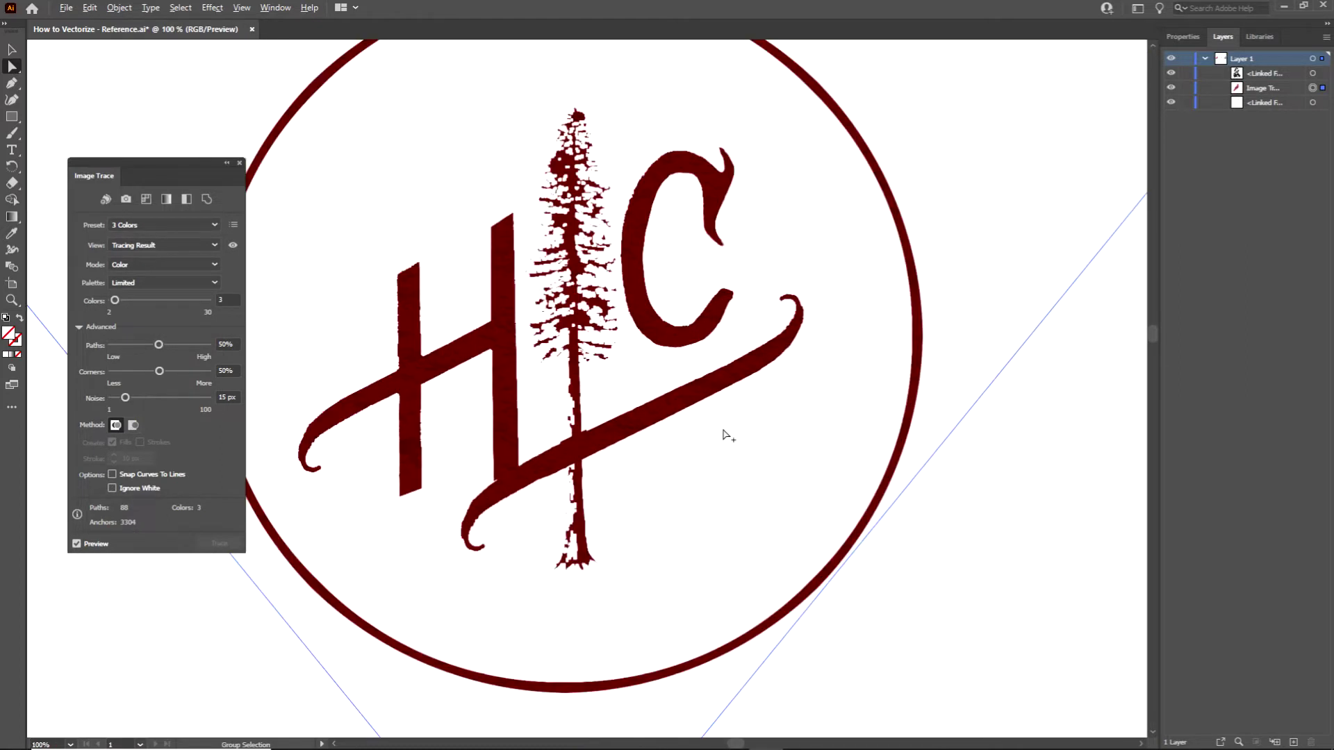
{"action": "left_click", "coordinate": [160, 245]}
{"action": "left_click", "coordinate": [166, 322]}
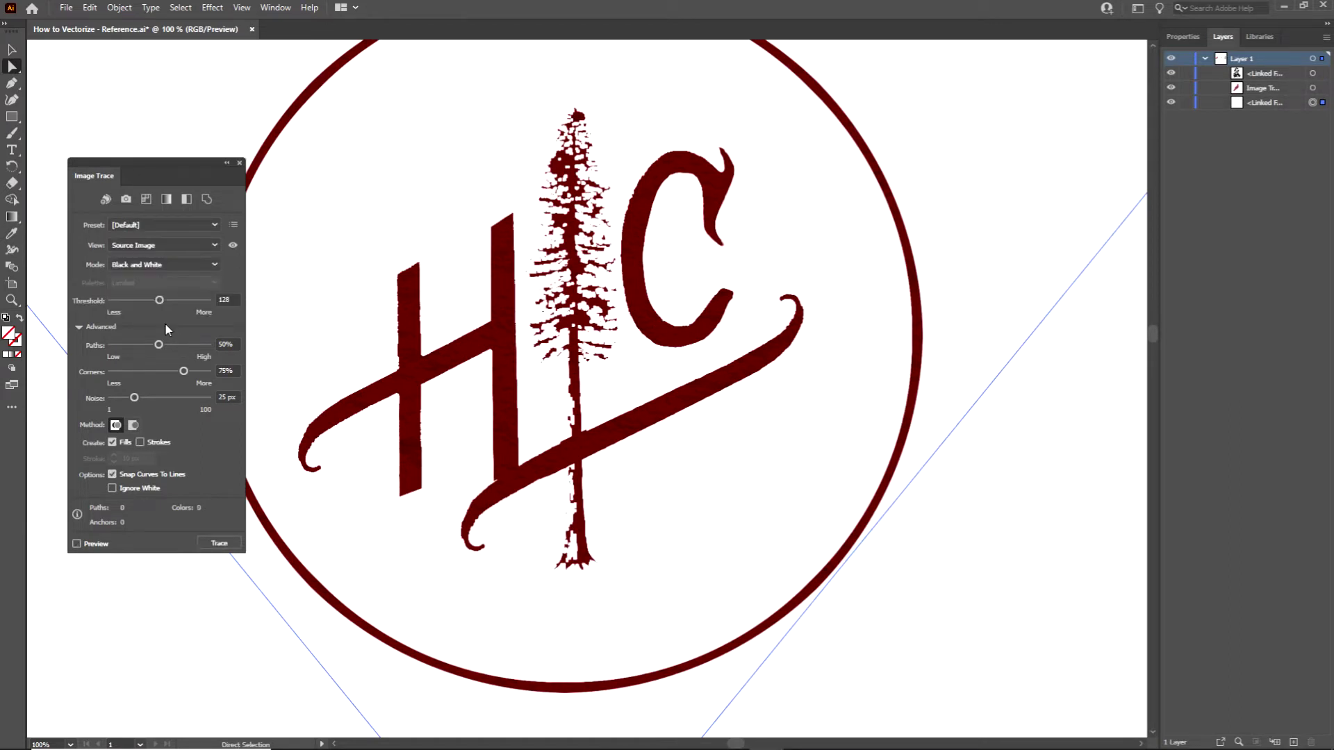
{"action": "left_click", "coordinate": [162, 244]}
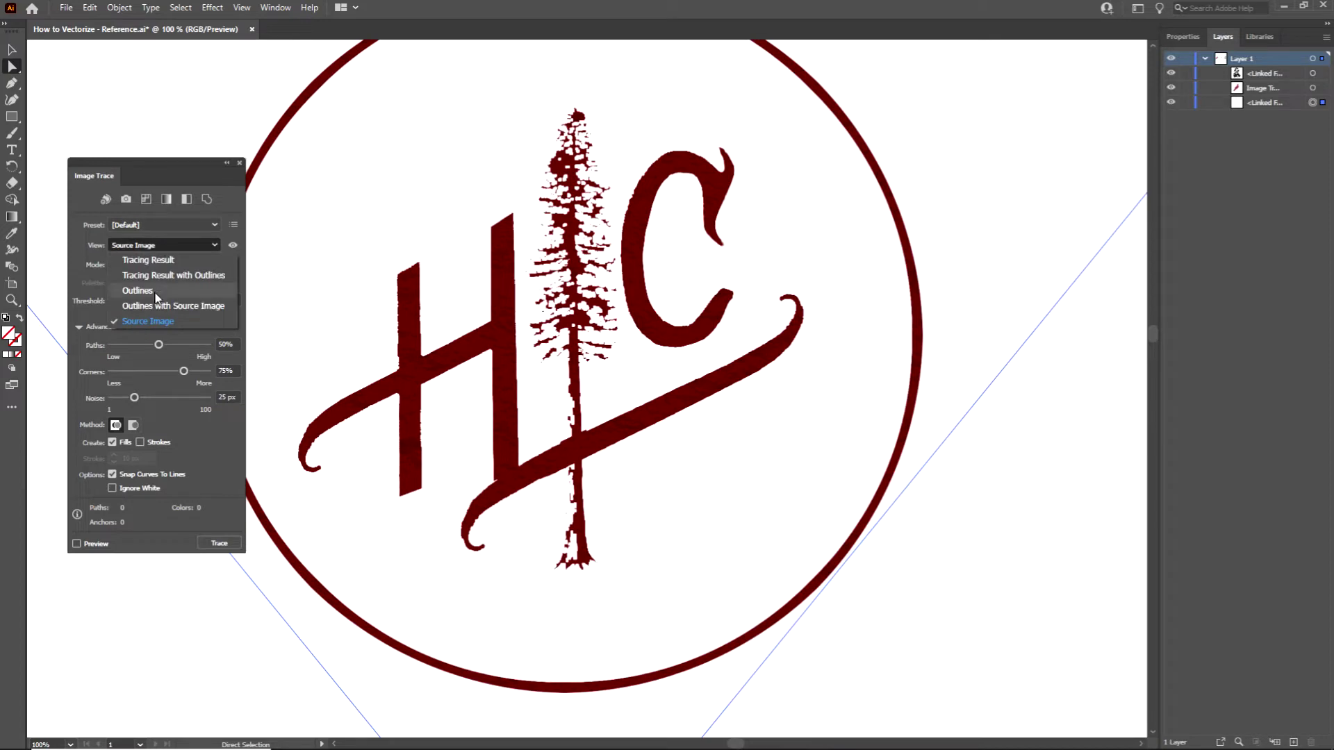
{"action": "left_click", "coordinate": [164, 262]}
{"action": "scroll", "coordinate": [667, 375], "scroll_direction": "up", "scroll_amount": 5}
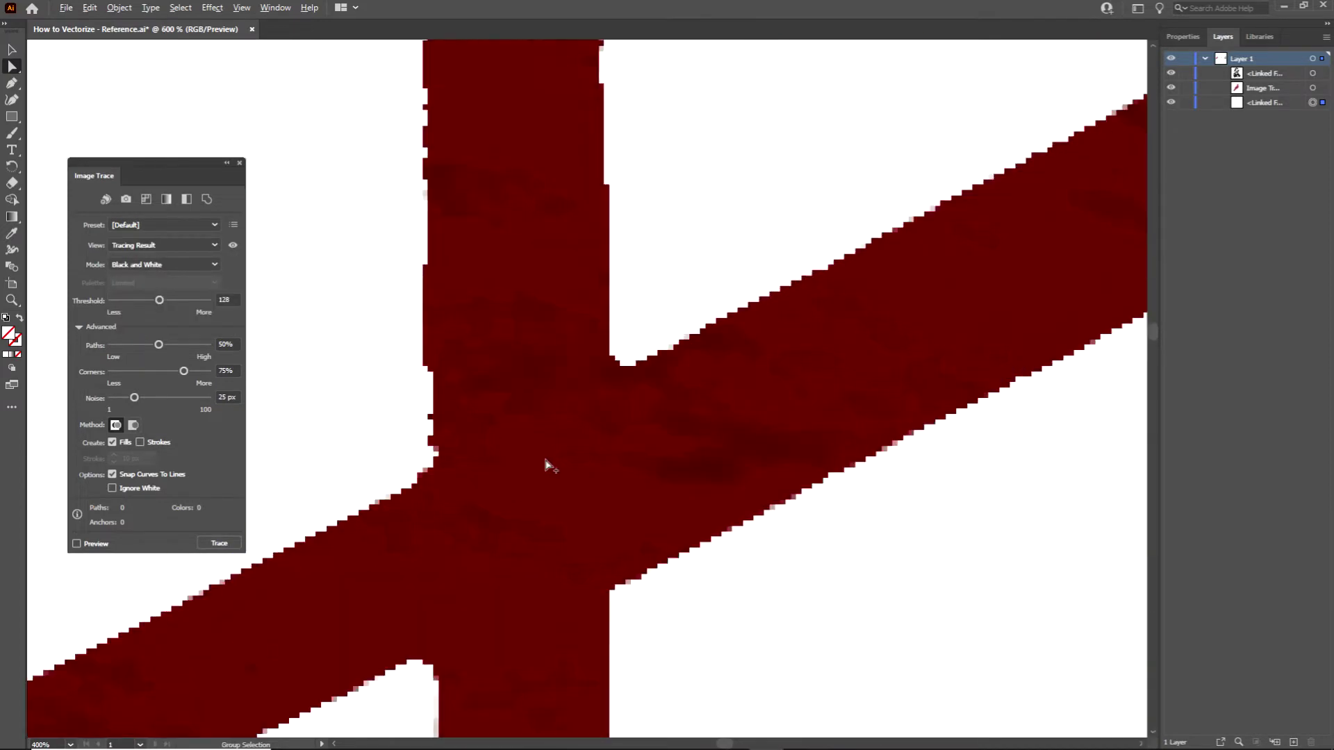
{"action": "scroll", "coordinate": [667, 376], "scroll_direction": "down", "scroll_amount": 4}
{"action": "left_click", "coordinate": [164, 225]}
{"action": "left_click", "coordinate": [149, 305]}
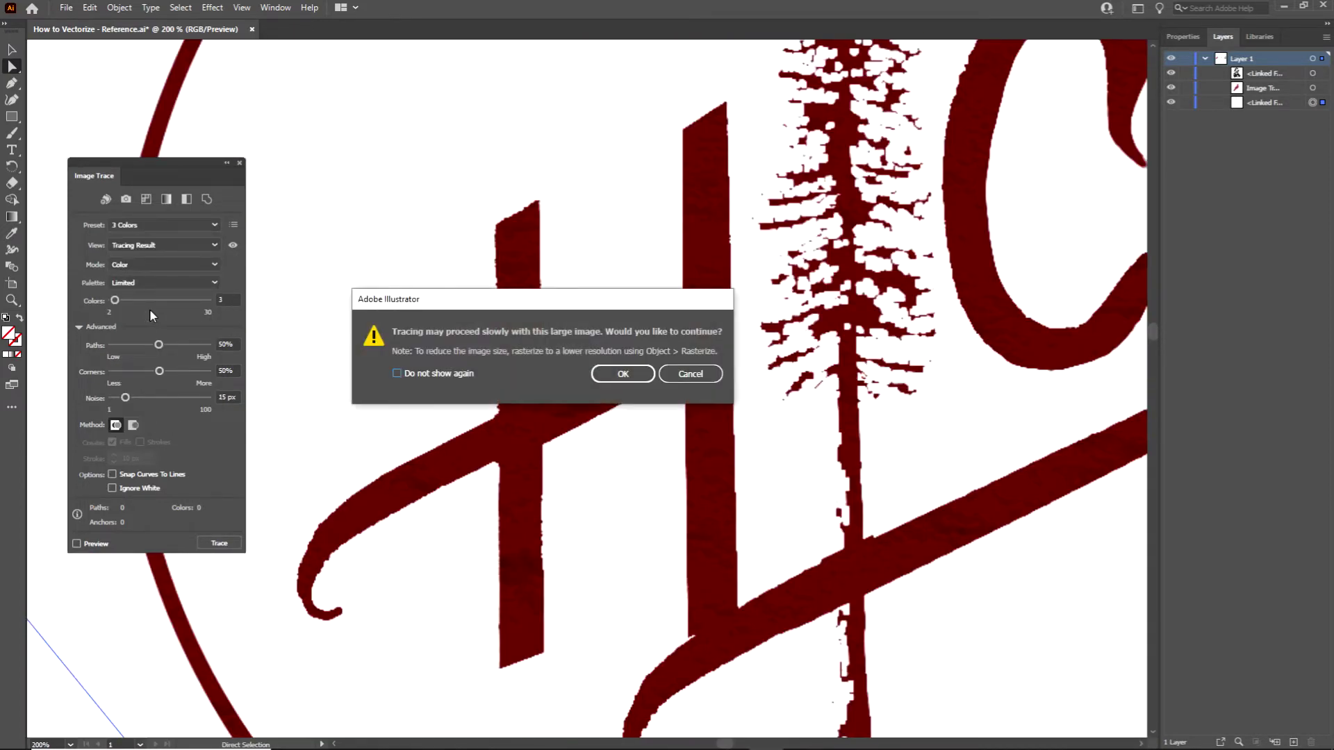
{"action": "left_click", "coordinate": [624, 374]}
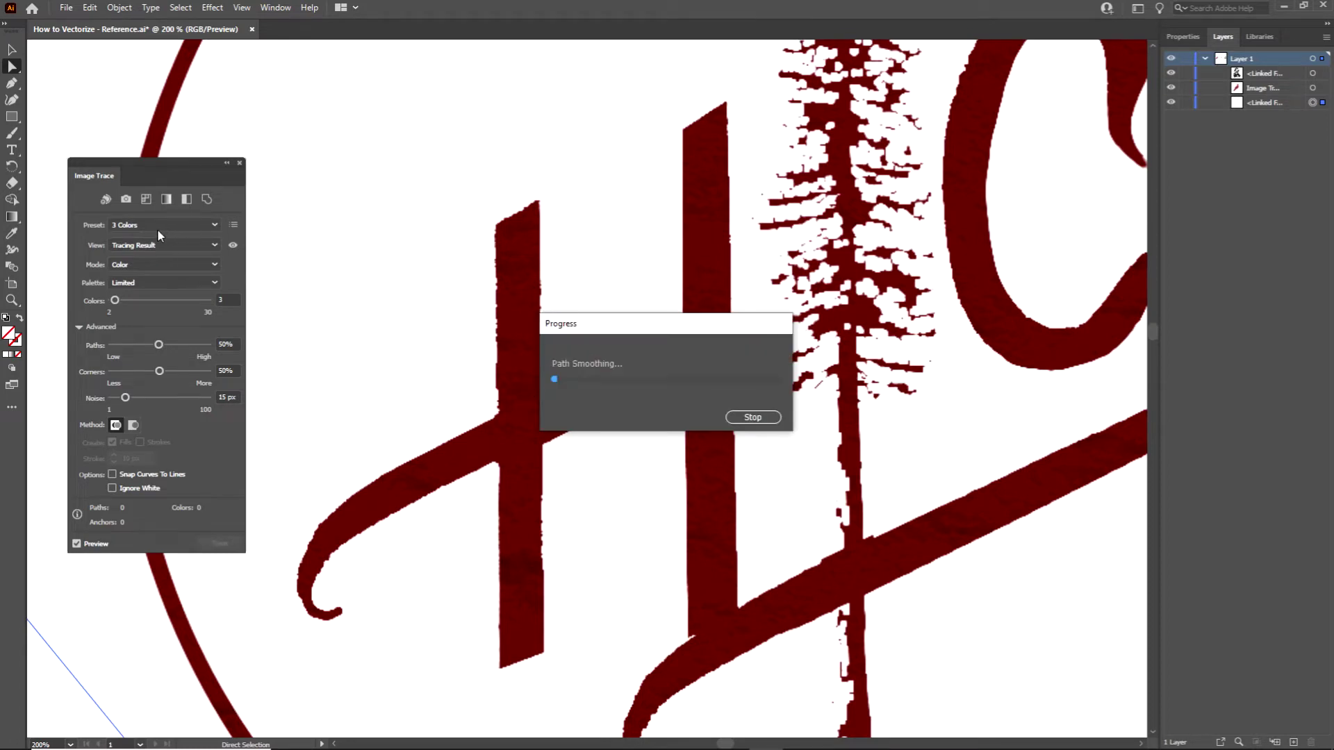
{"action": "scroll", "coordinate": [803, 361], "scroll_direction": "down", "scroll_amount": 3}
{"action": "scroll", "coordinate": [818, 414], "scroll_direction": "down", "scroll_amount": 5}
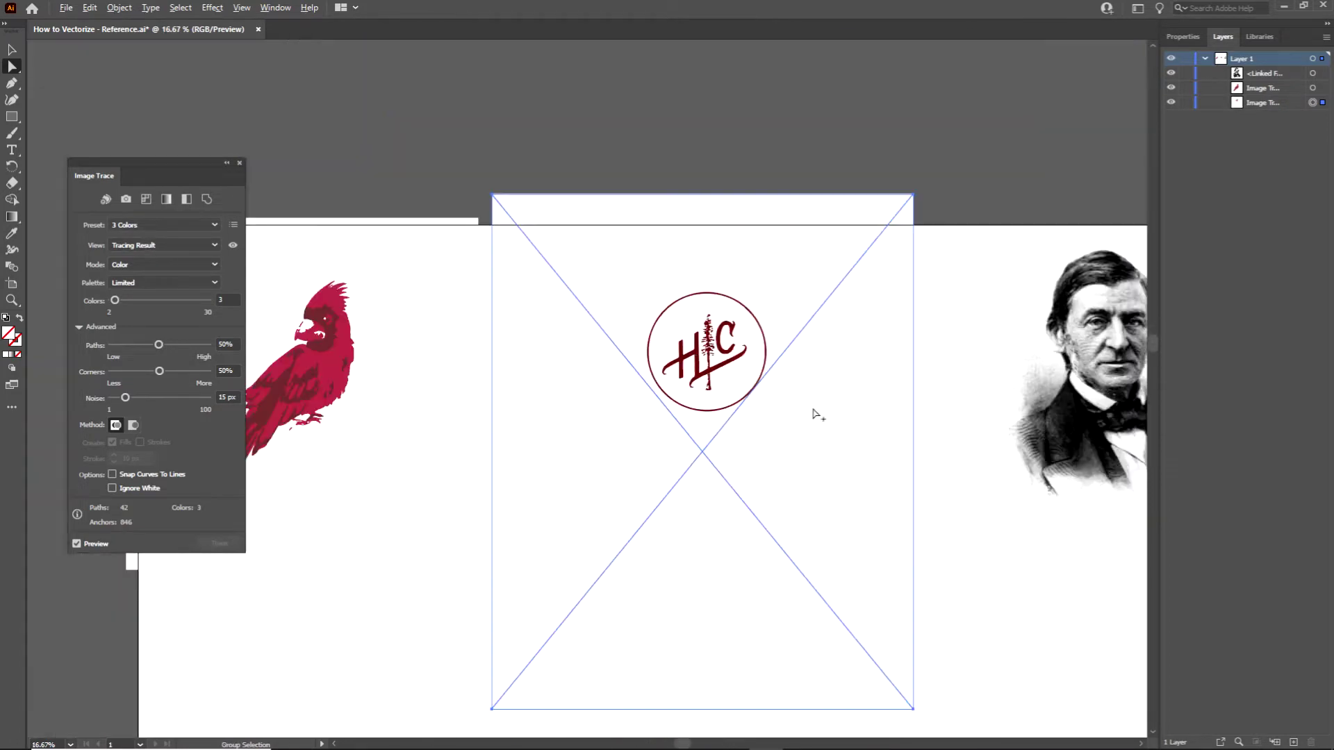
{"action": "scroll", "coordinate": [776, 401], "scroll_direction": "up", "scroll_amount": 5}
{"action": "scroll", "coordinate": [656, 262], "scroll_direction": "up", "scroll_amount": 2}
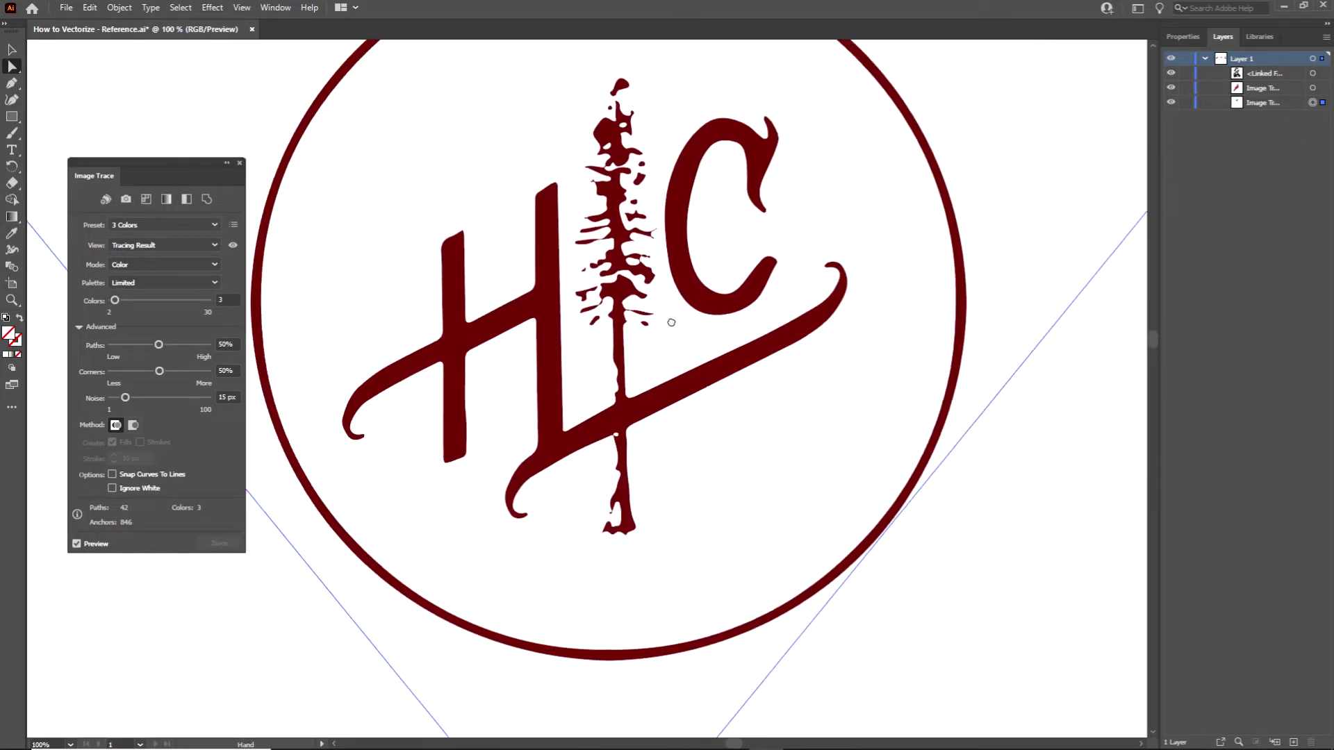
{"action": "scroll", "coordinate": [671, 323], "scroll_direction": "down", "scroll_amount": 1}
{"action": "scroll", "coordinate": [687, 397], "scroll_direction": "down", "scroll_amount": 1}
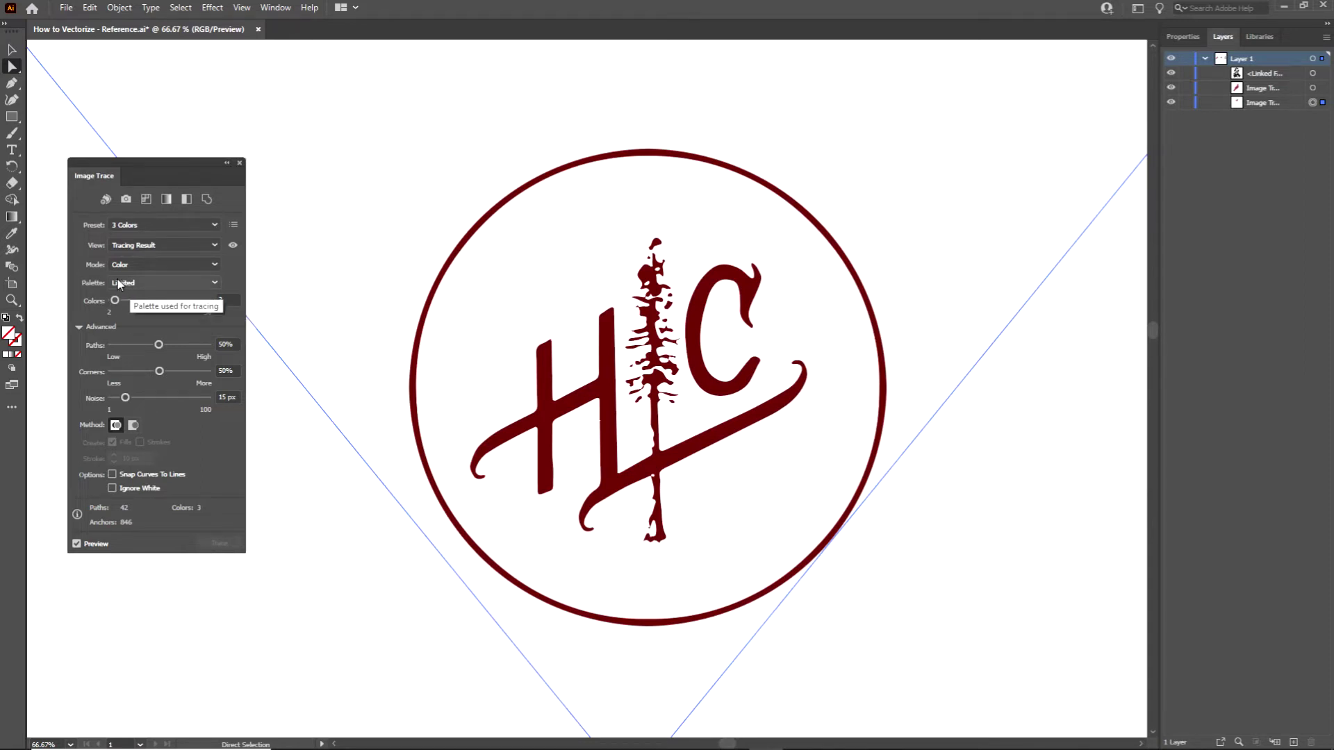
Set the logo trace to Full Tone palette, 60 colours and 1 px noise.
{"action": "left_click", "coordinate": [141, 283]}
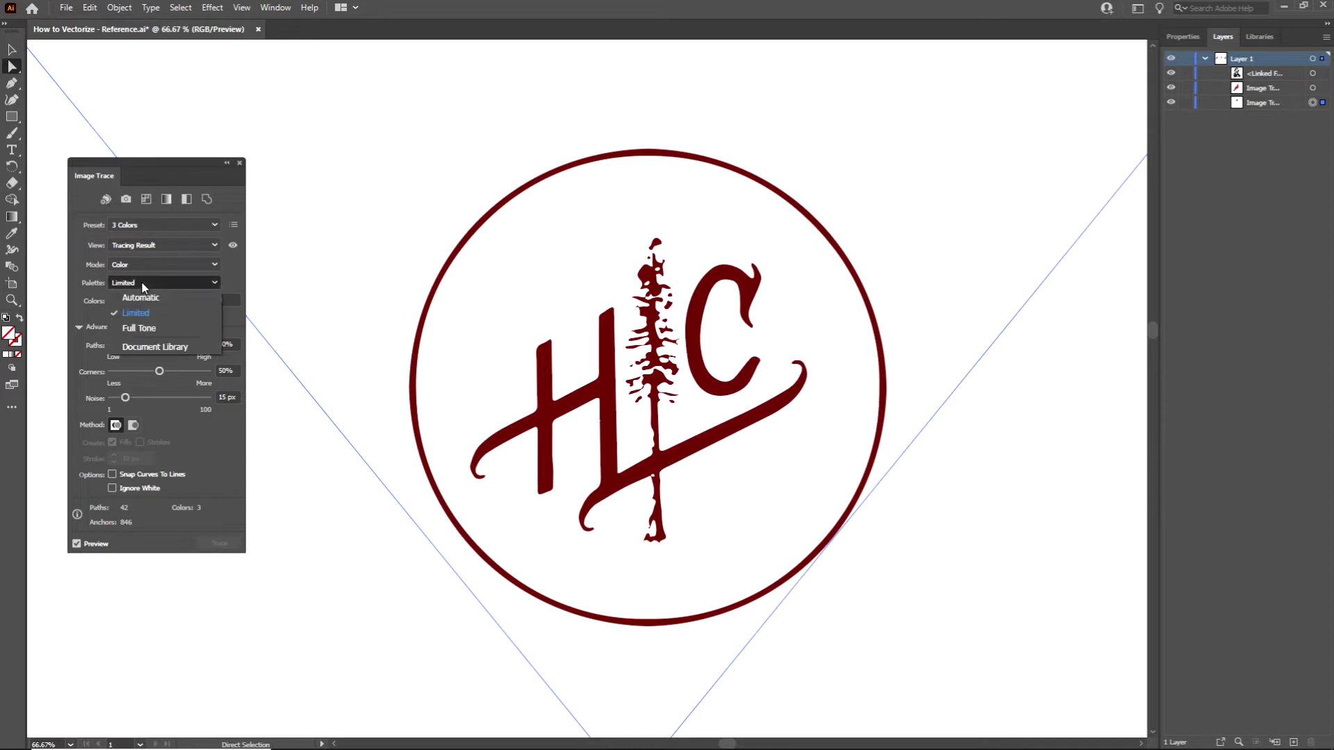
{"action": "left_click", "coordinate": [155, 339]}
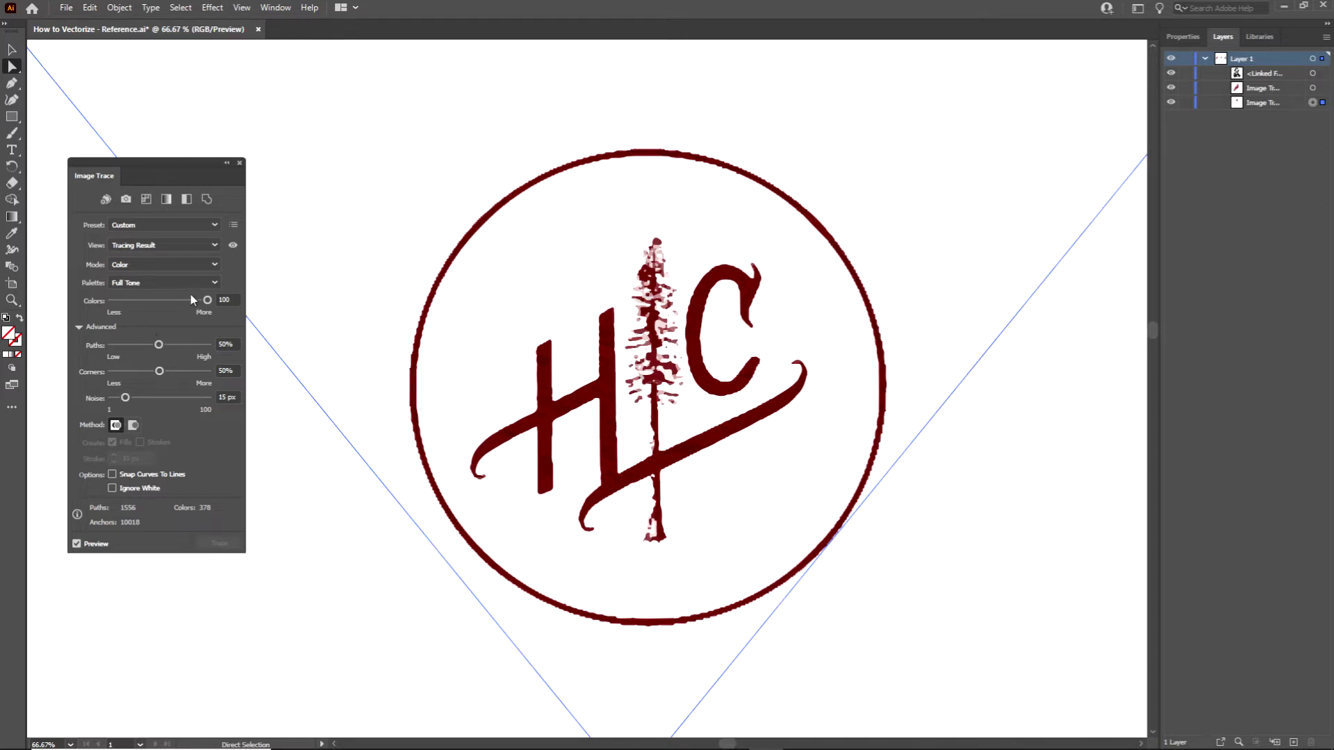
{"action": "left_click", "coordinate": [223, 300]}
{"action": "type", "text": "60"}
{"action": "key", "text": "Tab"}
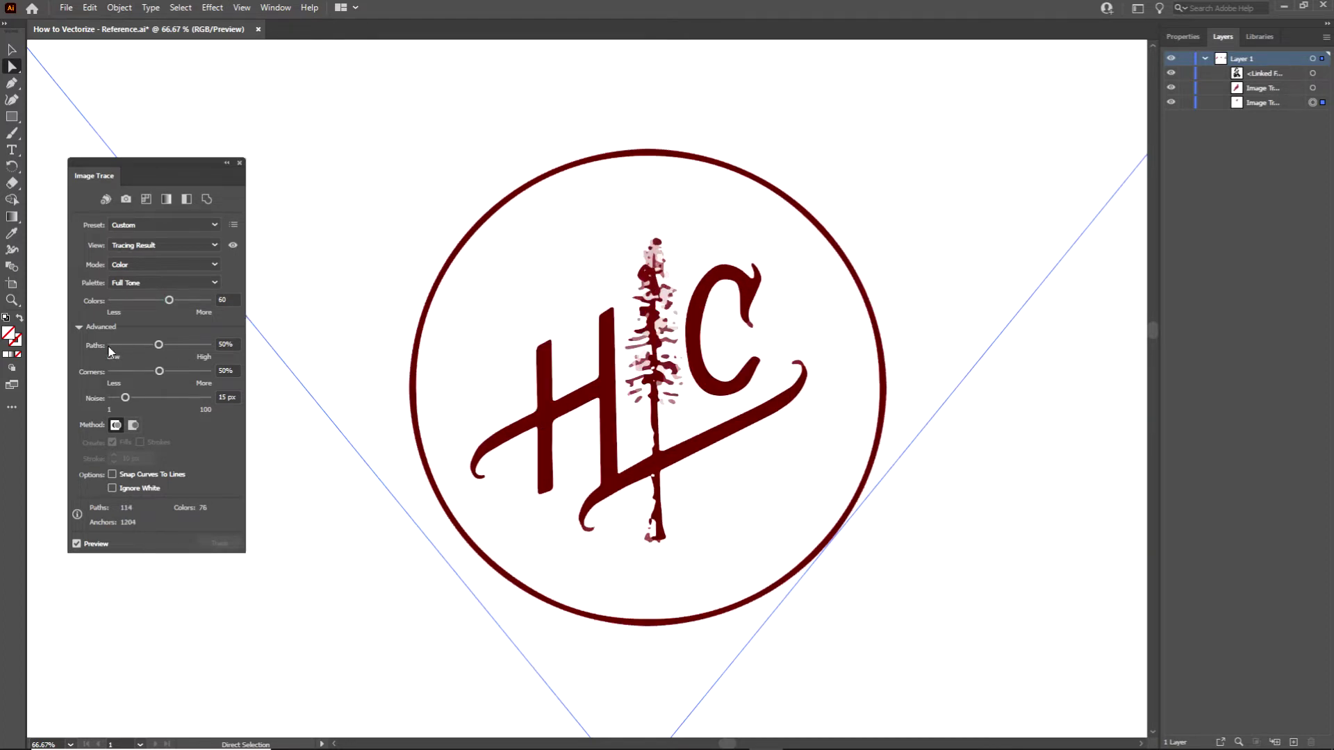
{"action": "double_click", "coordinate": [225, 397]}
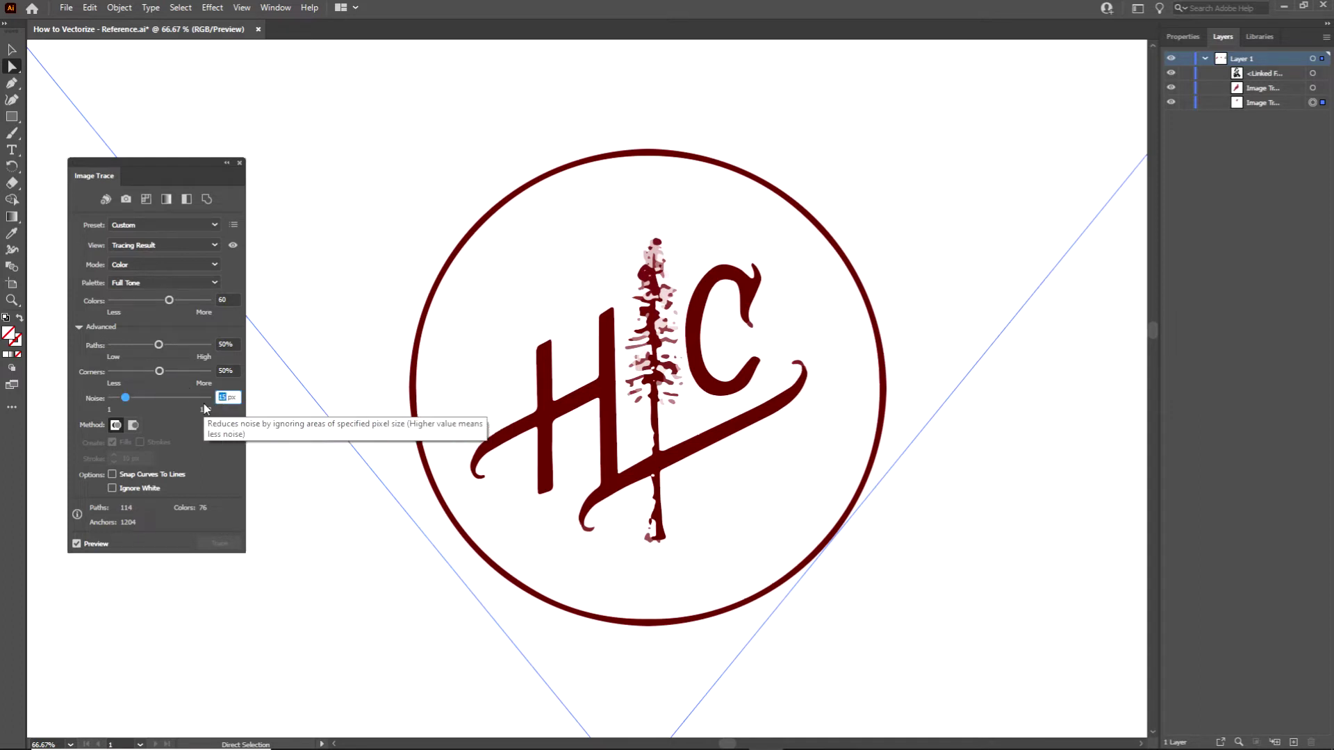
{"action": "type", "text": "1"}
{"action": "key", "text": "Return"}
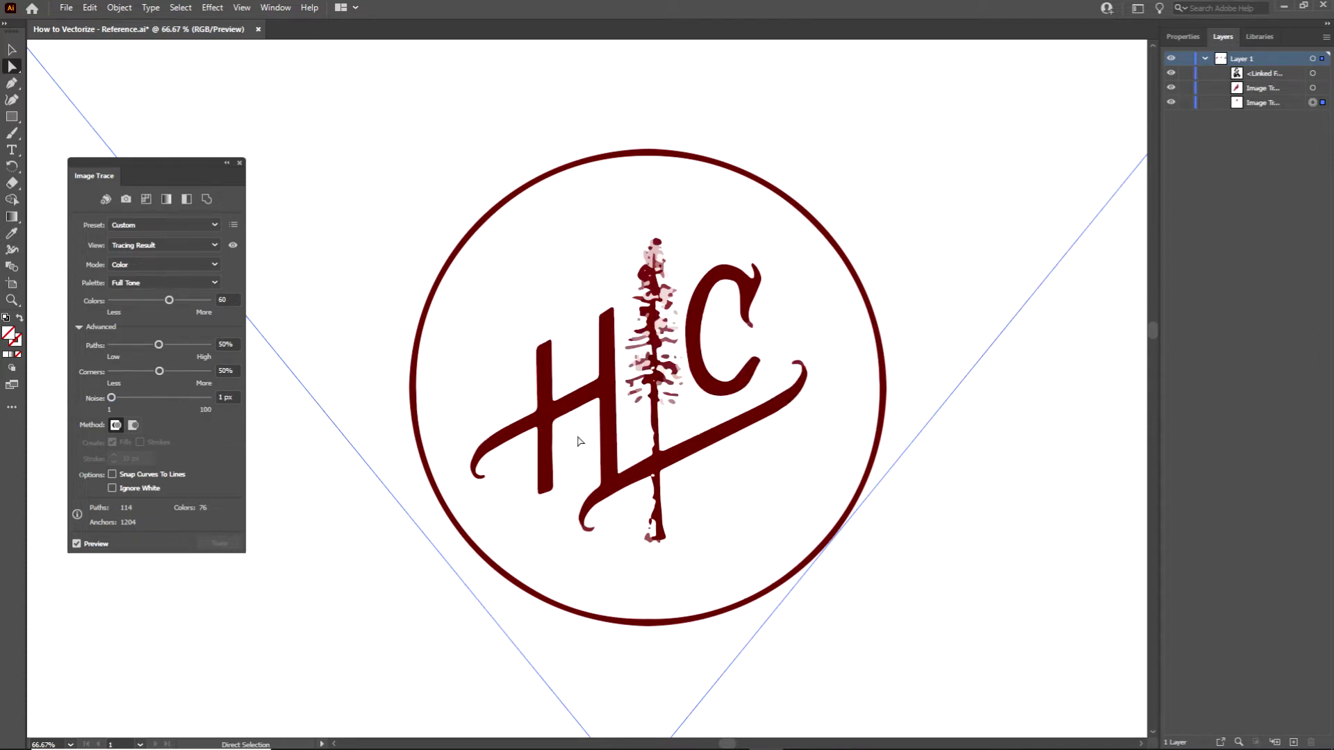
{"action": "scroll", "coordinate": [580, 442], "scroll_direction": "down", "scroll_amount": 1}
{"action": "scroll", "coordinate": [581, 442], "scroll_direction": "down", "scroll_amount": 1}
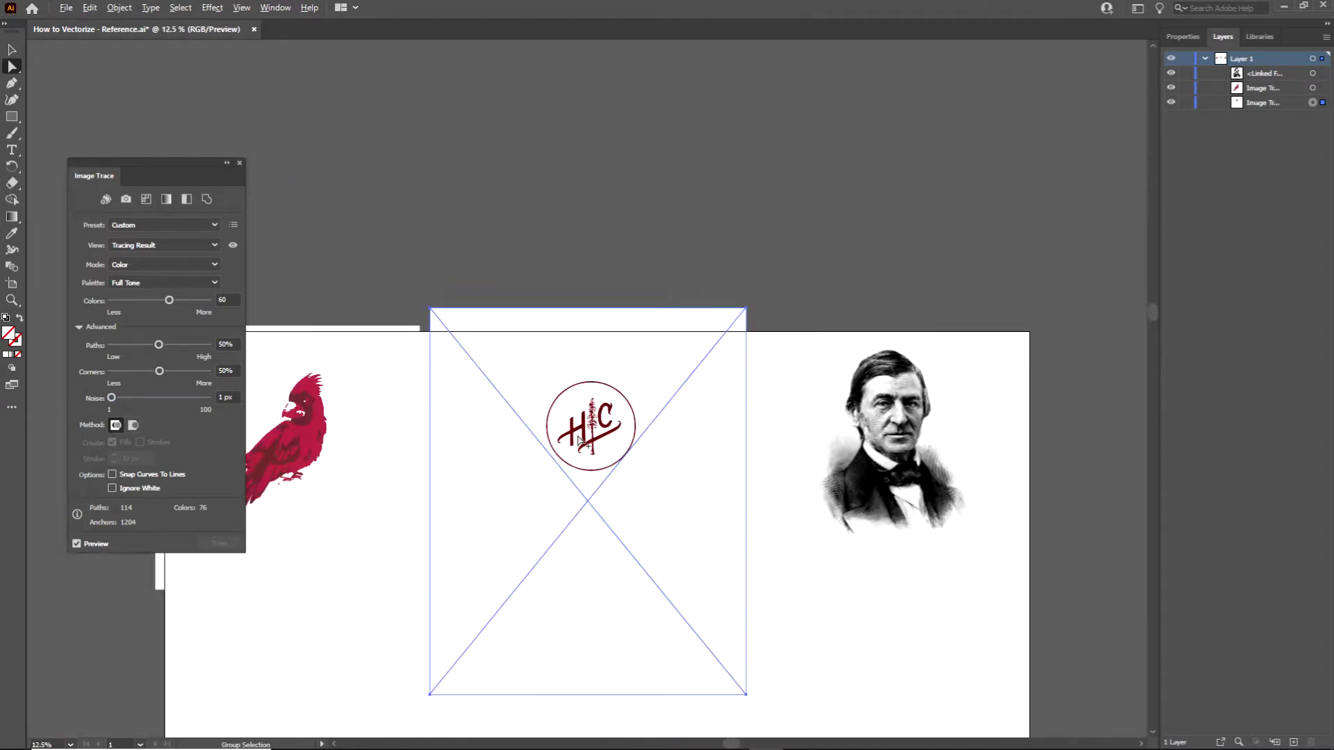
{"action": "scroll", "coordinate": [626, 396], "scroll_direction": "up", "scroll_amount": 1}
{"action": "scroll", "coordinate": [442, 312], "scroll_direction": "left", "scroll_amount": 3}
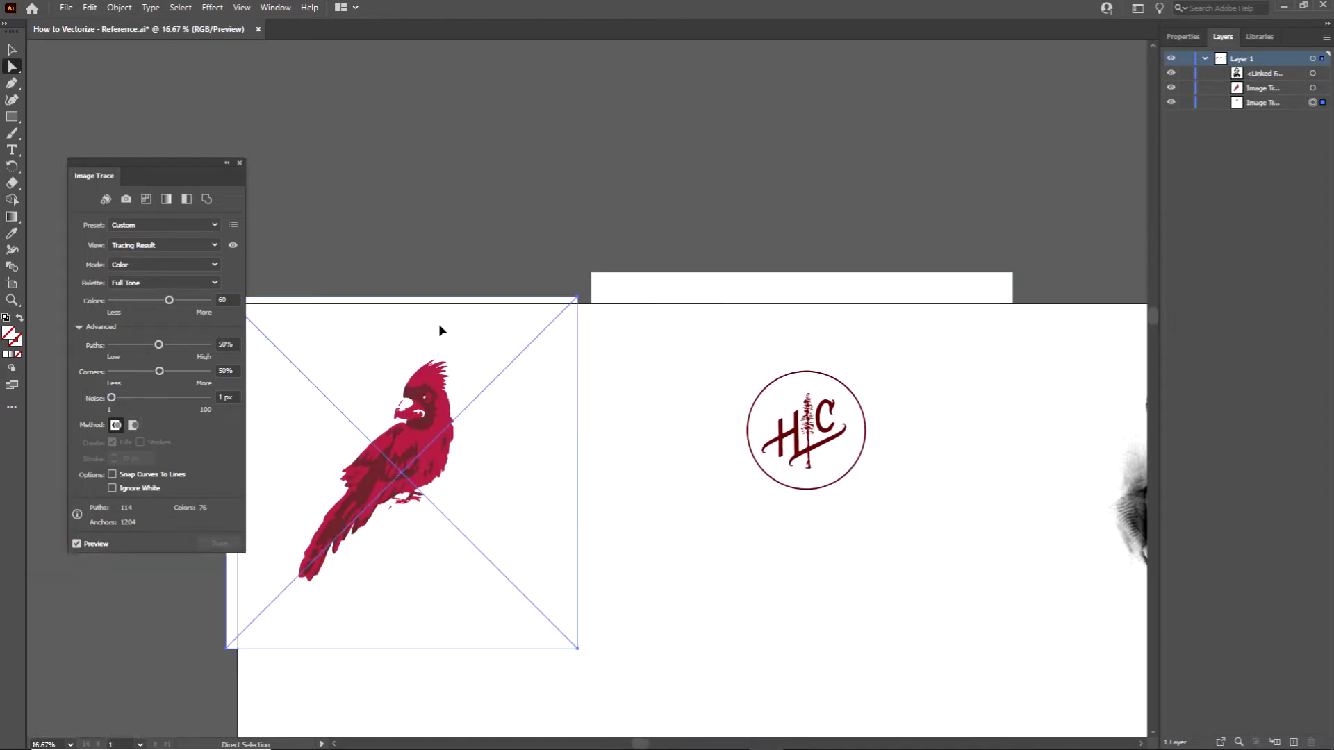
Select the cardinal and HLC logo traces and turn on Ignore White.
{"action": "left_click", "coordinate": [439, 324]}
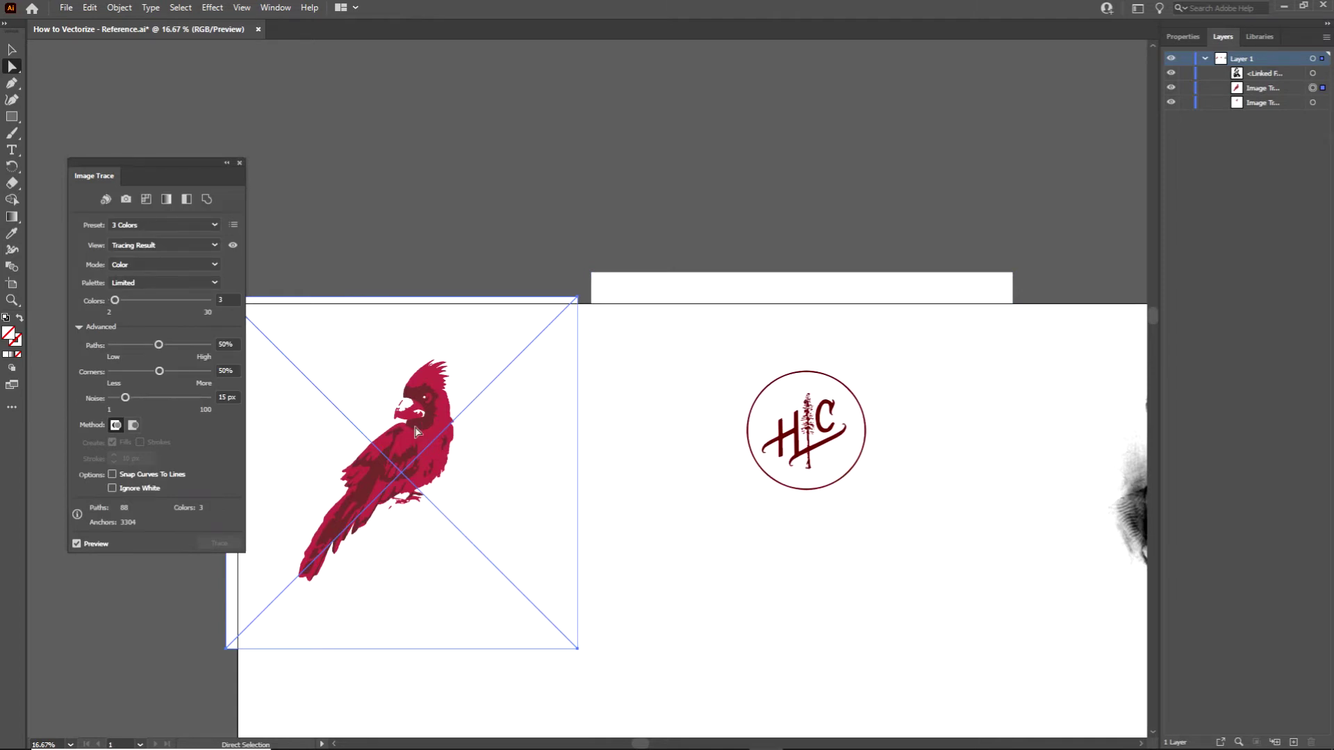
{"action": "left_click", "coordinate": [749, 416], "text": "shift"}
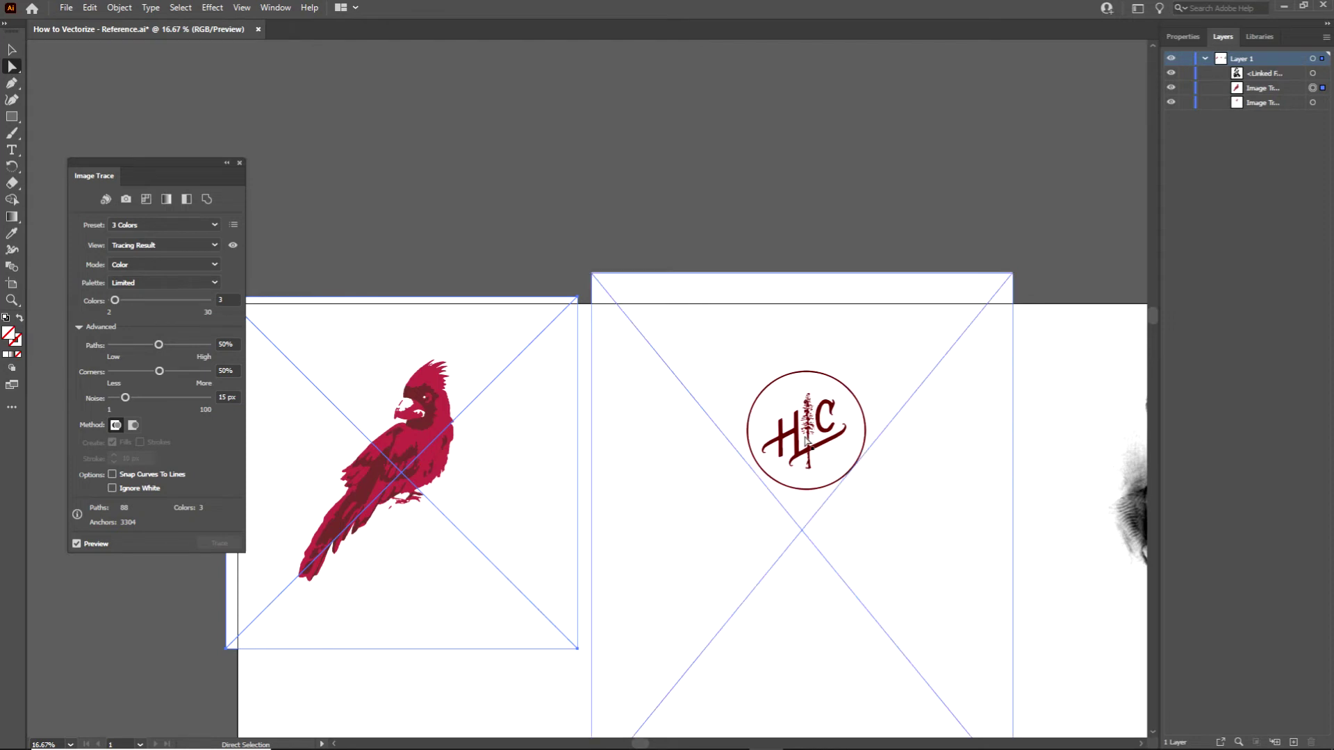
{"action": "scroll", "coordinate": [828, 412], "scroll_direction": "right", "scroll_amount": 2}
{"action": "left_click", "coordinate": [114, 489]}
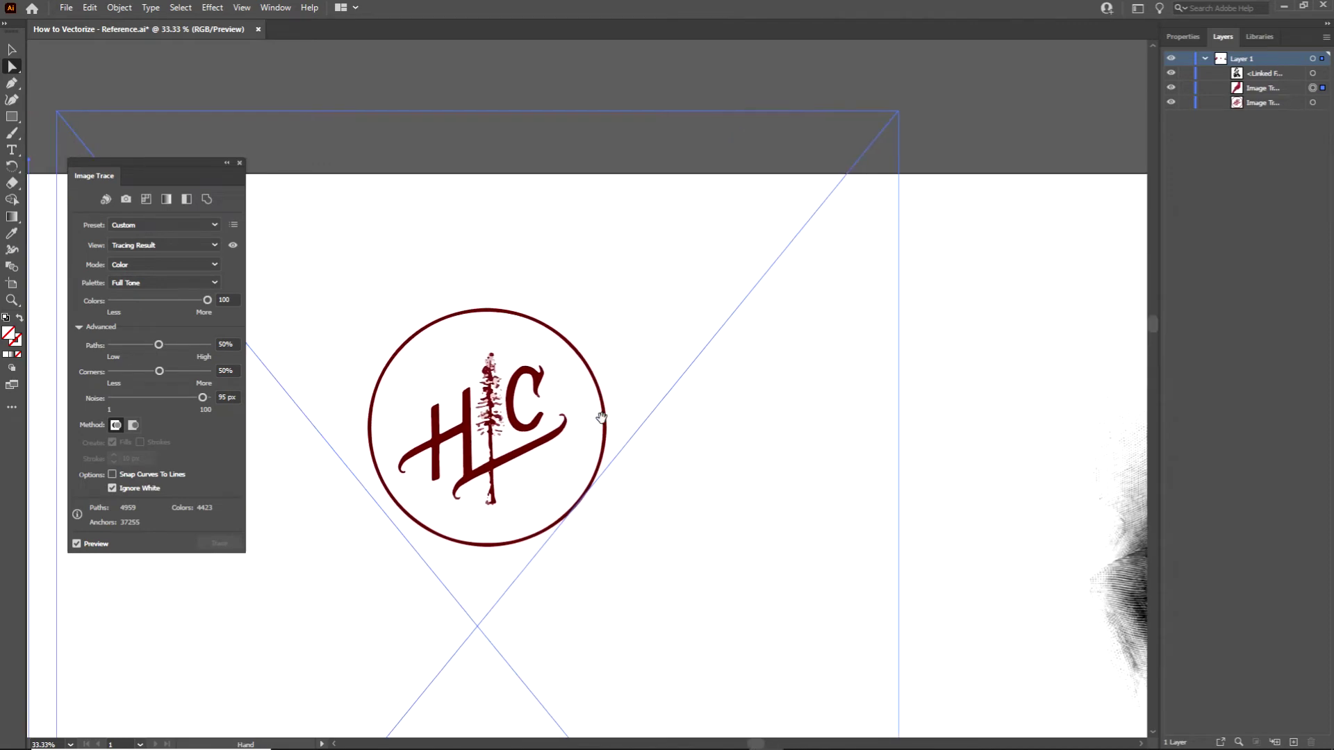
{"action": "key", "text": "space"}
Retrace the engraved portrait with the High Fidelity Photo preset.
{"action": "left_click_drag", "start_coordinate": [687, 365], "coordinate": [355, 343]}
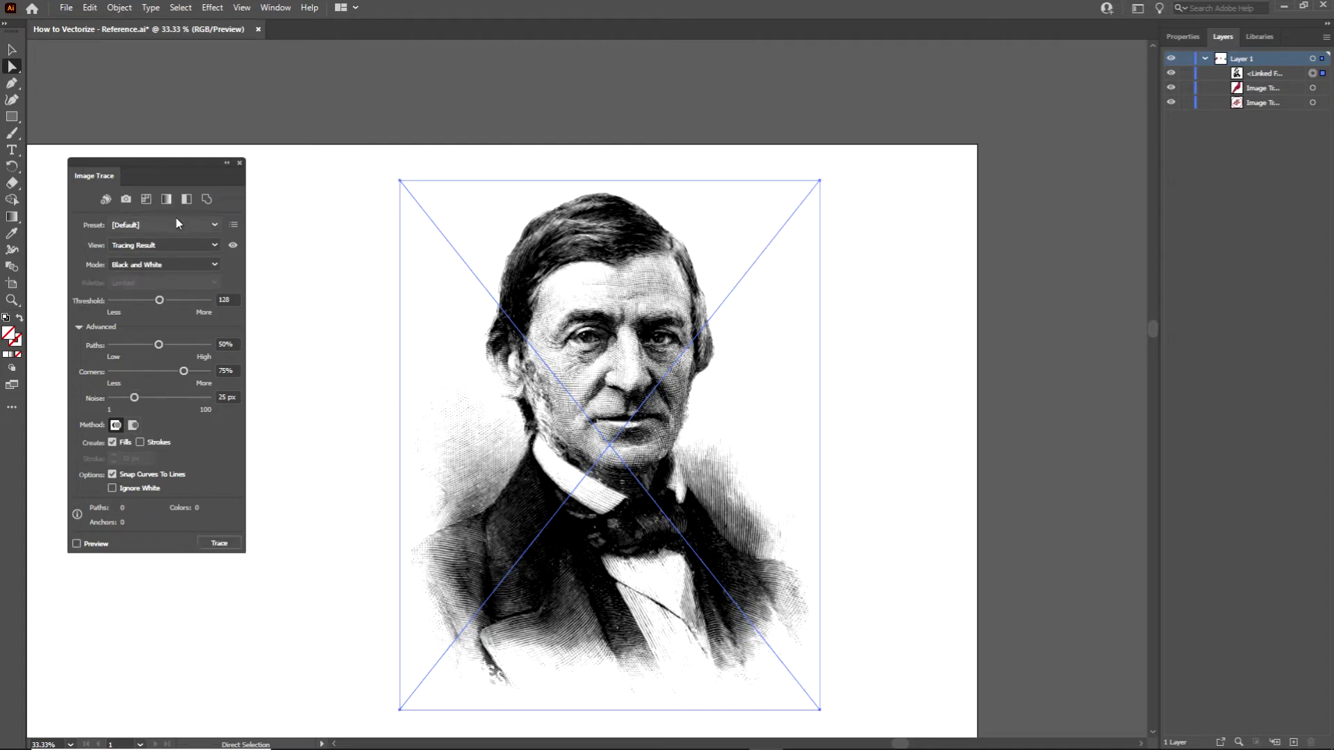
{"action": "left_click", "coordinate": [177, 223]}
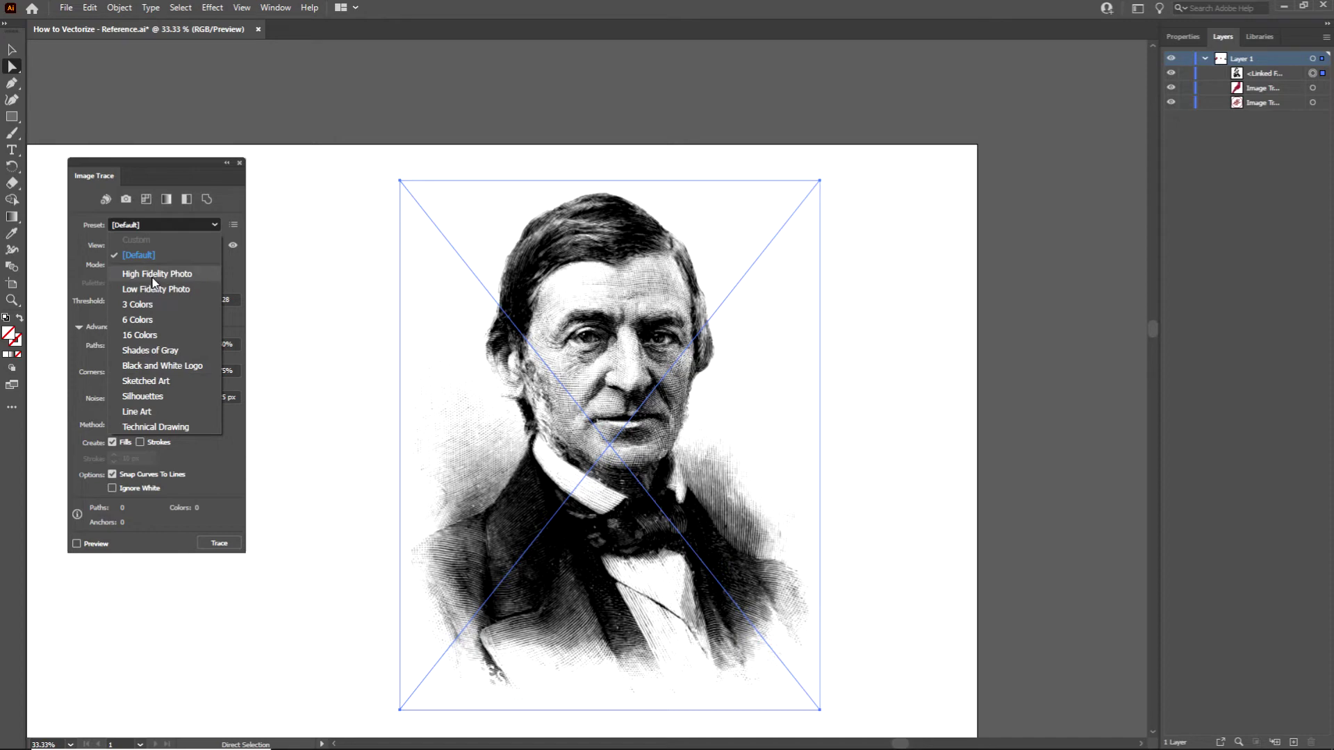
{"action": "left_click", "coordinate": [147, 275]}
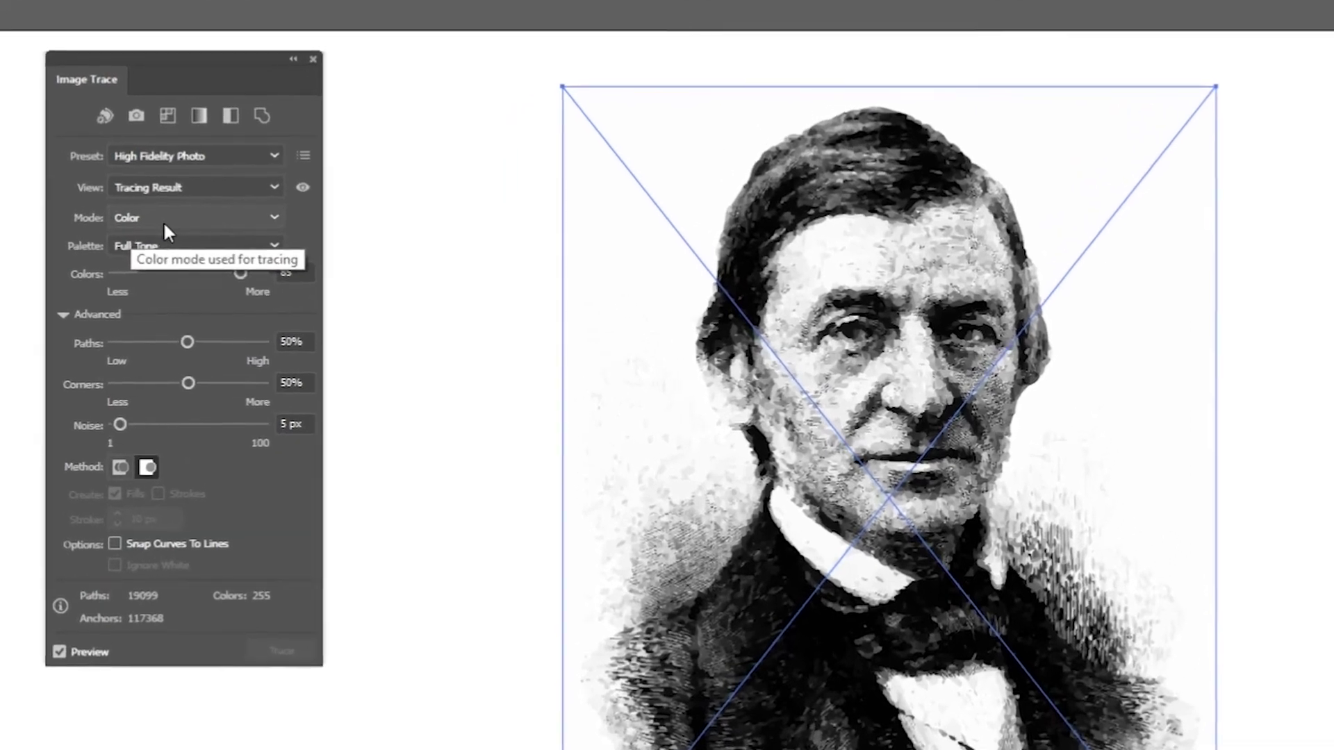
Try Black and White mode, return the portrait trace to Color, and set Colors to 100.
{"action": "left_click", "coordinate": [167, 213]}
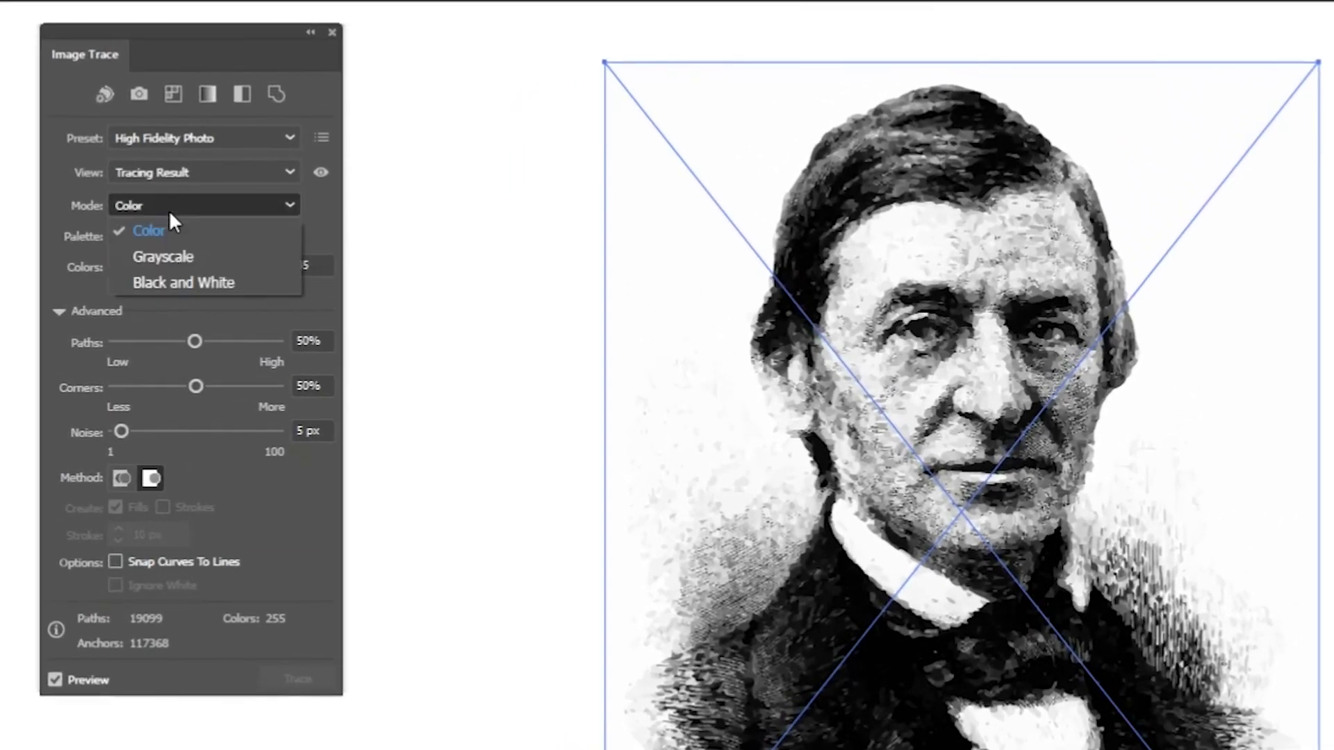
{"action": "left_click", "coordinate": [162, 281]}
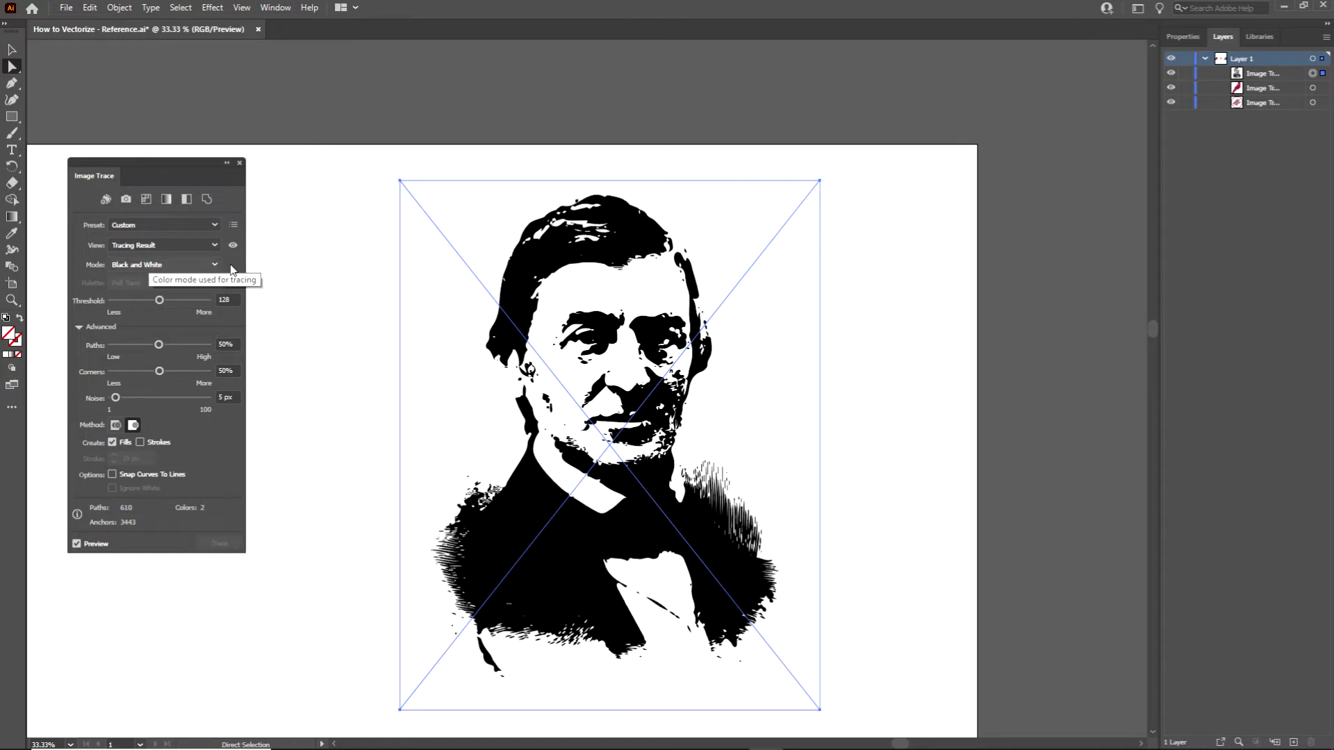
{"action": "left_click", "coordinate": [181, 267]}
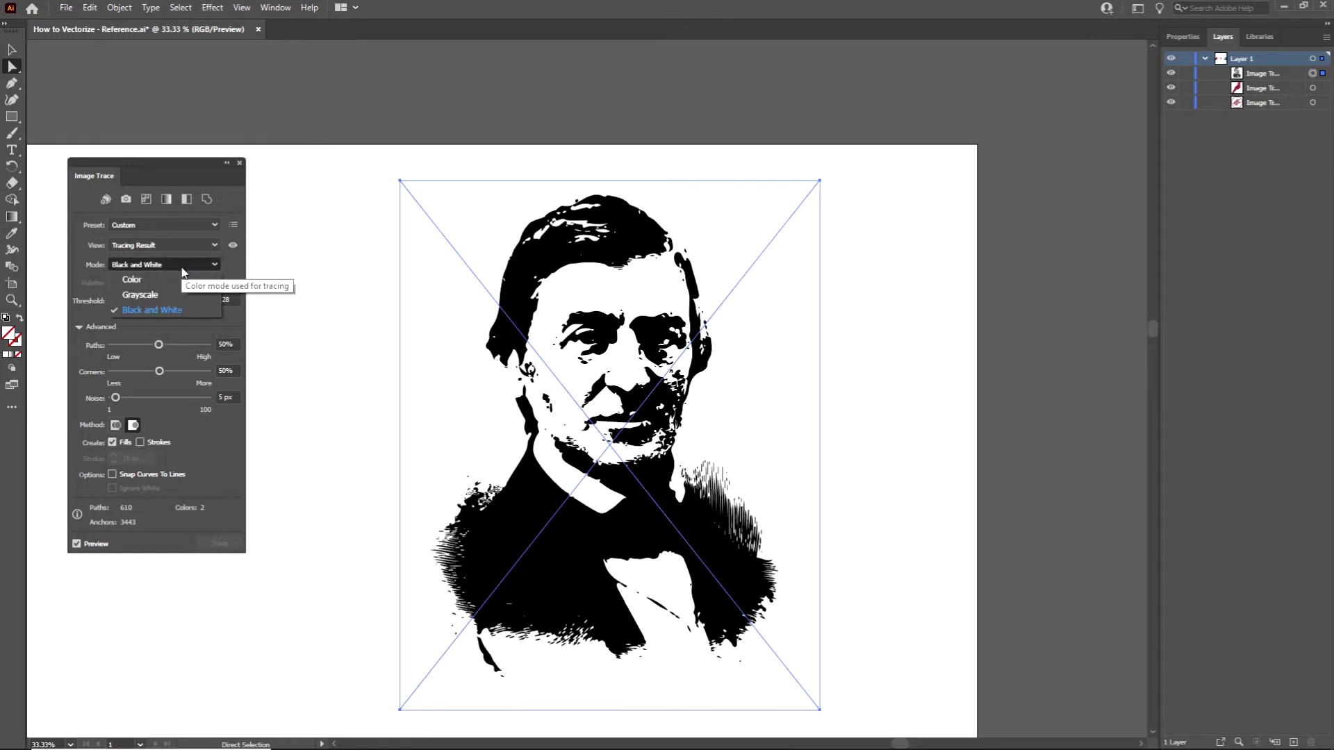
{"action": "left_click", "coordinate": [176, 285]}
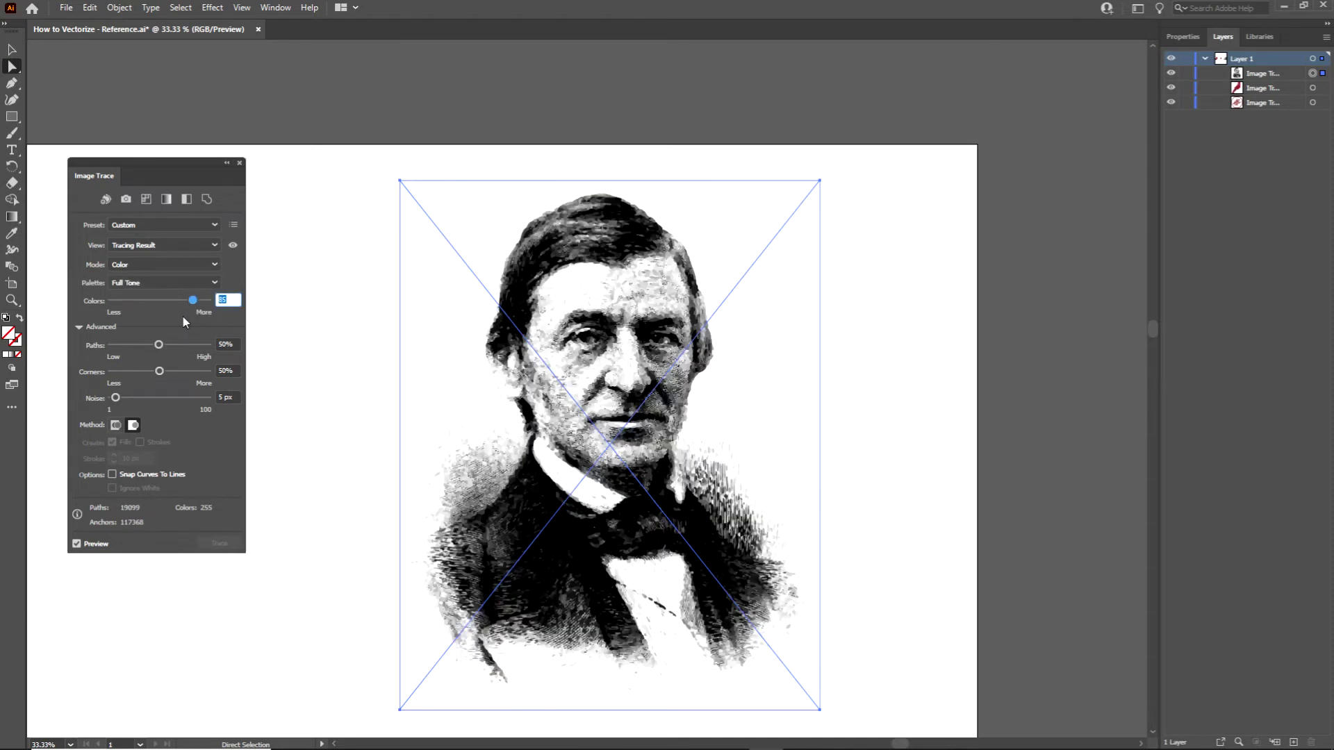
{"action": "type", "text": "100"}
{"action": "key", "text": "Return"}
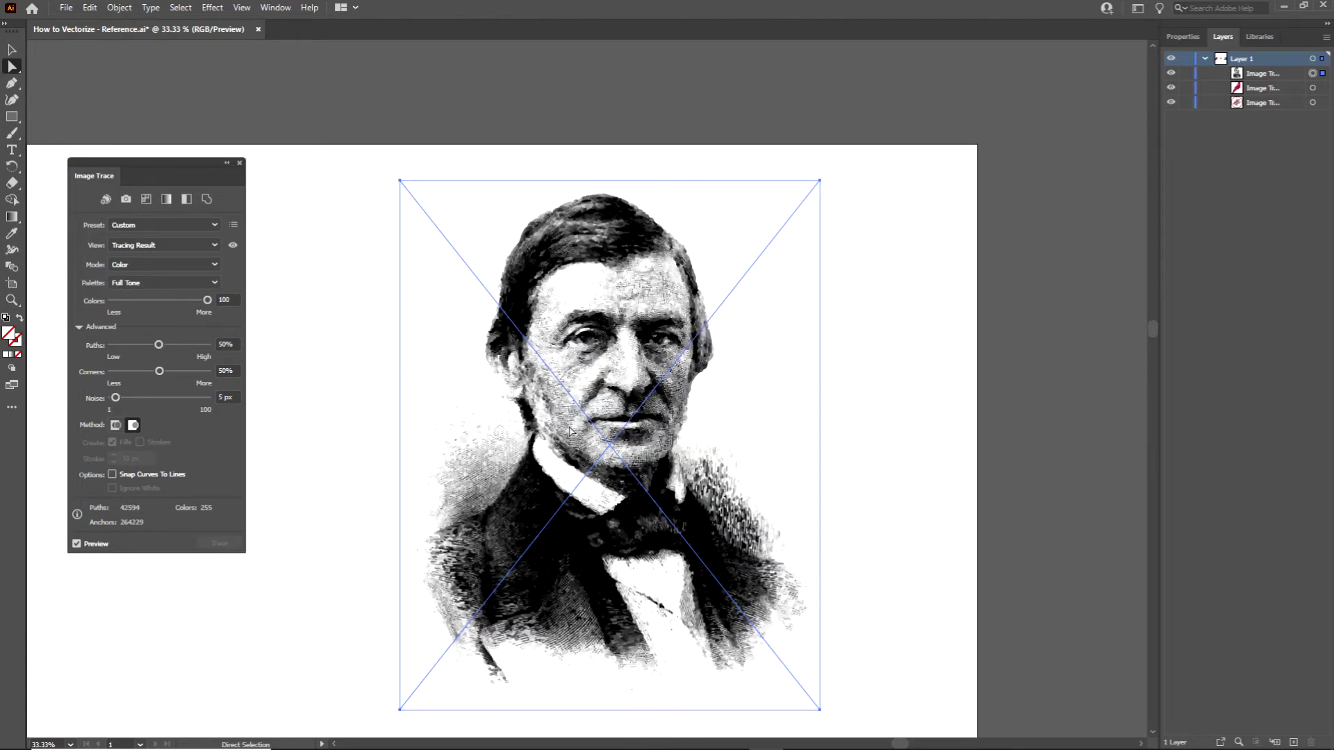
{"action": "scroll", "coordinate": [589, 393], "scroll_direction": "up", "scroll_amount": 1}
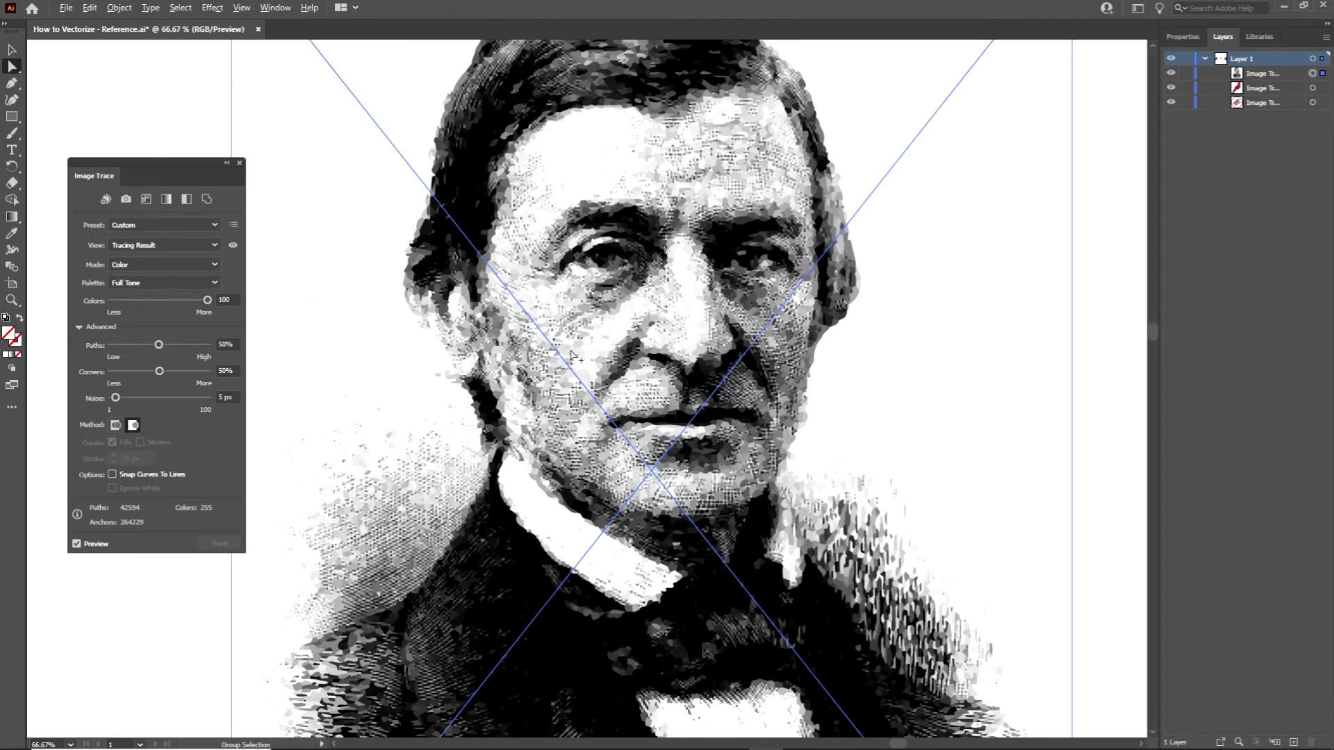
{"action": "scroll", "coordinate": [570, 354], "scroll_direction": "down", "scroll_amount": 1}
{"action": "scroll", "coordinate": [714, 313], "scroll_direction": "down", "scroll_amount": 1}
{"action": "scroll", "coordinate": [592, 348], "scroll_direction": "up", "scroll_amount": 1}
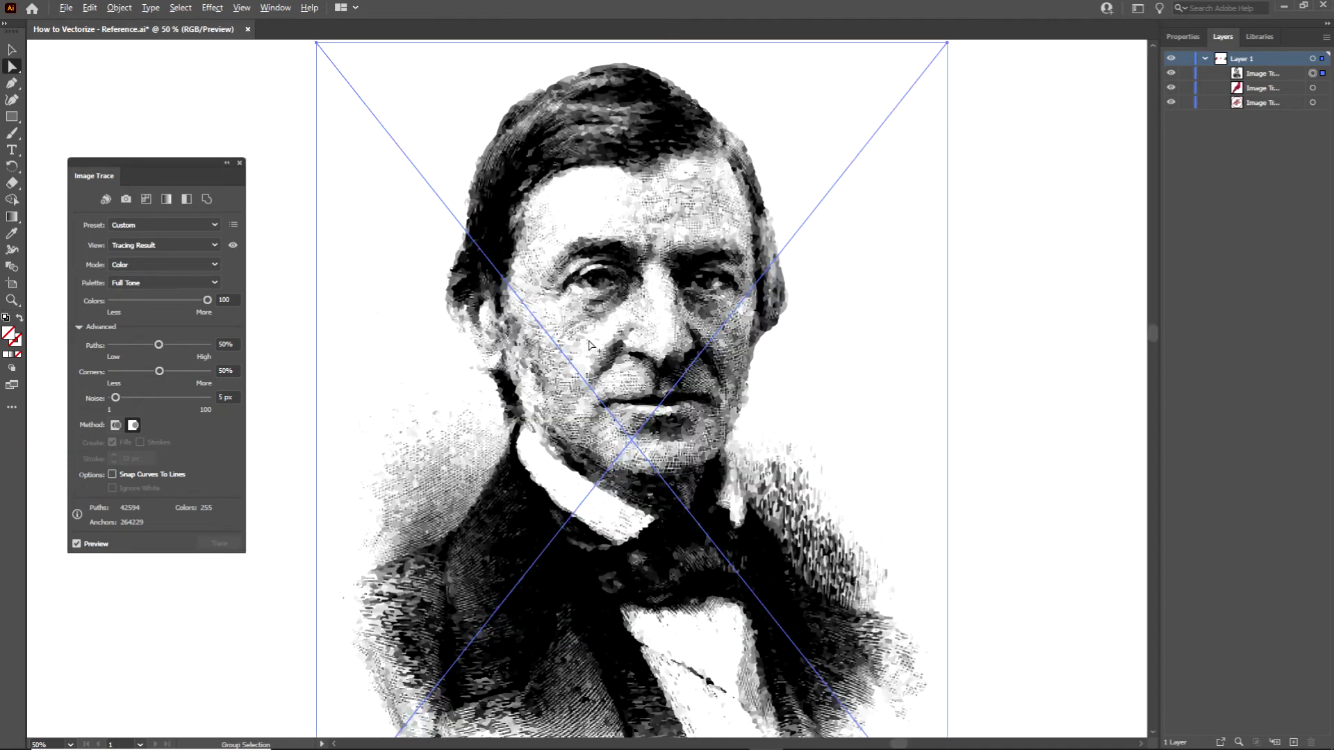
Set the portrait trace's Paths to 100% and Corners to 0%.
{"action": "left_click", "coordinate": [226, 346]}
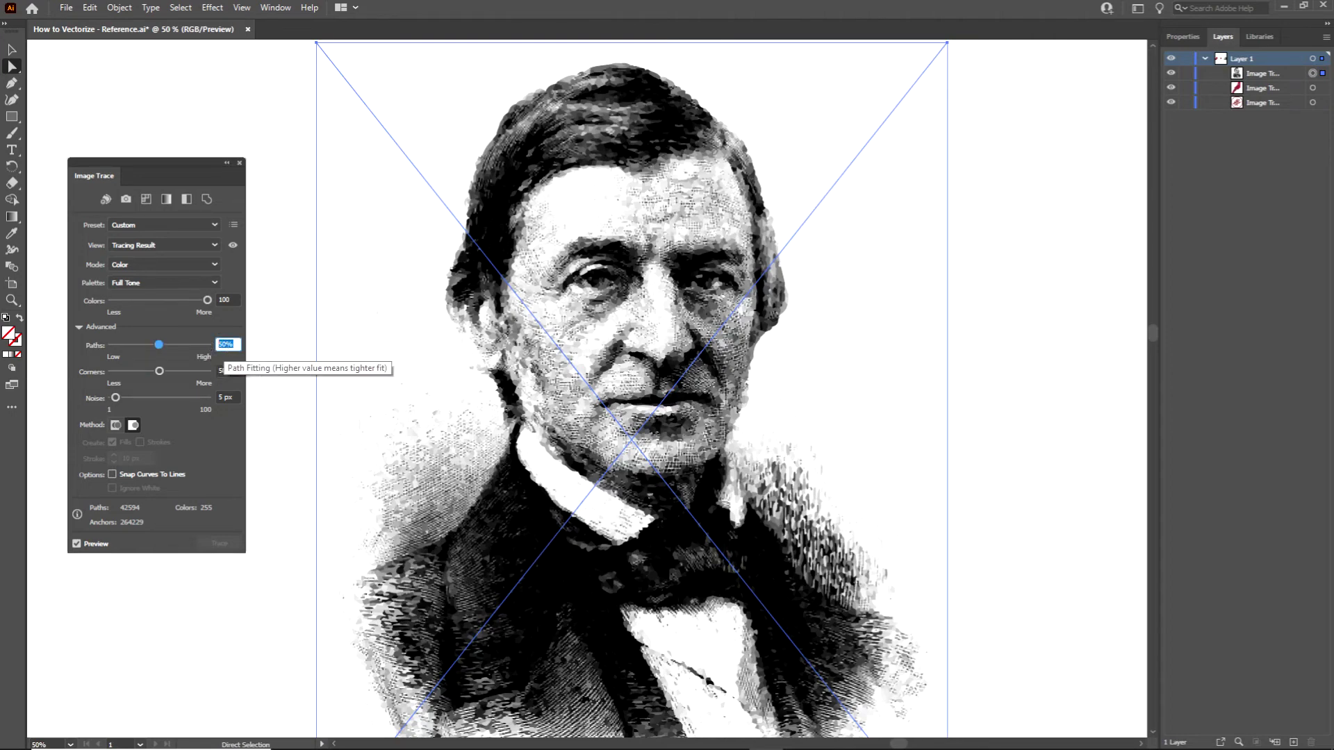
{"action": "type", "text": "100"}
{"action": "key", "text": "Return"}
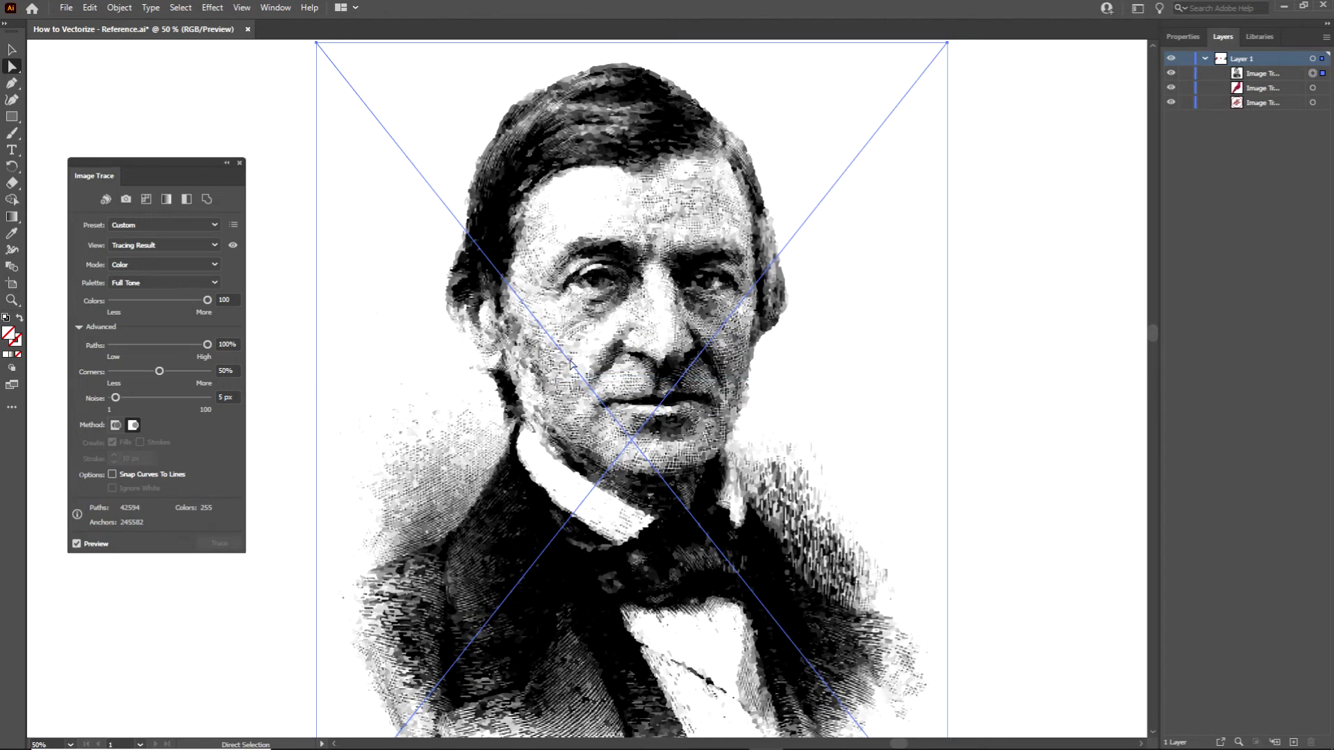
{"action": "double_click", "coordinate": [231, 368]}
{"action": "mouse_move", "coordinate": [196, 410]}
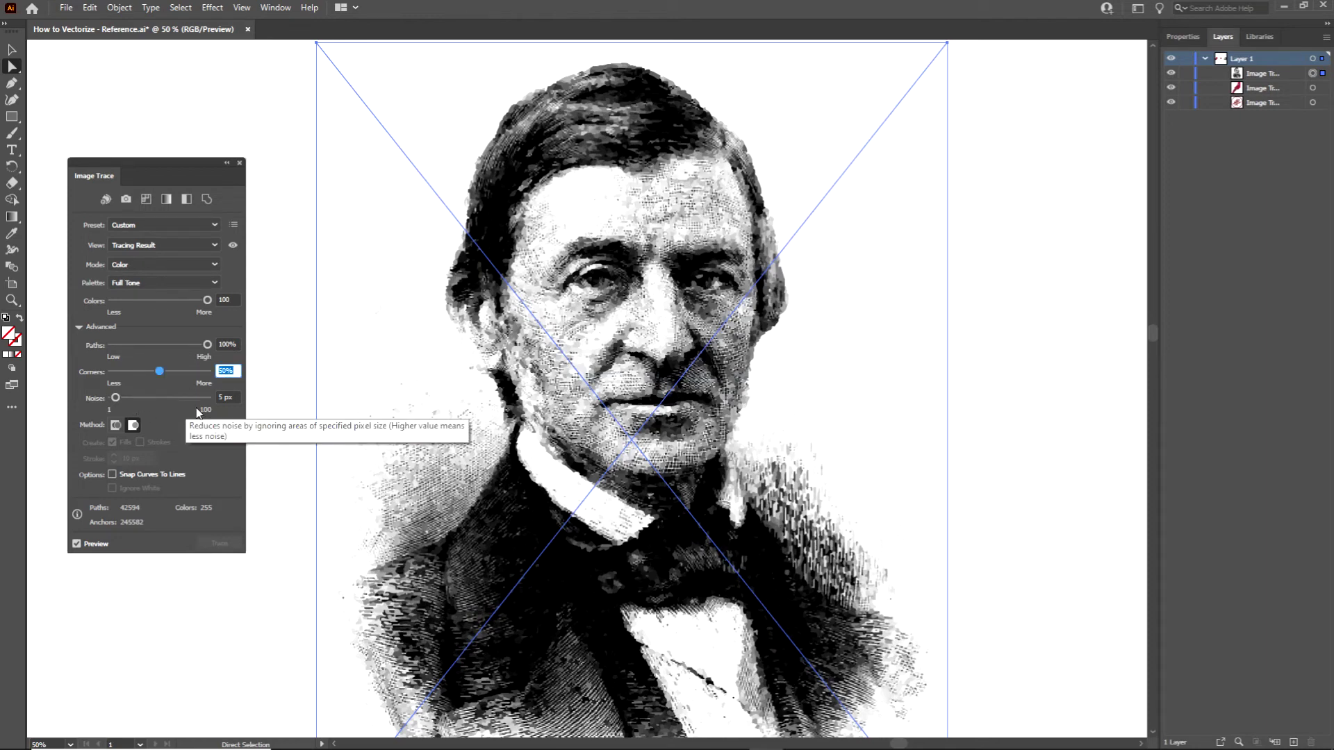
{"action": "type", "text": "0"}
{"action": "key", "text": "Return"}
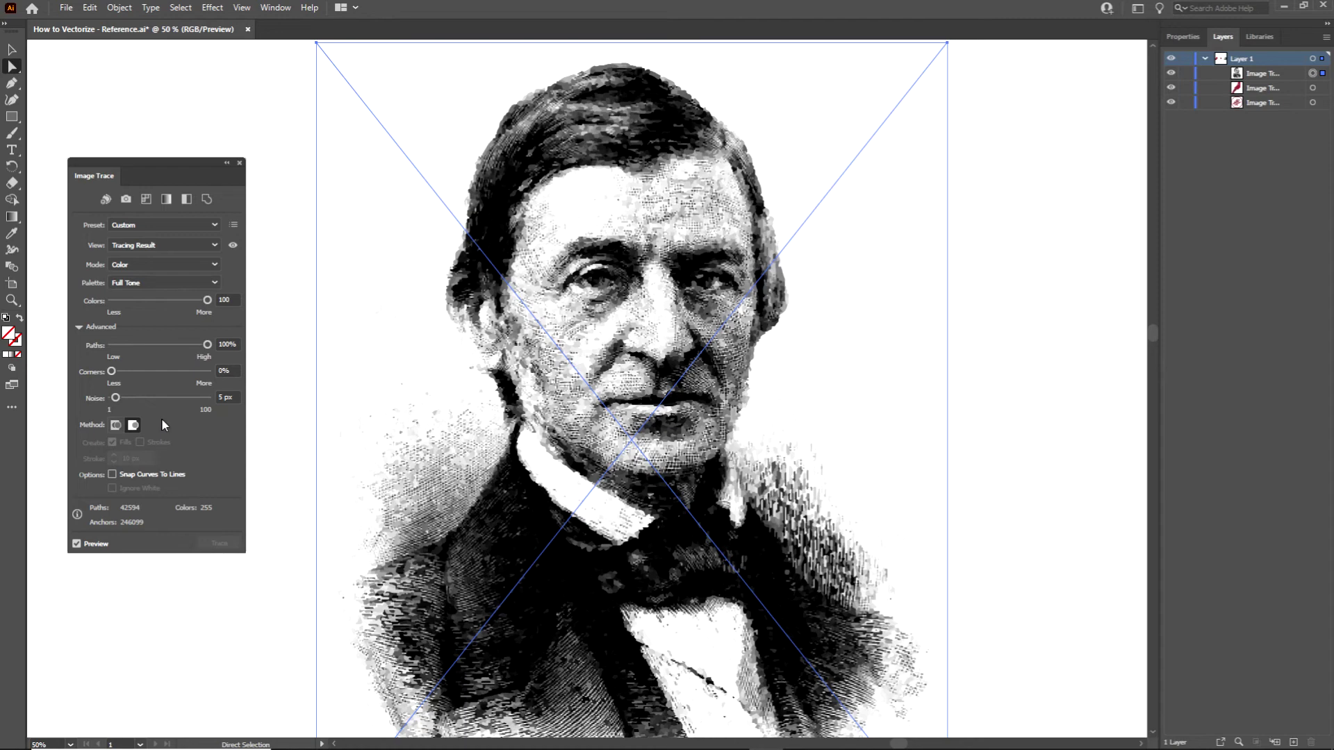
Lower Noise to 1 px, inspect the portrait, and dock the Image Trace panel on the right.
{"action": "key", "text": "Tab"}
{"action": "type", "text": "1"}
{"action": "key", "text": "Return"}
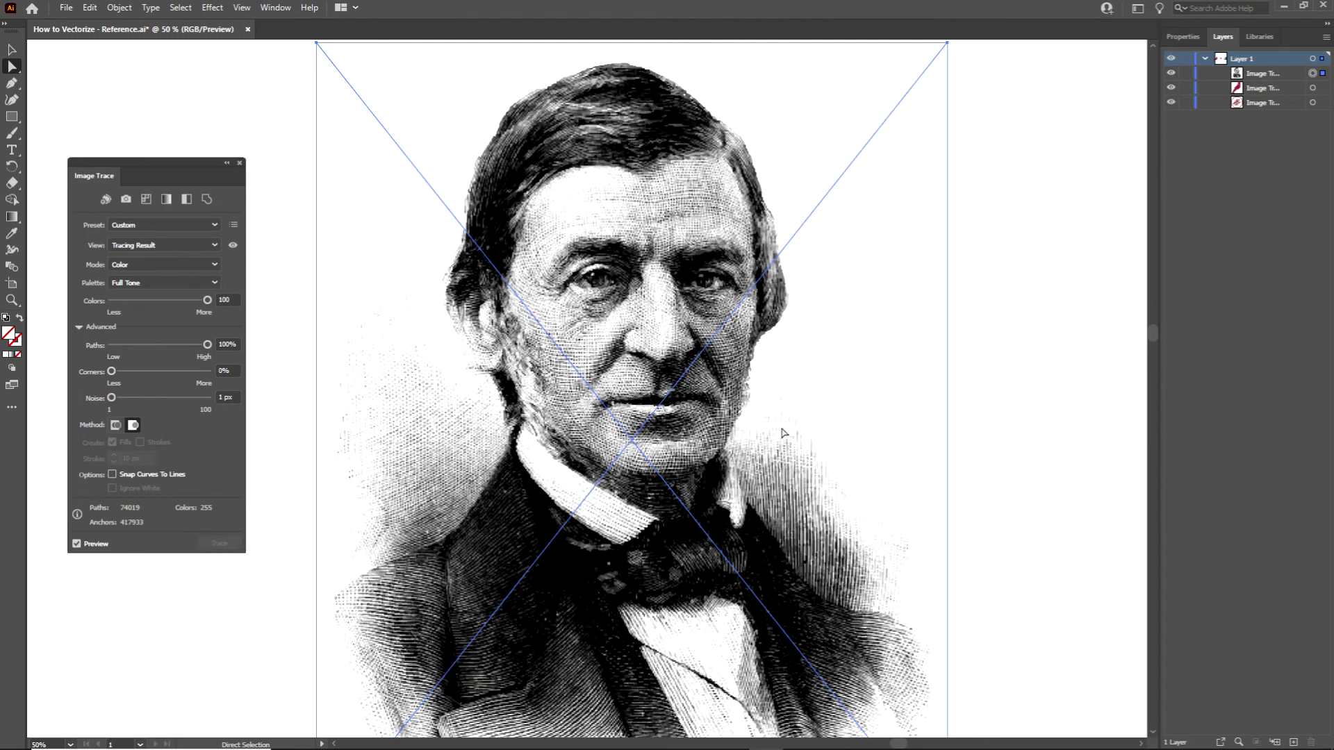
{"action": "scroll", "coordinate": [858, 425], "scroll_direction": "down", "scroll_amount": 2}
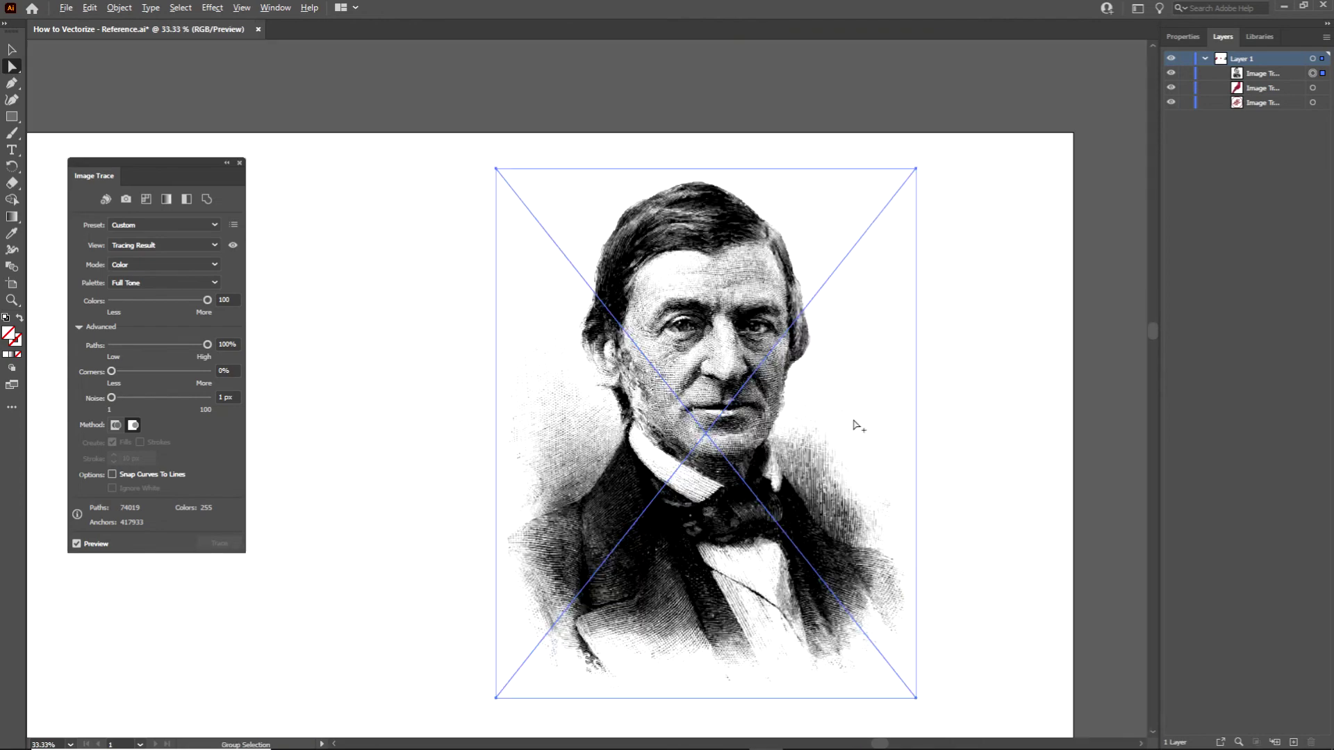
{"action": "left_click", "coordinate": [850, 533]}
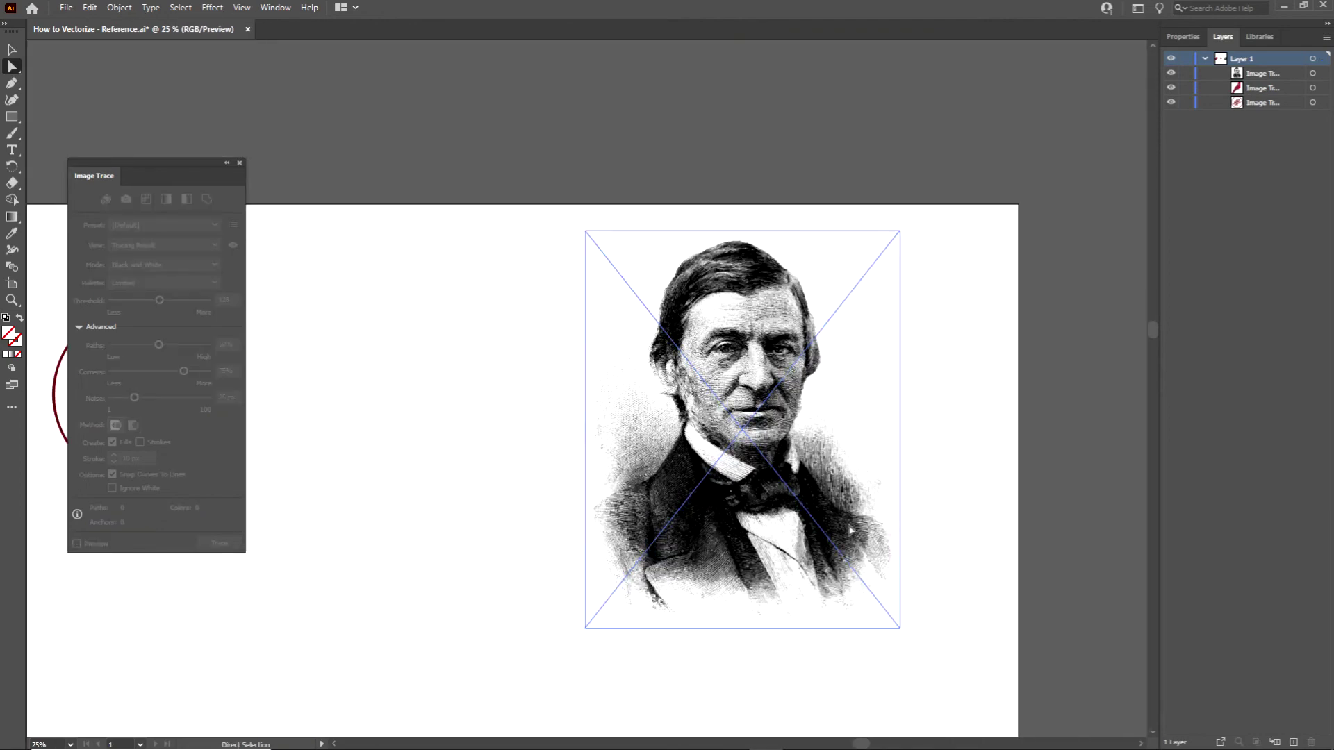
{"action": "scroll", "coordinate": [851, 532], "scroll_direction": "down", "scroll_amount": 2}
{"action": "scroll", "coordinate": [653, 501], "scroll_direction": "up", "scroll_amount": 1}
{"action": "scroll", "coordinate": [729, 469], "scroll_direction": "up", "scroll_amount": 1}
{"action": "left_click", "coordinate": [678, 313]}
{"action": "left_click_drag", "start_coordinate": [792, 312], "coordinate": [744, 429]}
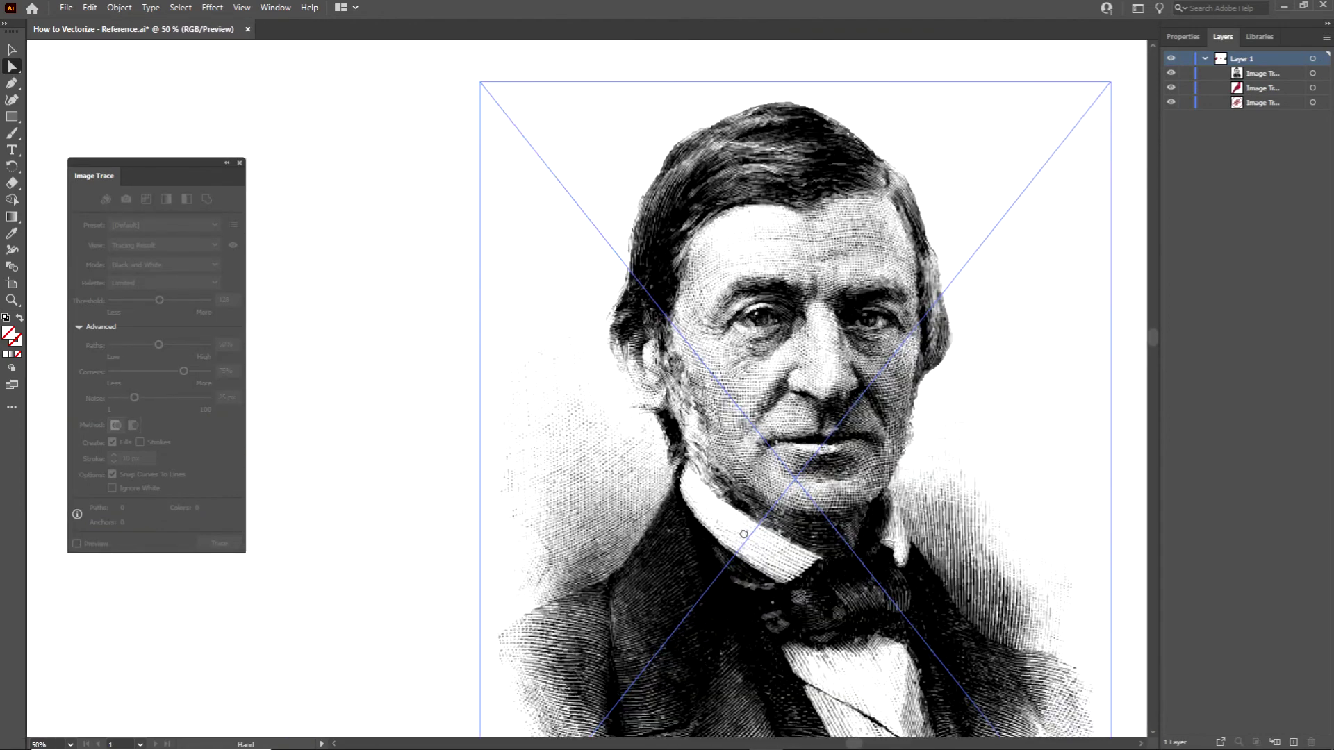
{"action": "scroll", "coordinate": [743, 430], "scroll_direction": "up", "scroll_amount": 5}
{"action": "scroll", "coordinate": [743, 429], "scroll_direction": "down", "scroll_amount": 4}
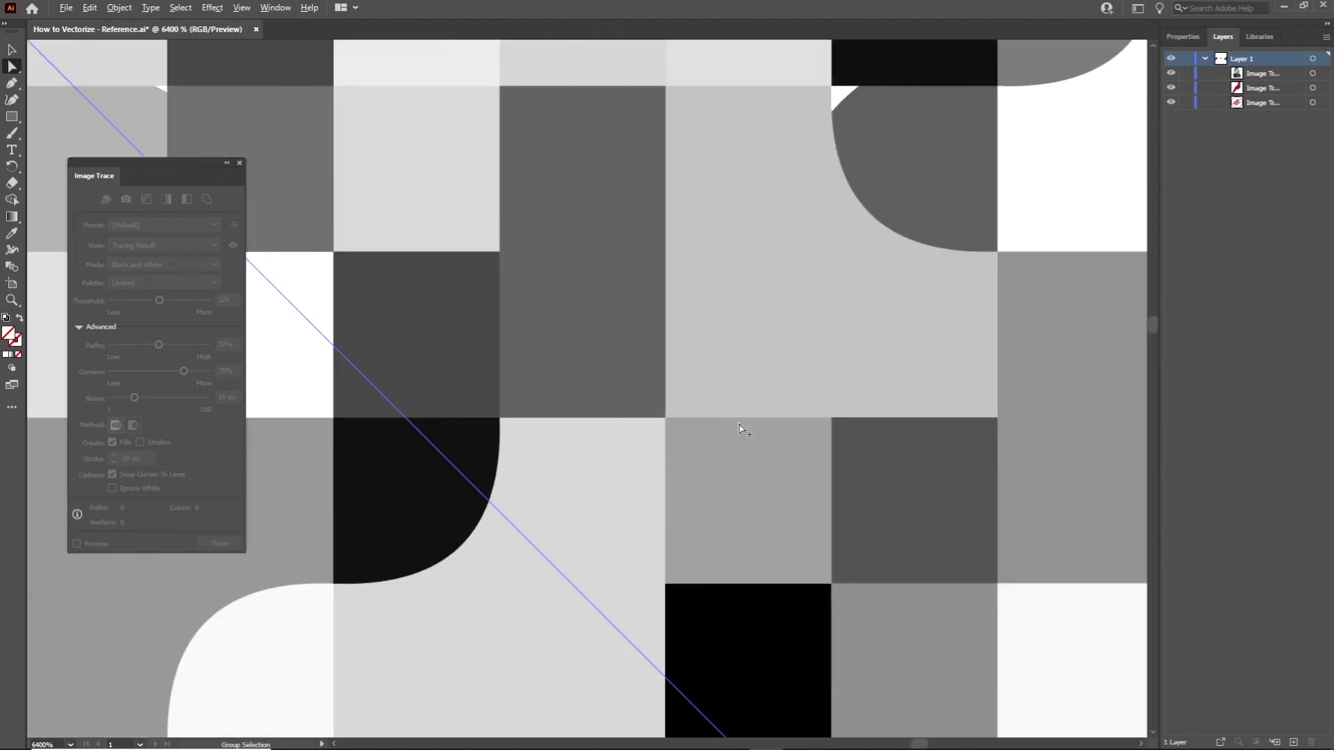
{"action": "scroll", "coordinate": [743, 430], "scroll_direction": "down", "scroll_amount": 3}
{"action": "scroll", "coordinate": [646, 490], "scroll_direction": "down", "scroll_amount": 1}
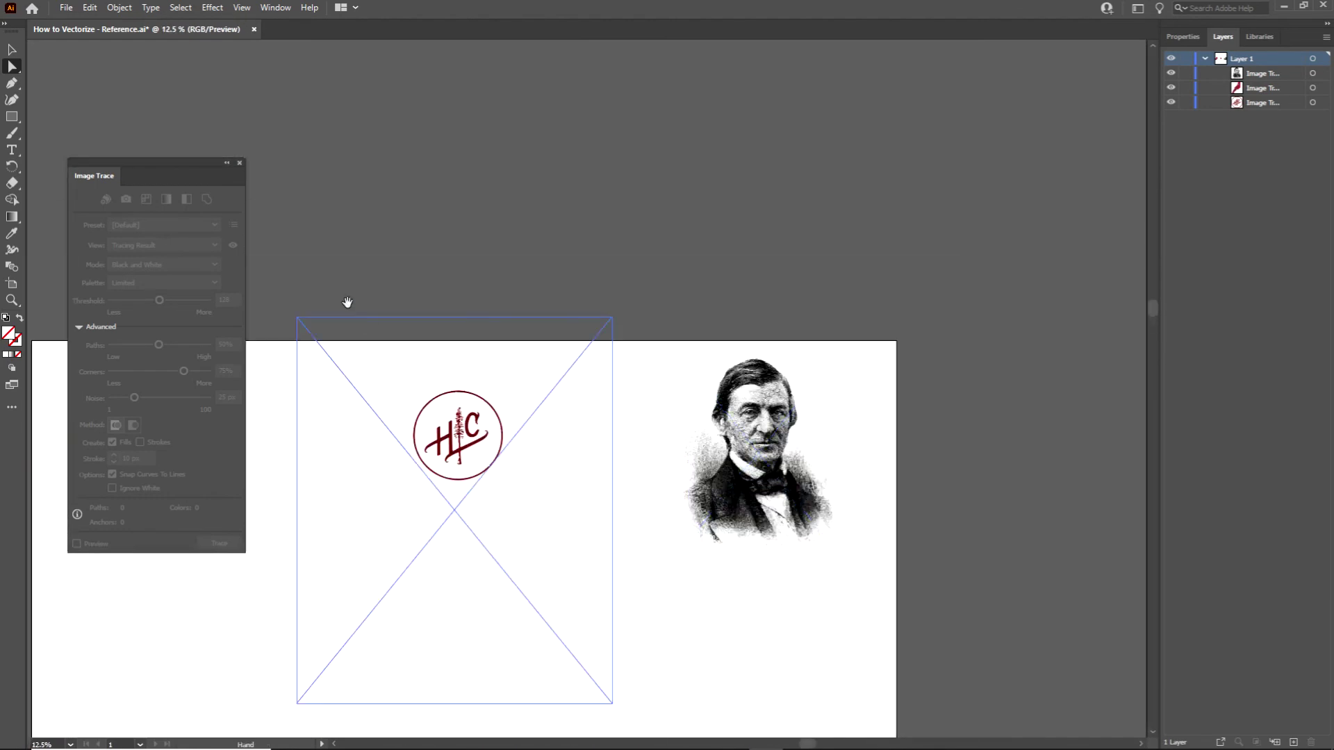
{"action": "left_click_drag", "start_coordinate": [150, 165], "coordinate": [1265, 203]}
{"action": "left_click", "coordinate": [254, 388]}
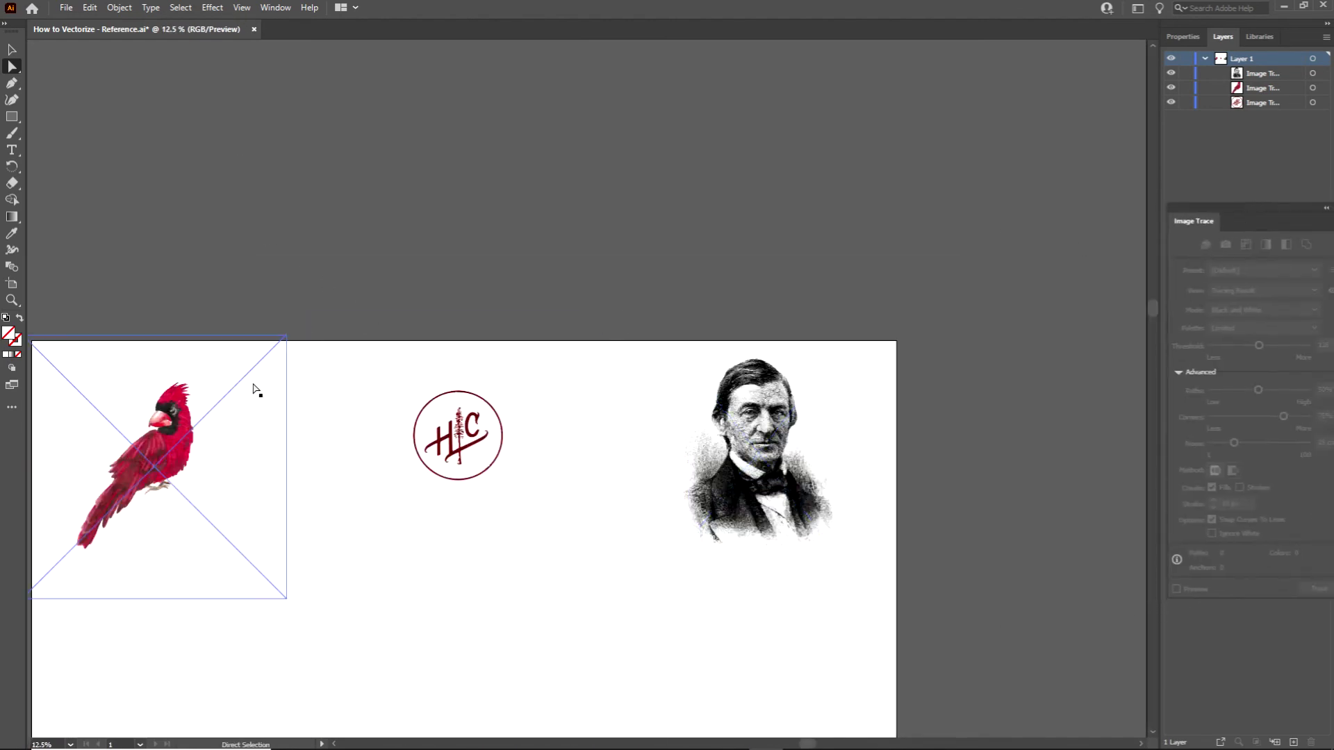
{"action": "left_click", "coordinate": [459, 435]}
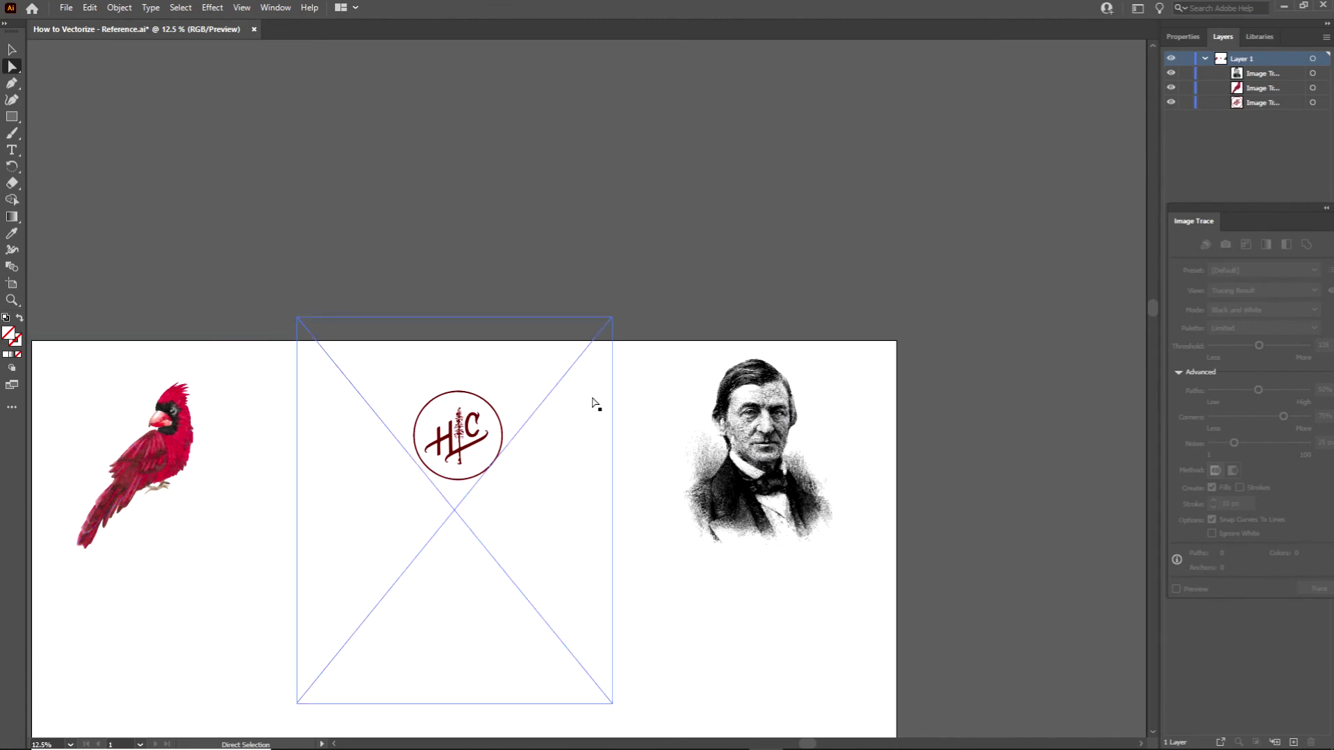
{"action": "left_click", "coordinate": [757, 437]}
{"action": "left_click", "coordinate": [729, 491]}
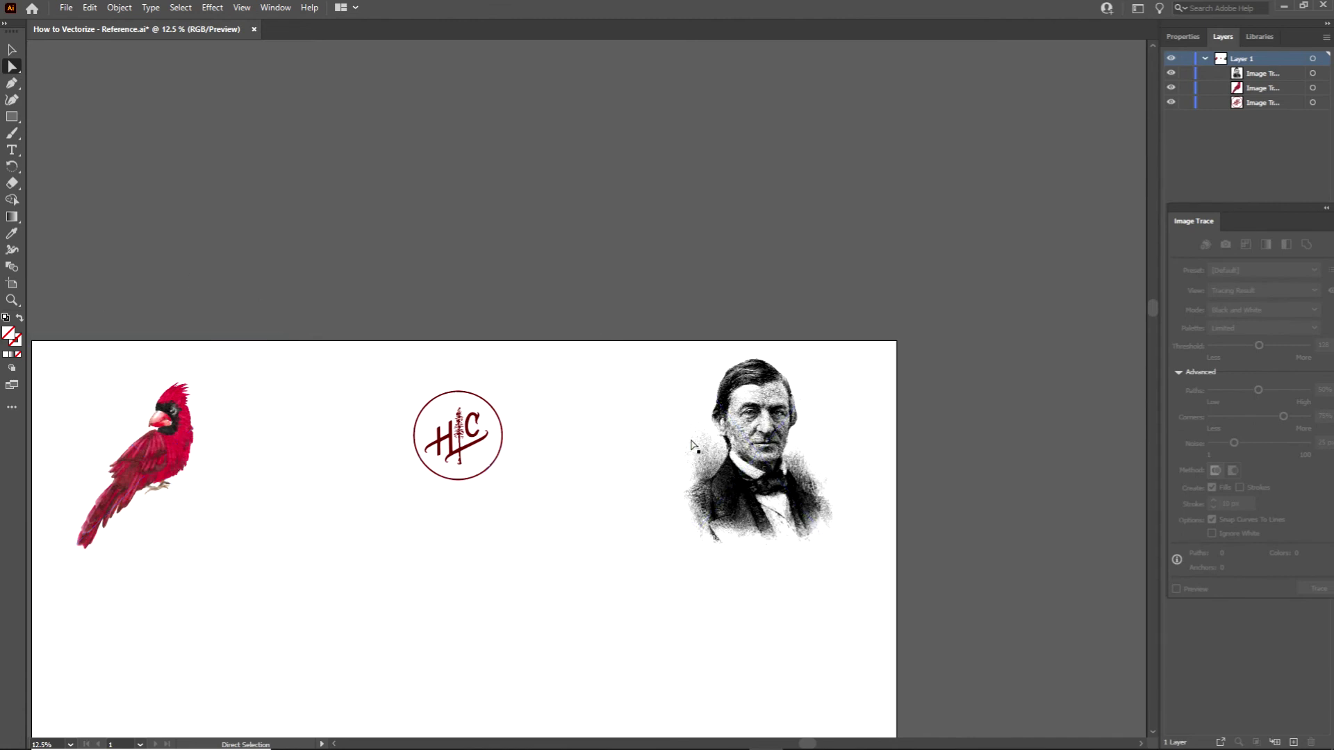
{"action": "left_click", "coordinate": [554, 529]}
{"action": "scroll", "coordinate": [554, 528], "scroll_direction": "up", "scroll_amount": 3}
{"action": "scroll", "coordinate": [521, 495], "scroll_direction": "up", "scroll_amount": 3}
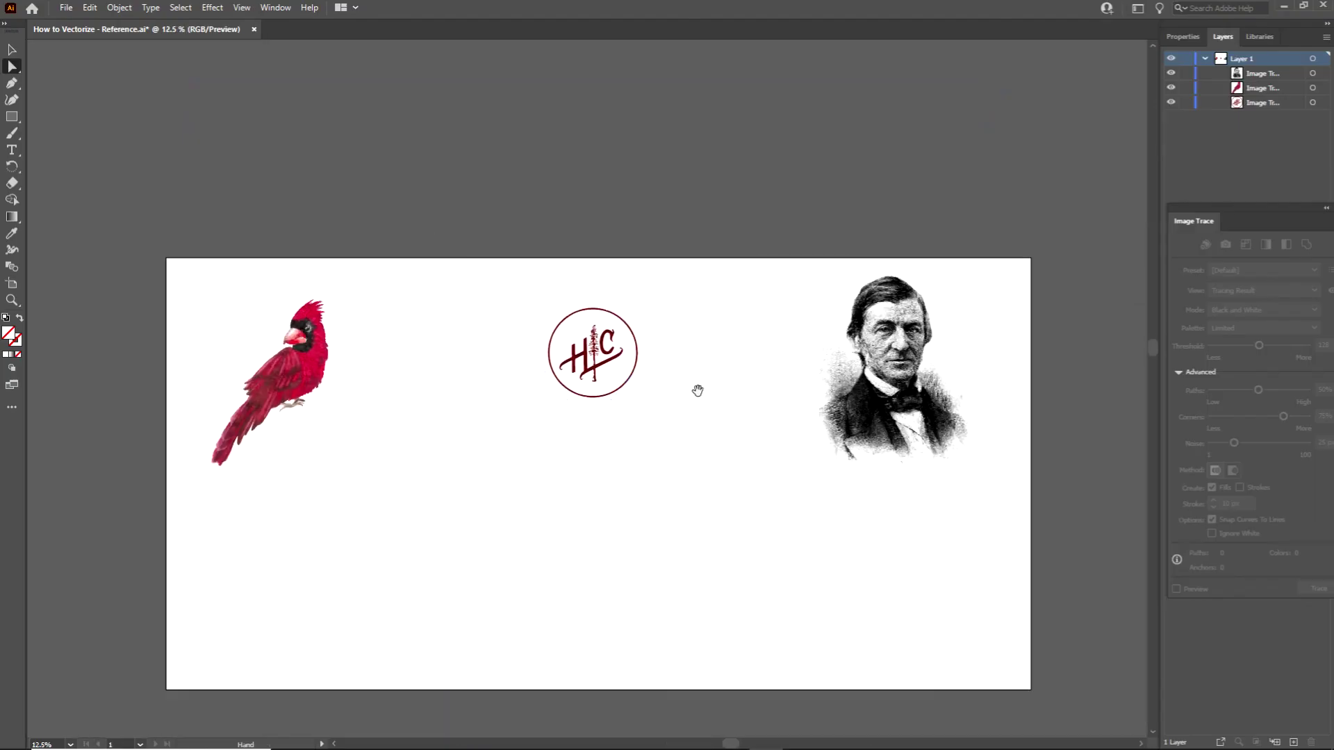
{"action": "scroll", "coordinate": [805, 413], "scroll_direction": "up", "scroll_amount": 1}
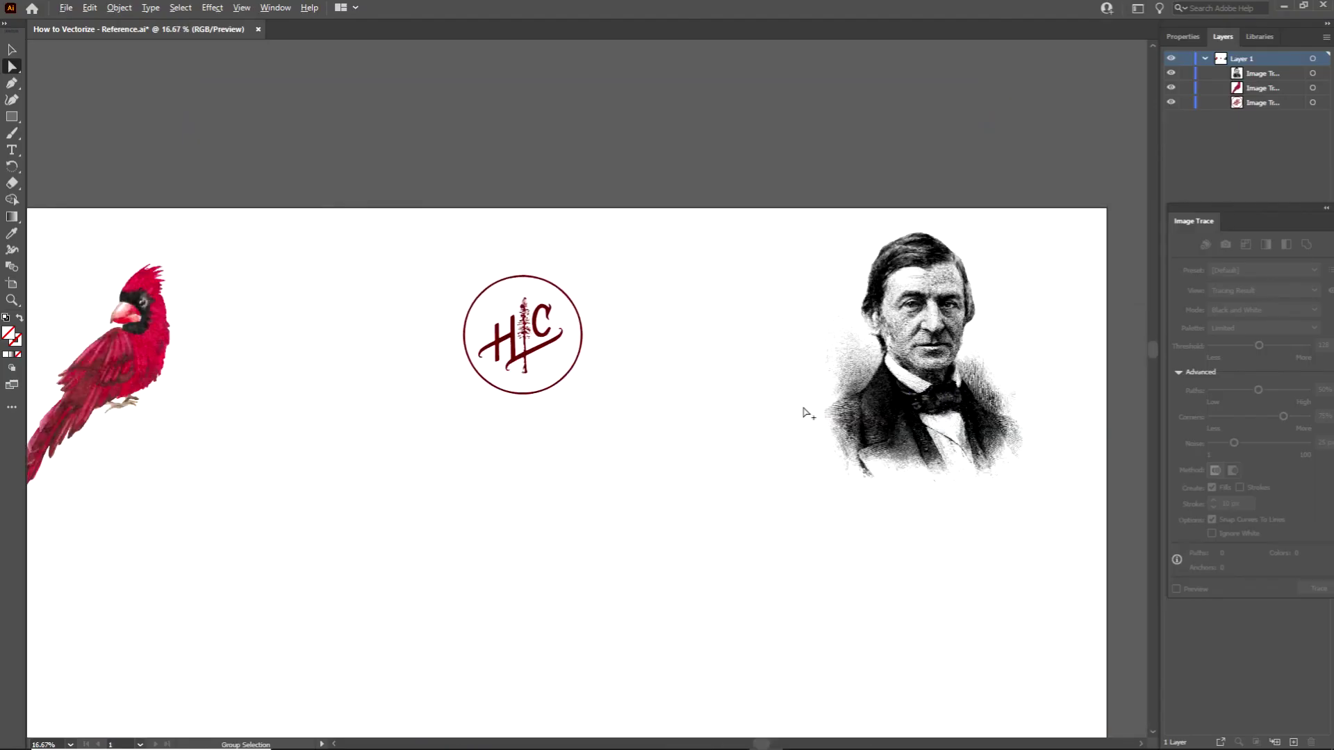
{"action": "scroll", "coordinate": [584, 459], "scroll_direction": "down", "scroll_amount": 1}
{"action": "scroll", "coordinate": [396, 386], "scroll_direction": "up", "scroll_amount": 2}
{"action": "scroll", "coordinate": [354, 376], "scroll_direction": "up", "scroll_amount": 3}
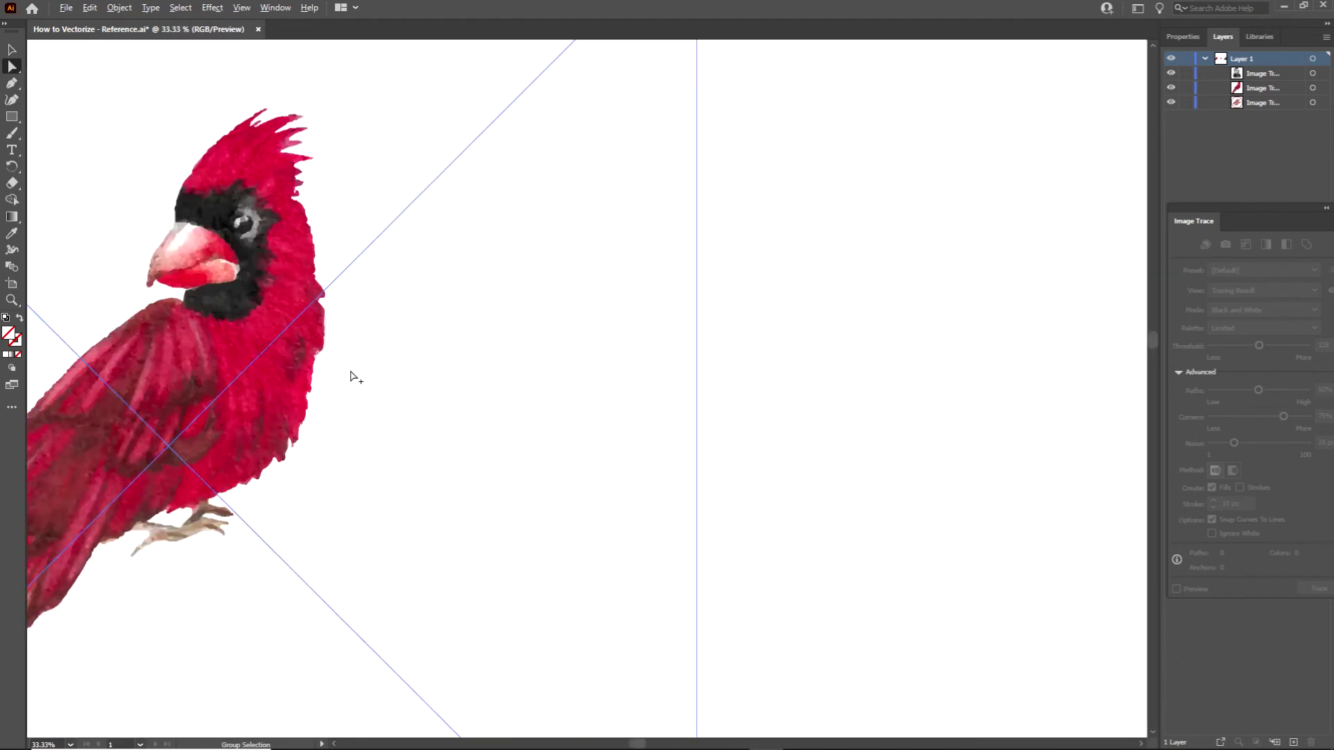
{"action": "scroll", "coordinate": [313, 354], "scroll_direction": "up", "scroll_amount": 2}
{"action": "scroll", "coordinate": [269, 340], "scroll_direction": "down", "scroll_amount": 3}
{"action": "scroll", "coordinate": [730, 396], "scroll_direction": "down", "scroll_amount": 4}
{"action": "scroll", "coordinate": [803, 410], "scroll_direction": "up", "scroll_amount": 1}
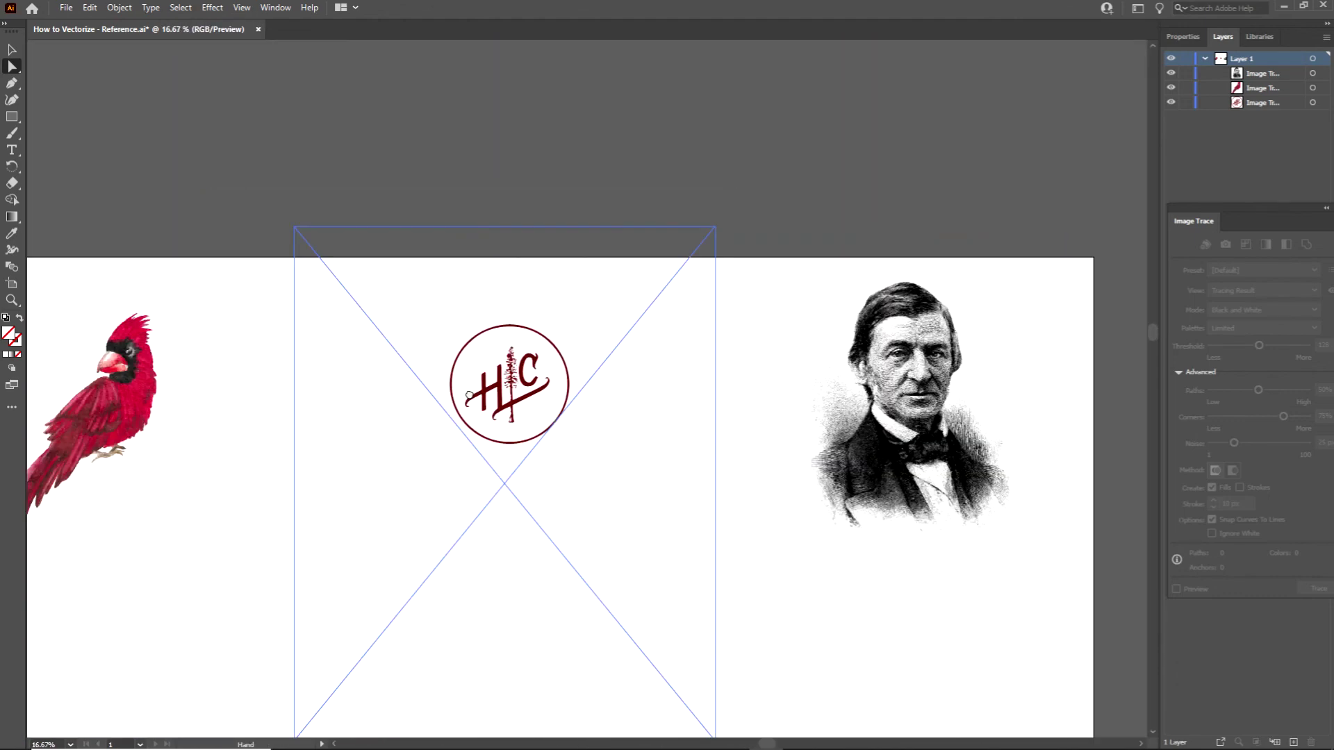
{"action": "left_click", "coordinate": [912, 407]}
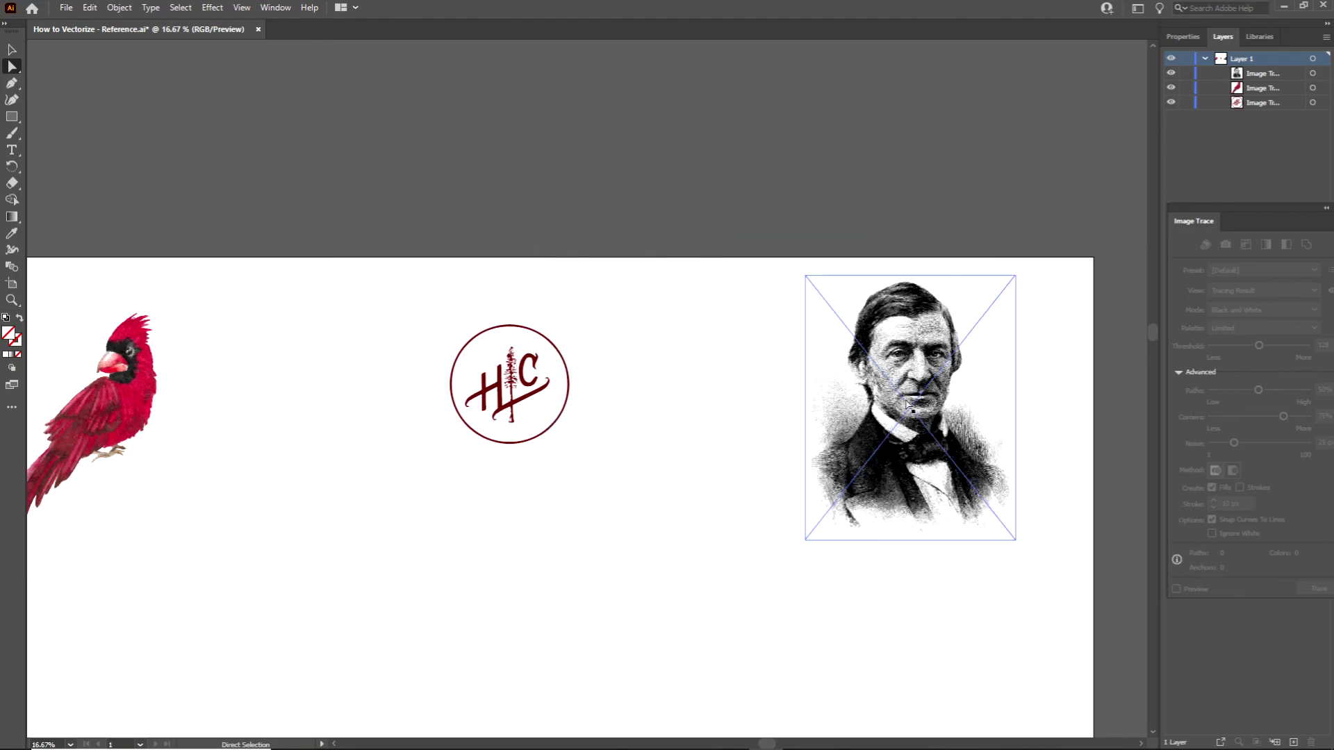